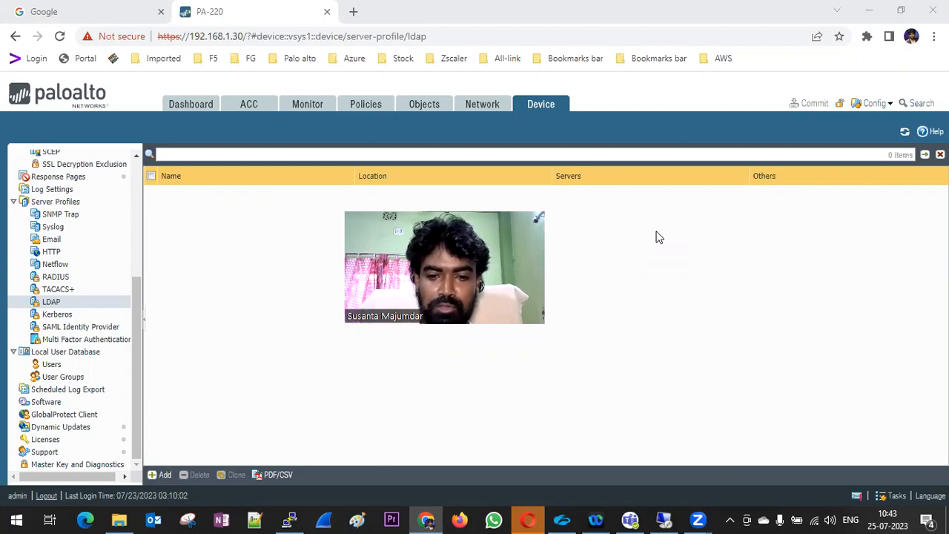
Check the Windows Server VM and the firewall command-line session, then return to the web page
left_click(630, 519)
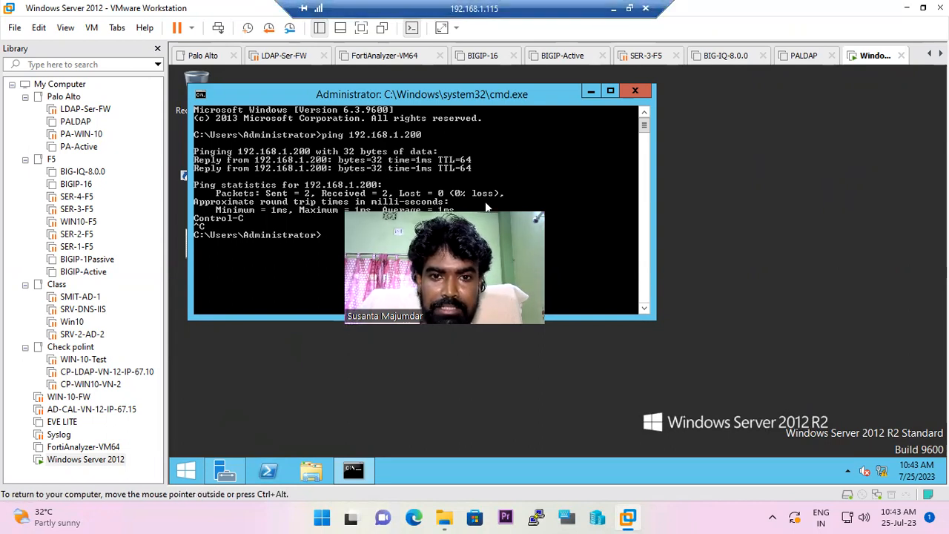
left_click(613, 9)
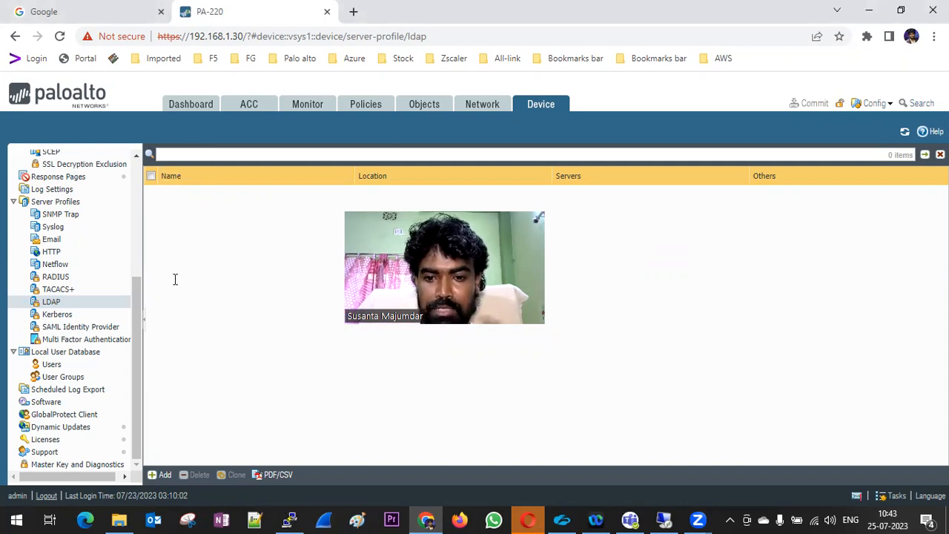
key("alt+Tab")
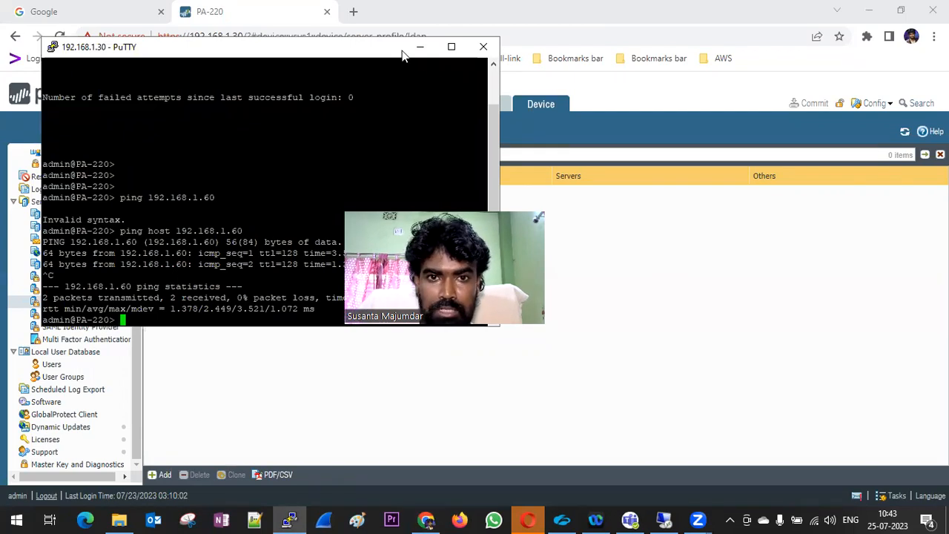
key("alt+Tab")
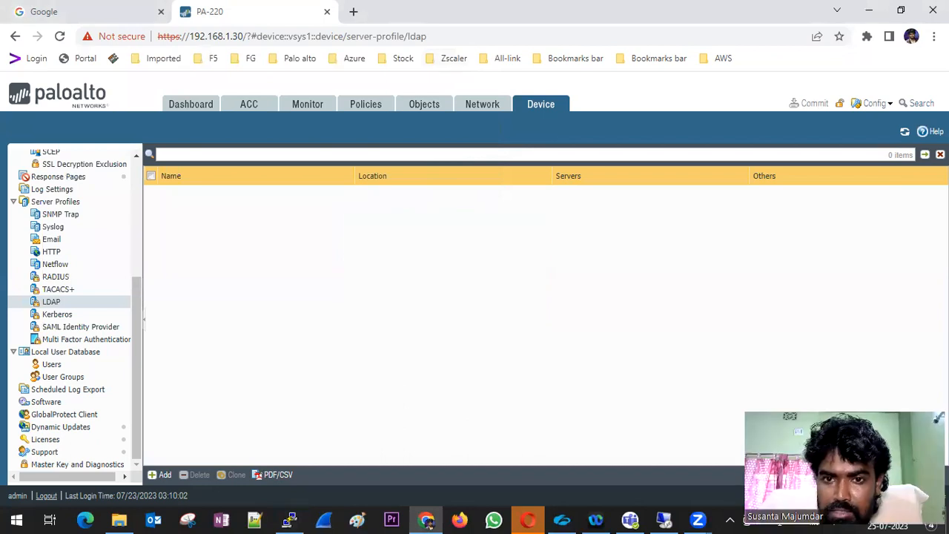
Create a new LDAP server profile named MY_PALDAP and add one blank server entry
left_click(49, 303)
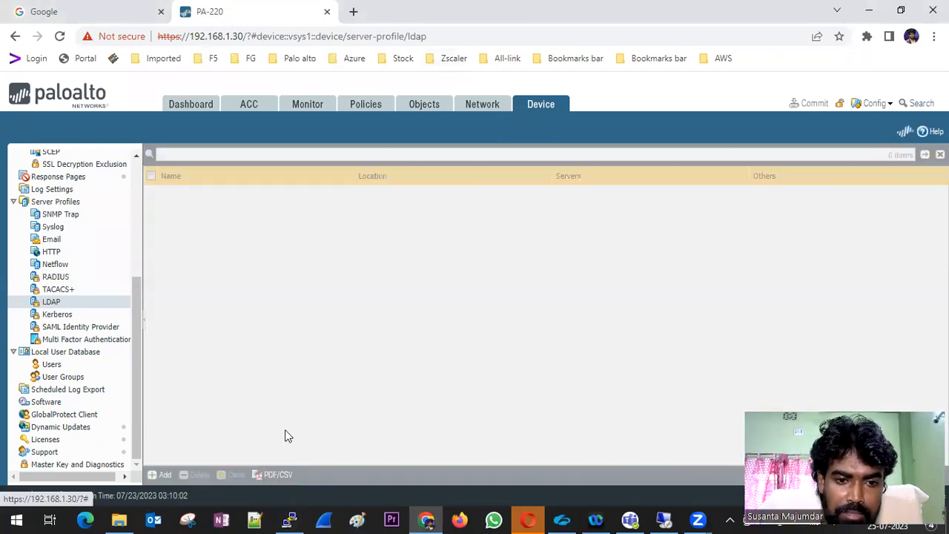
left_click(161, 474)
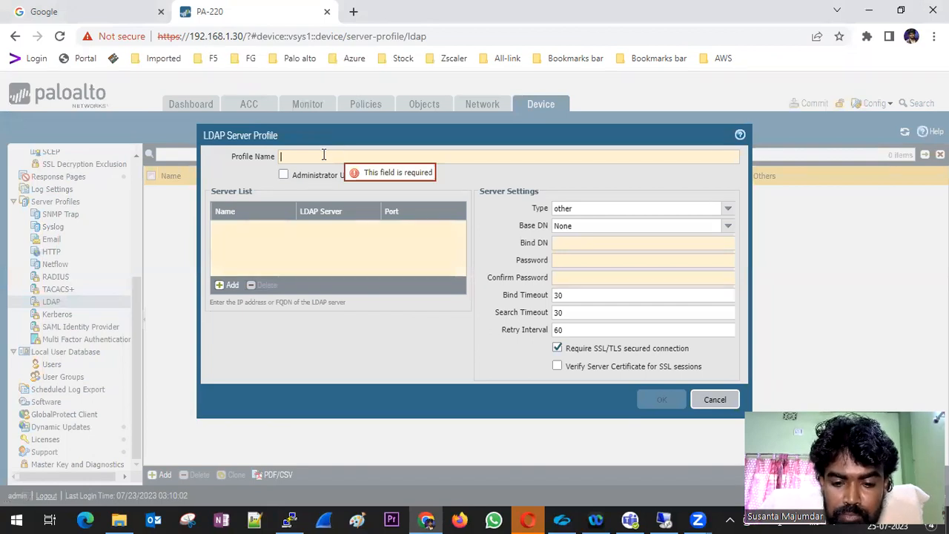
type("MY")
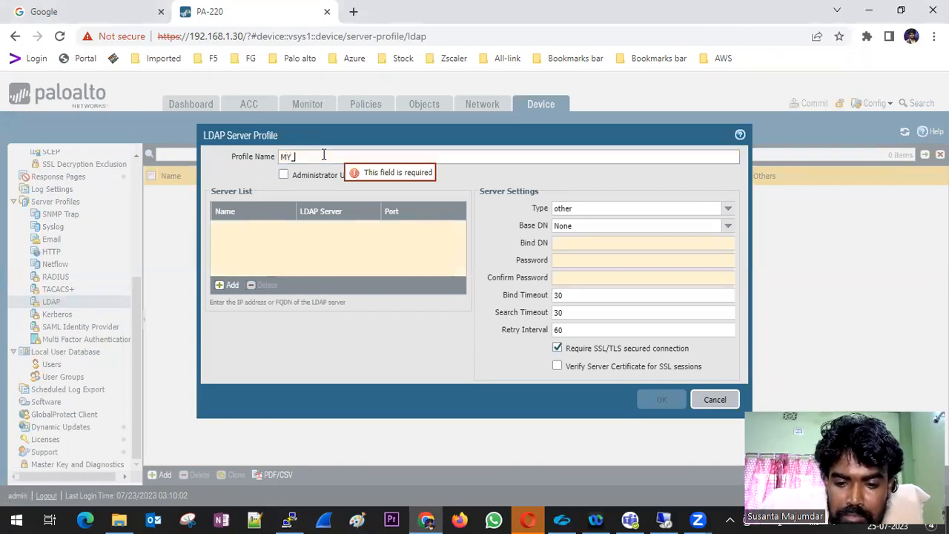
type("_PALDAP")
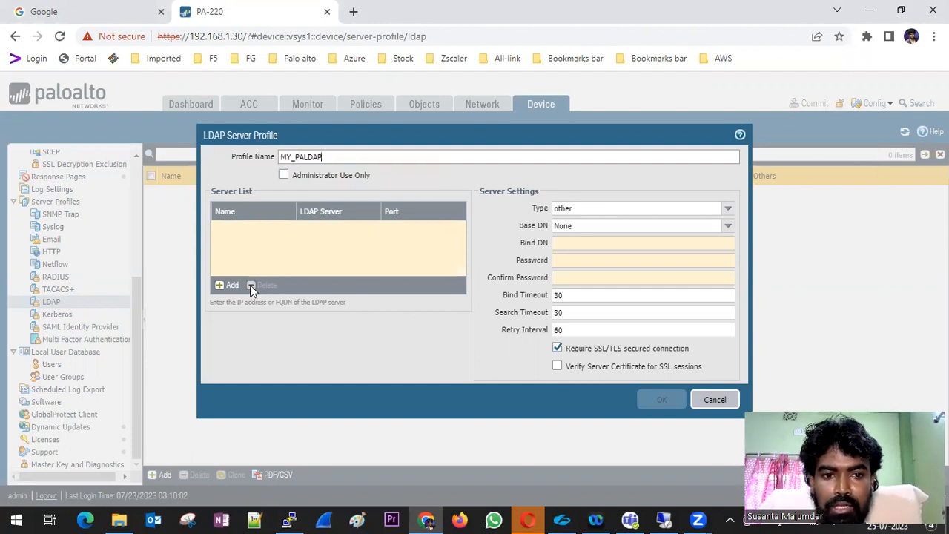
left_click(229, 285)
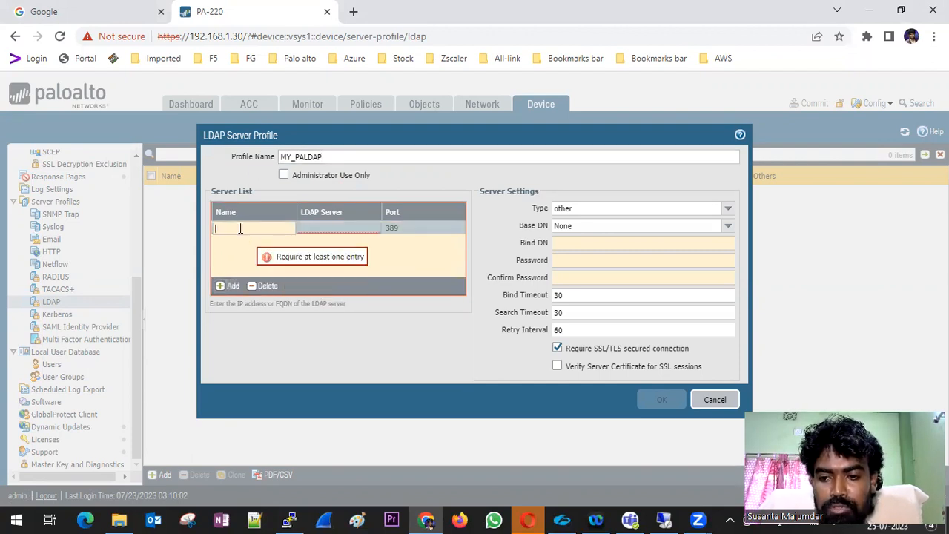
left_click(662, 519)
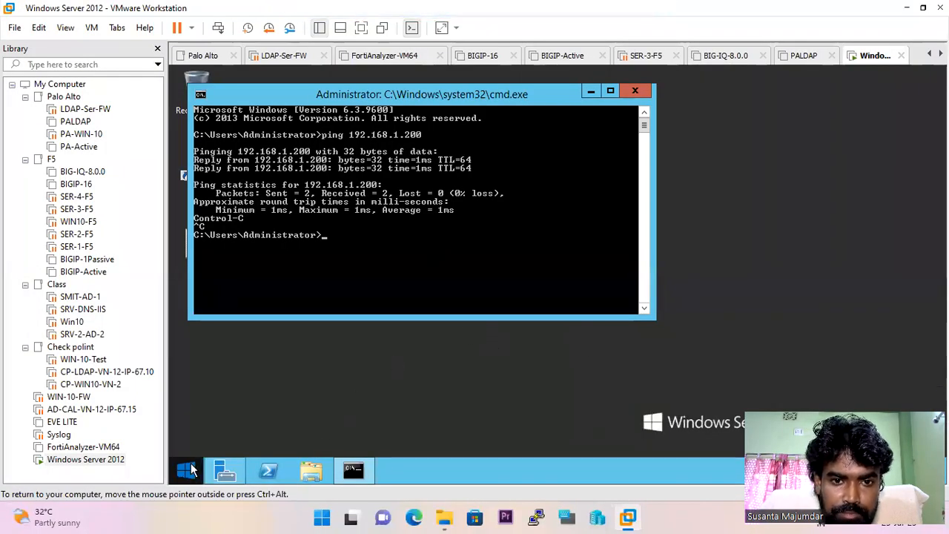
Open This PC's Properties on the Windows Server 2012 VM to view its computer and domain details
left_click(188, 469)
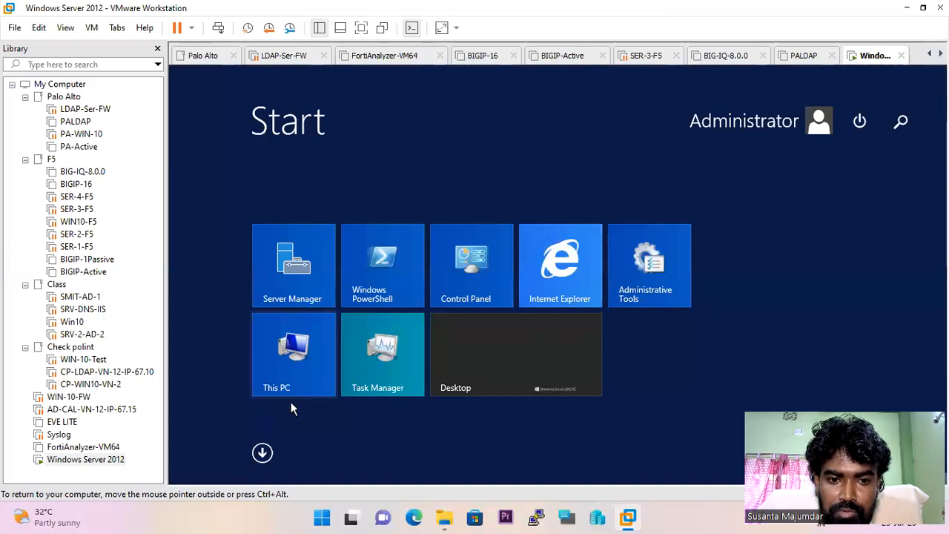
left_click(561, 363)
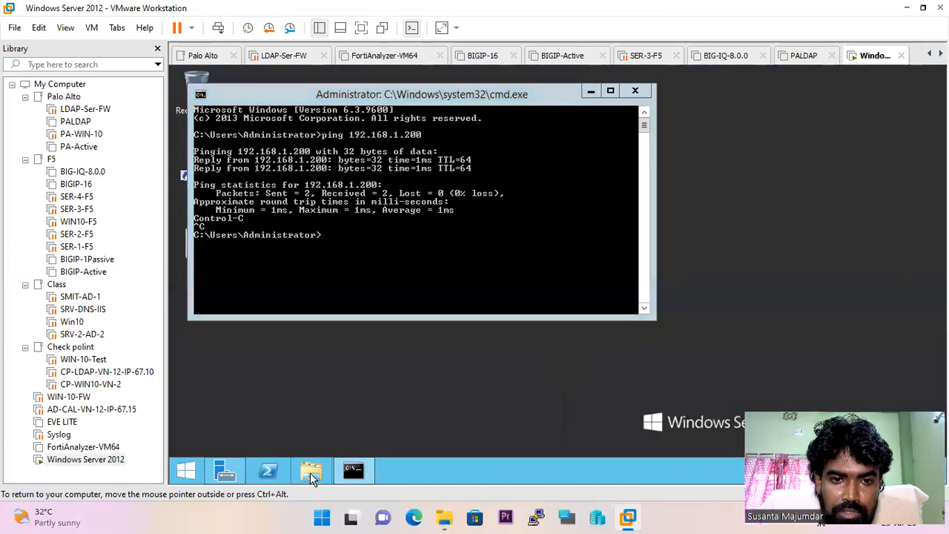
left_click(310, 472)
right_click(332, 215)
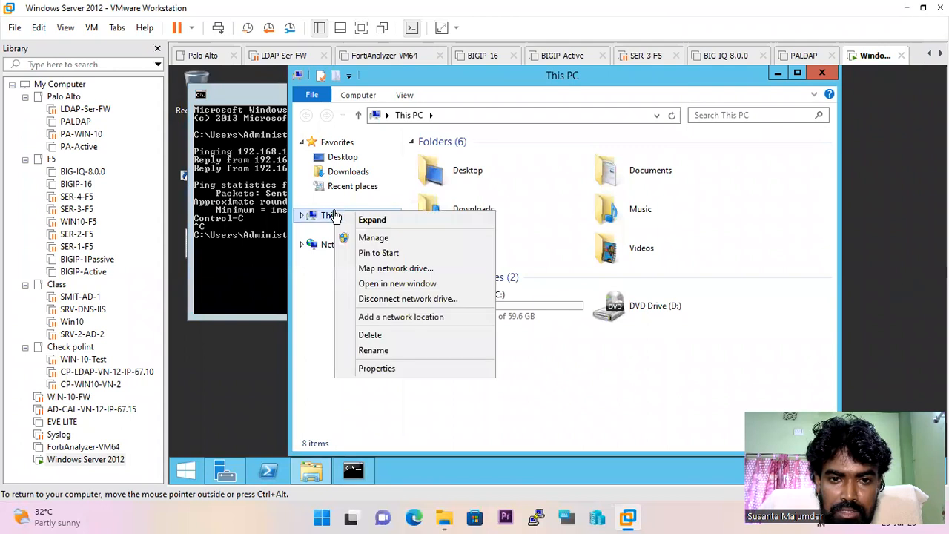
left_click(429, 368)
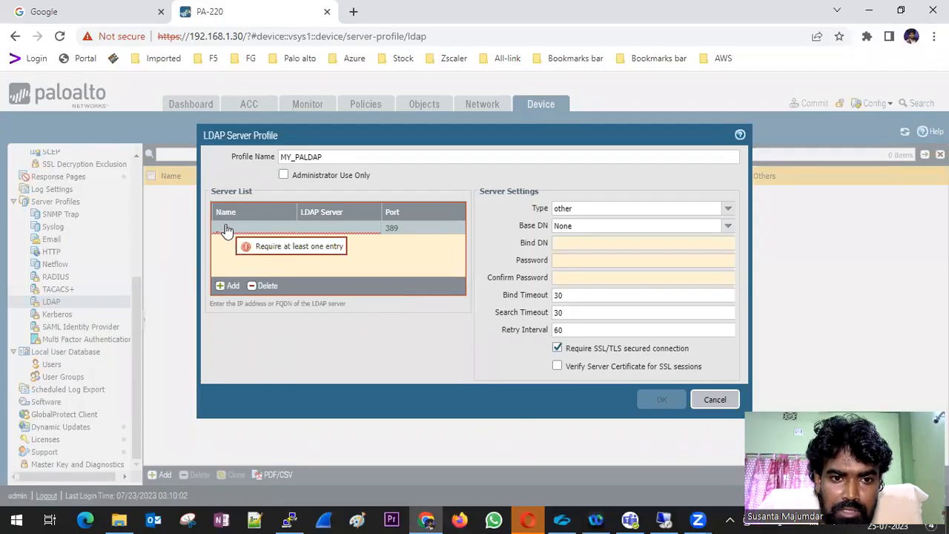
Fill the server entry with name SMIT.in and address 192.168.1.60
left_click(227, 228)
type("SMIT")
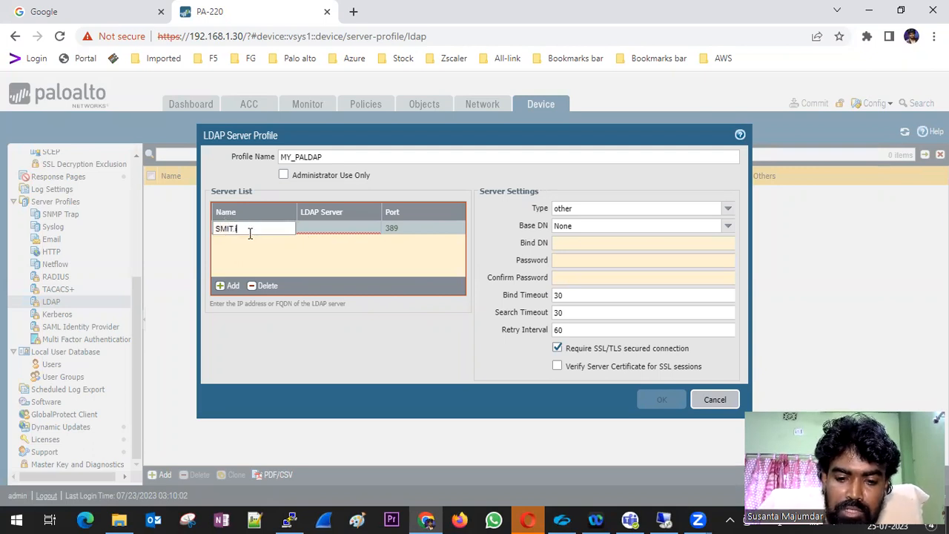
type(".in")
left_click(329, 229)
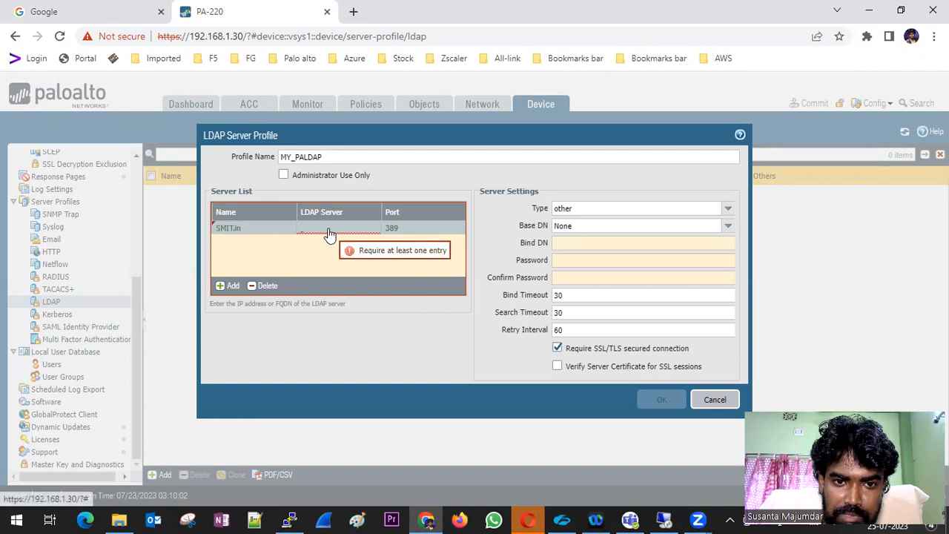
type("192")
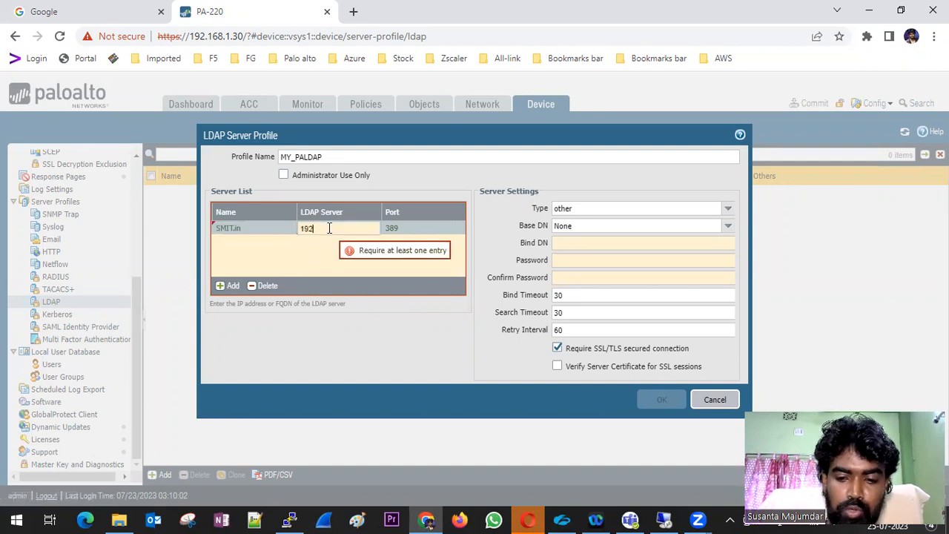
type(".168.1.60")
left_click(352, 265)
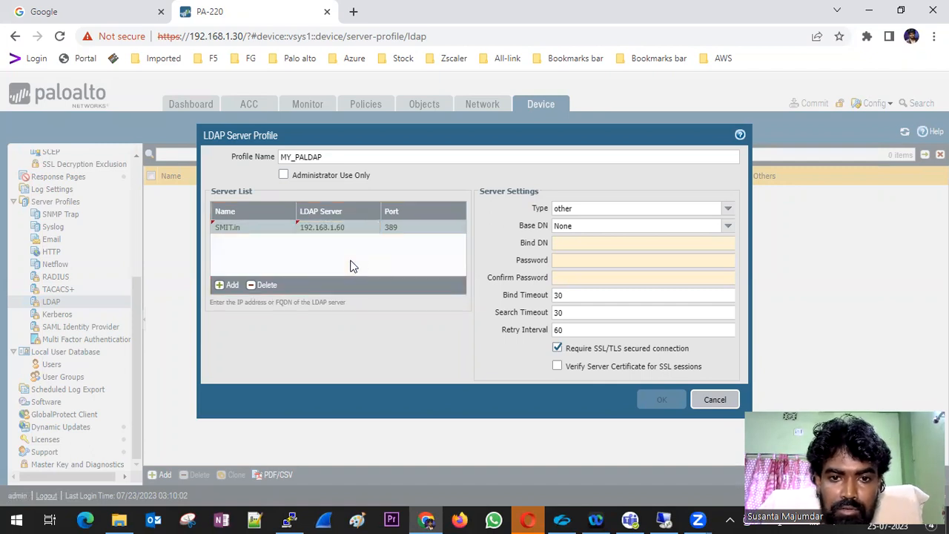
Set type active-directory, clear Require SSL/TLS, and choose base DN DC=SMIT,DC=in
left_click(730, 215)
left_click(616, 222)
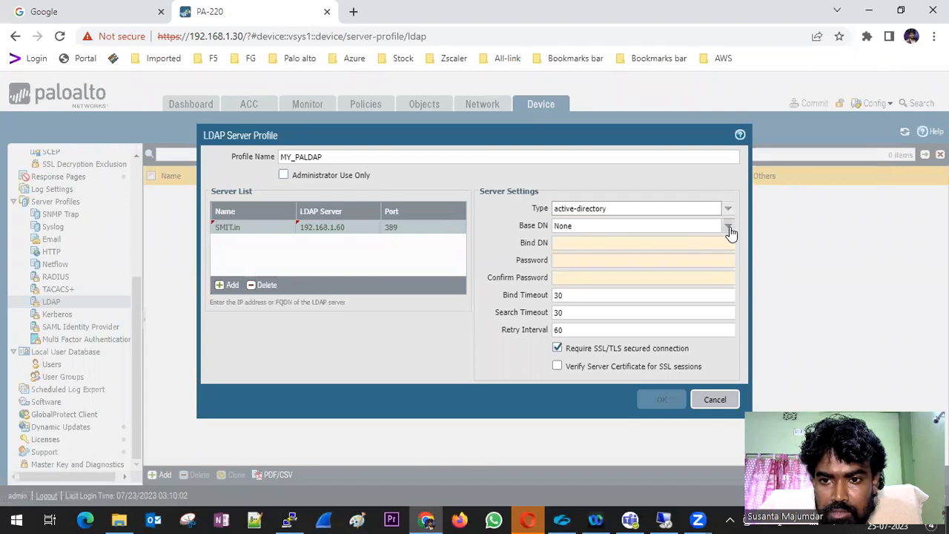
left_click(728, 227)
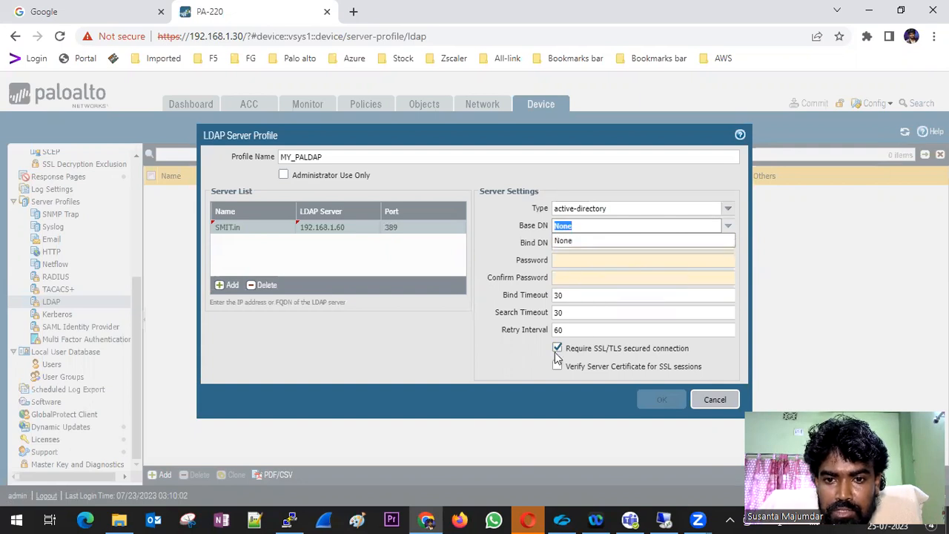
left_click(557, 350)
left_click(723, 227)
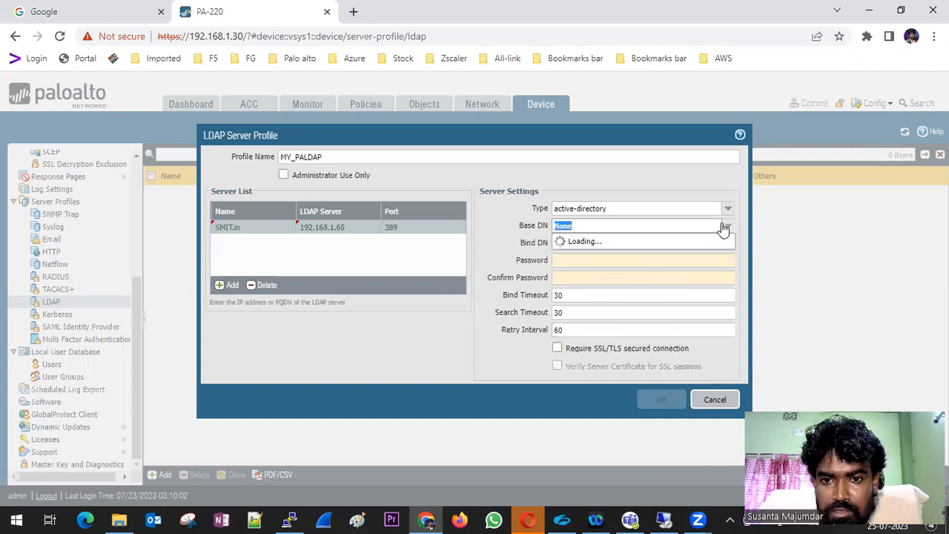
left_click(589, 256)
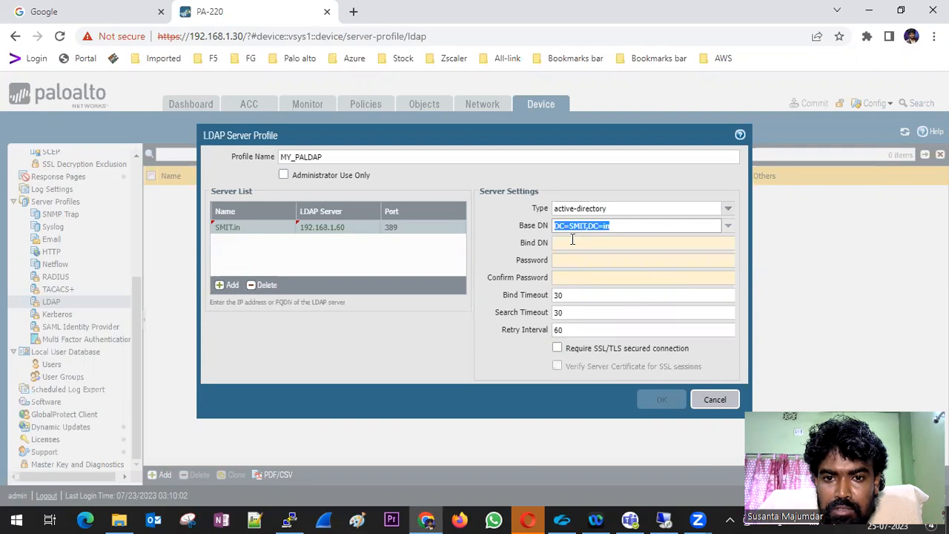
left_click(570, 241)
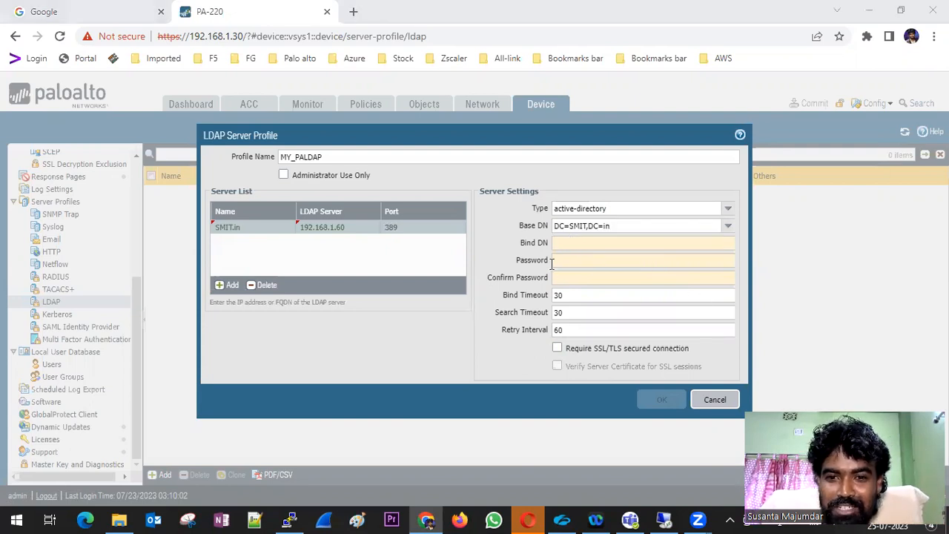
left_click(565, 242)
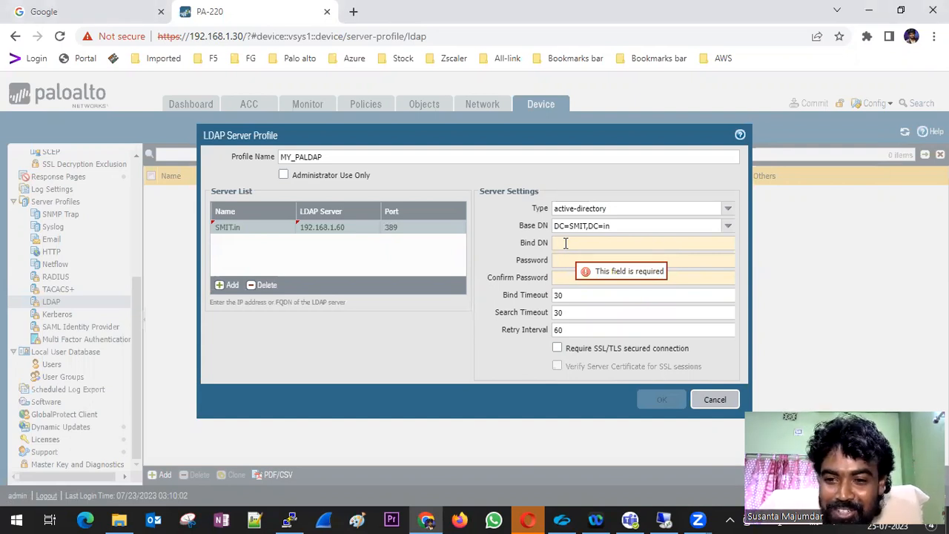
left_click(663, 519)
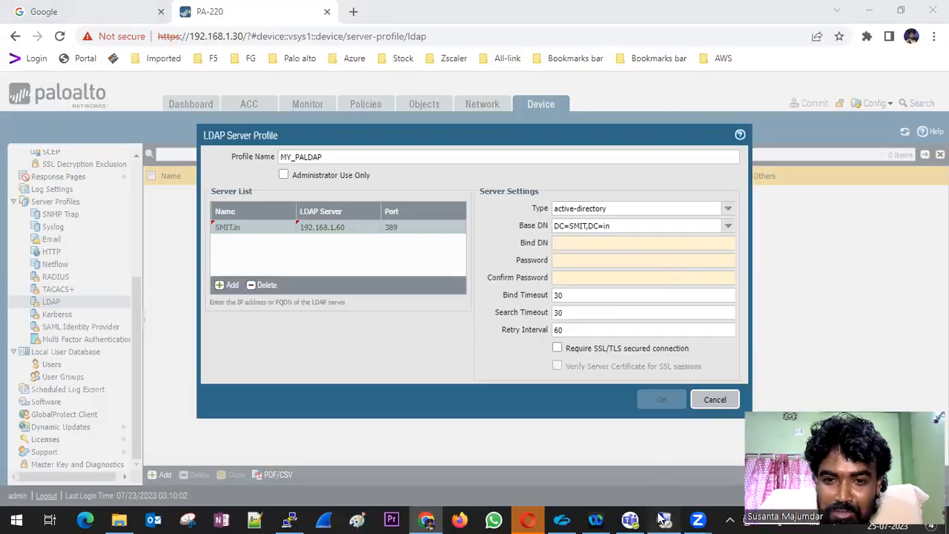
Launch Active Directory Users and Computers from Server Manager's tools list
left_click(777, 74)
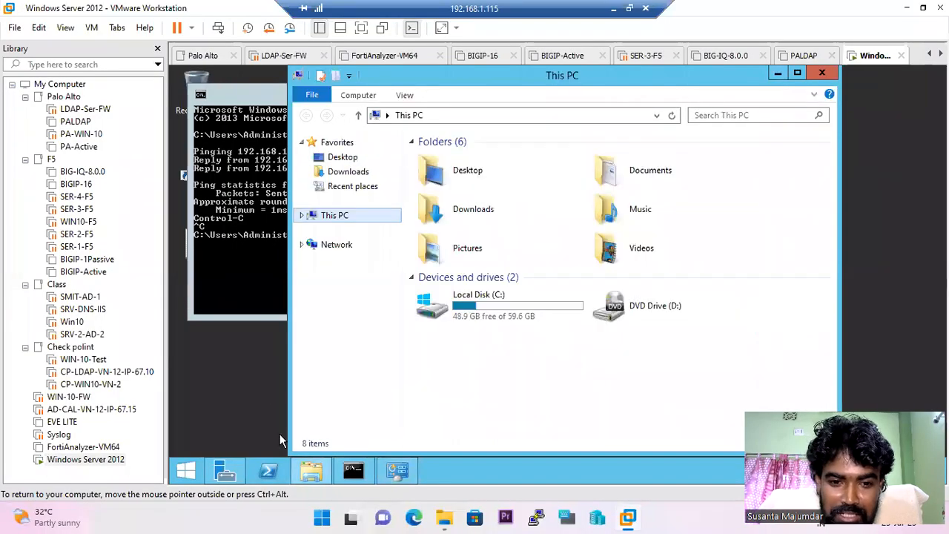
left_click(224, 471)
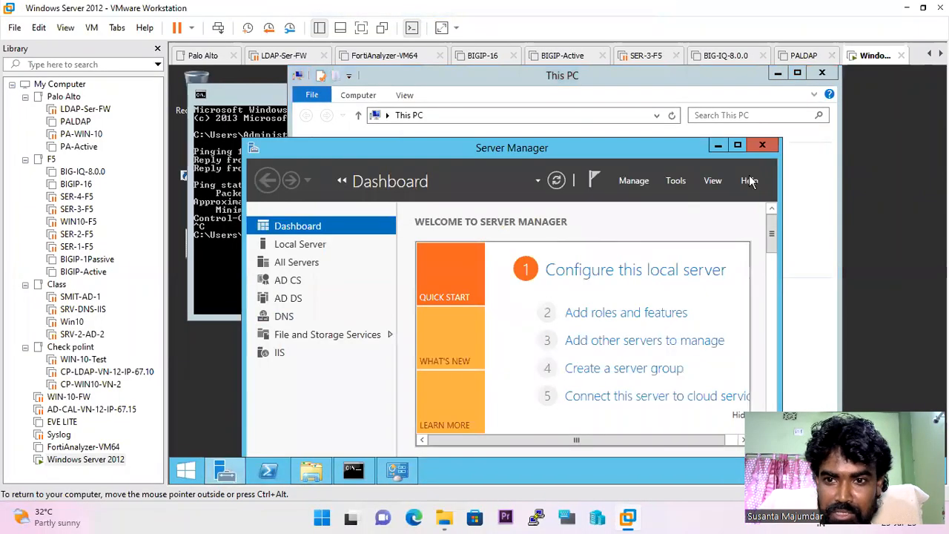
left_click(738, 145)
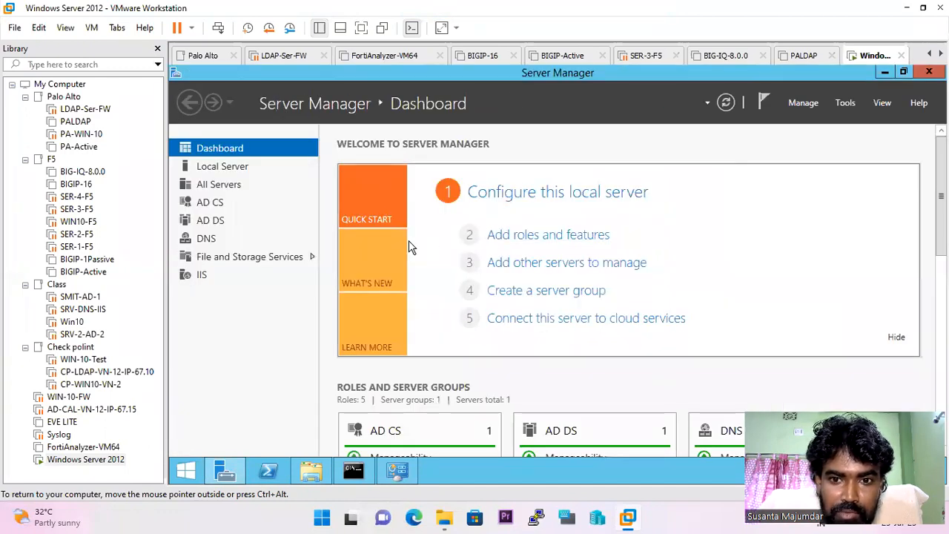
left_click(858, 103)
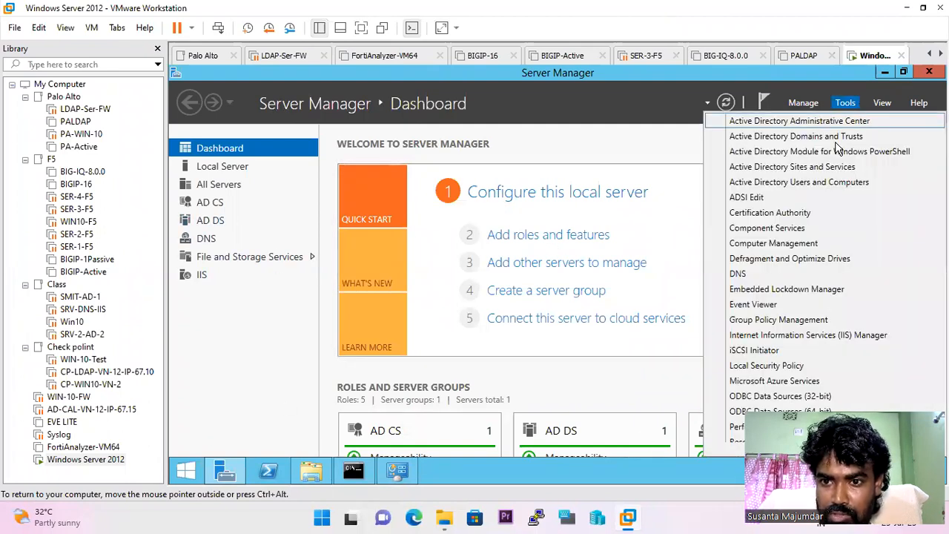
left_click(807, 184)
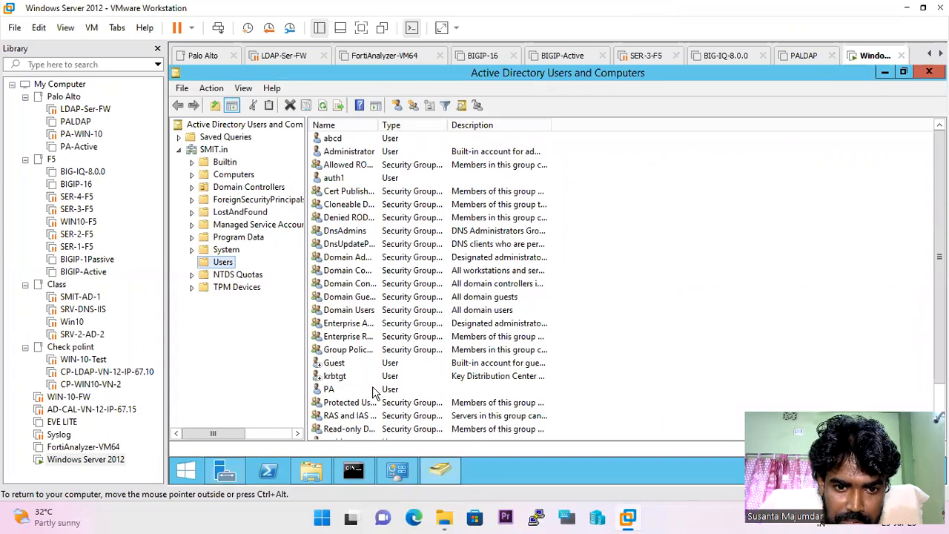
Select the Administrator account in Users, then show the SMIT.in domain root objects
left_click(359, 151)
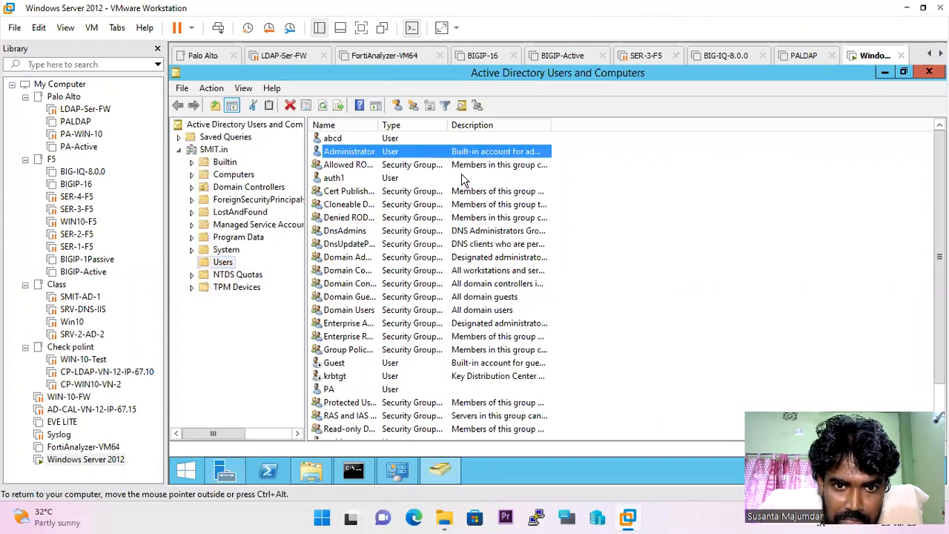
scroll(461, 185, "down", 1)
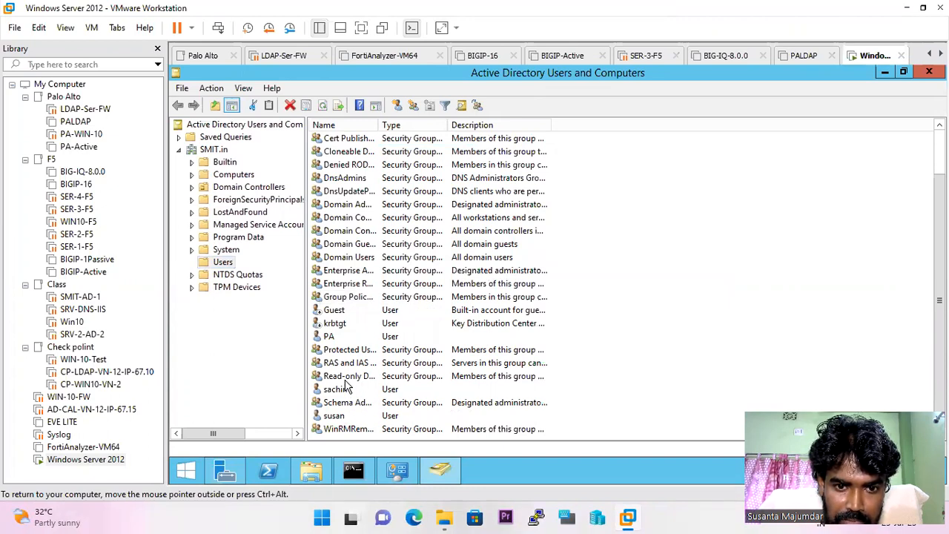
scroll(377, 338, "up", 1)
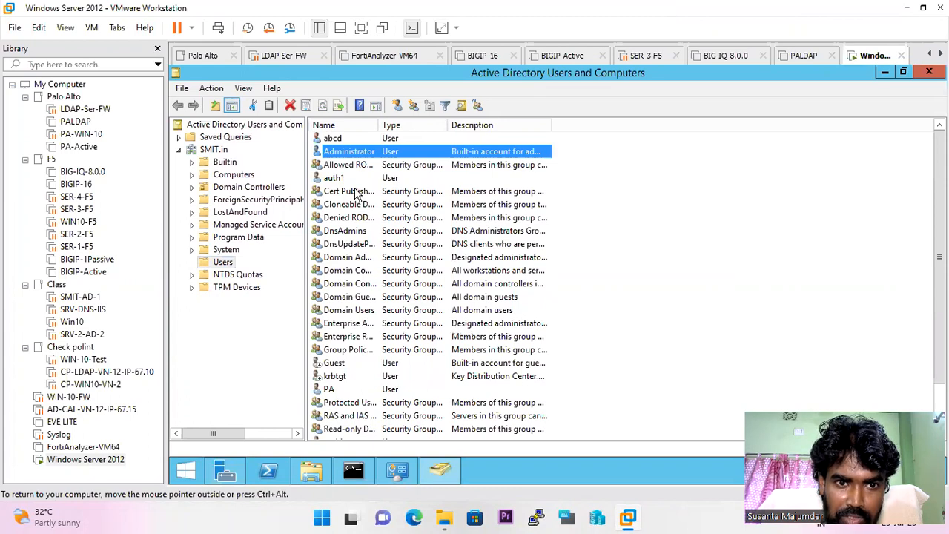
left_click(213, 149)
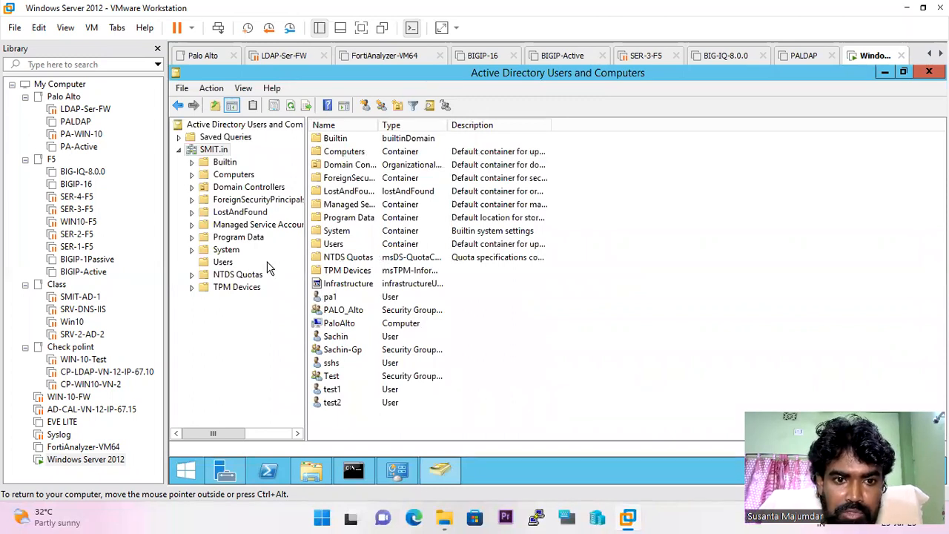
mouse_move(634, 15)
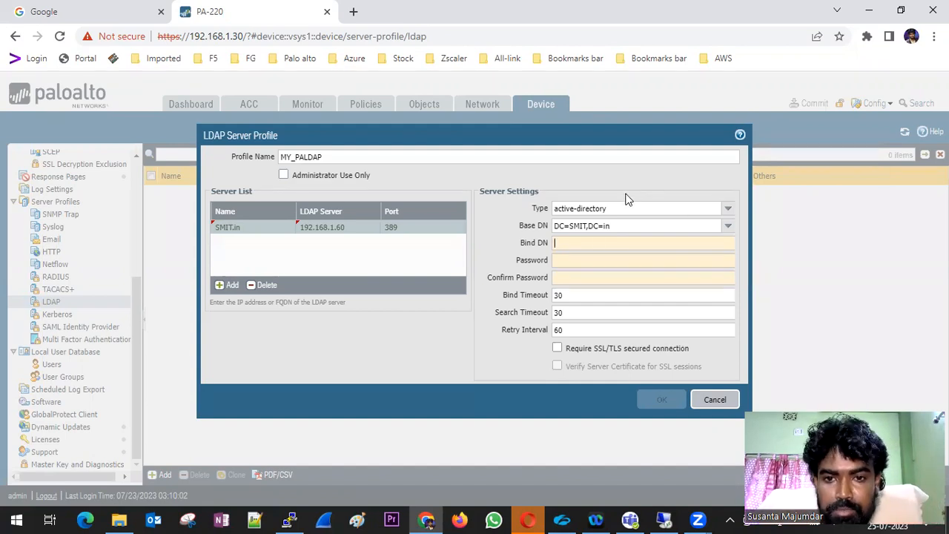
Enter bind DN administrator, type and confirm the bind password, and save MY_PALDAP
type("dmin")
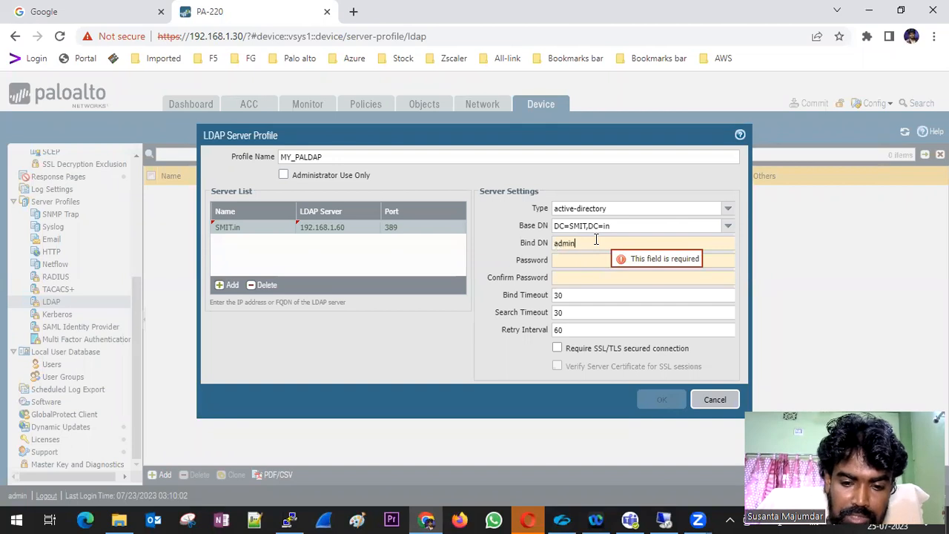
type("istrator")
key("Tab")
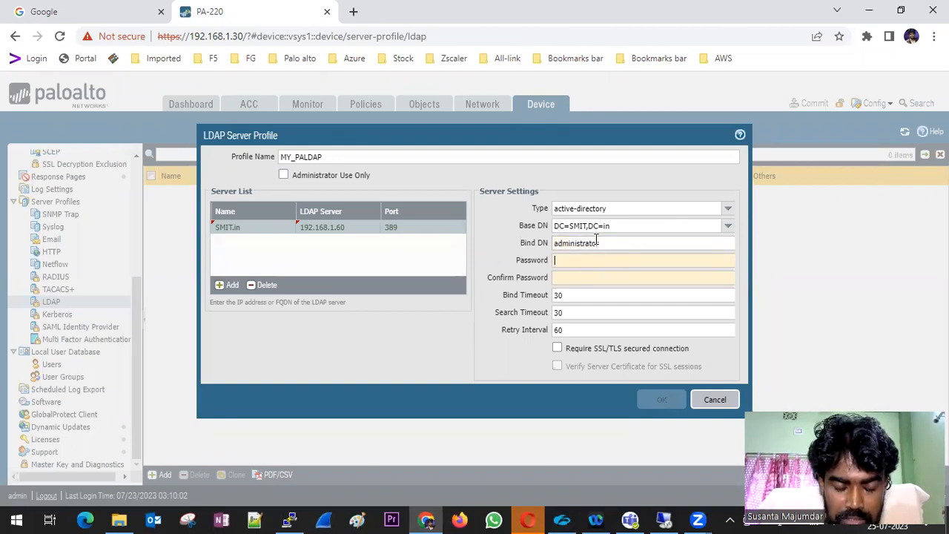
type("*****")
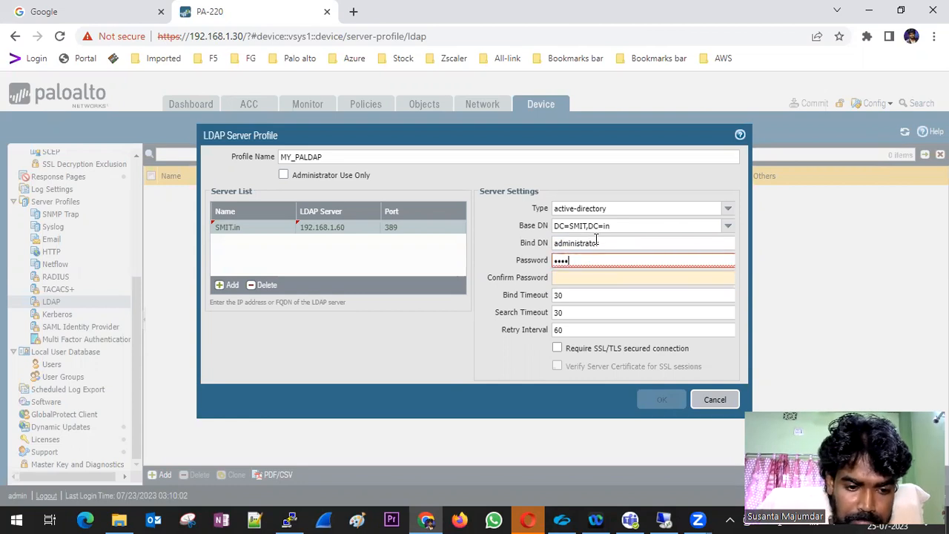
type("***")
key("Tab")
type("******")
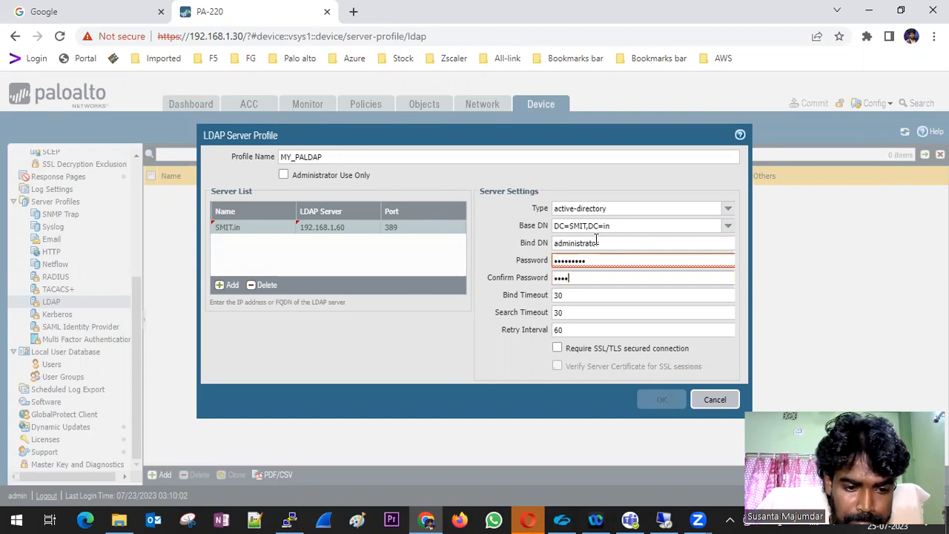
type("**")
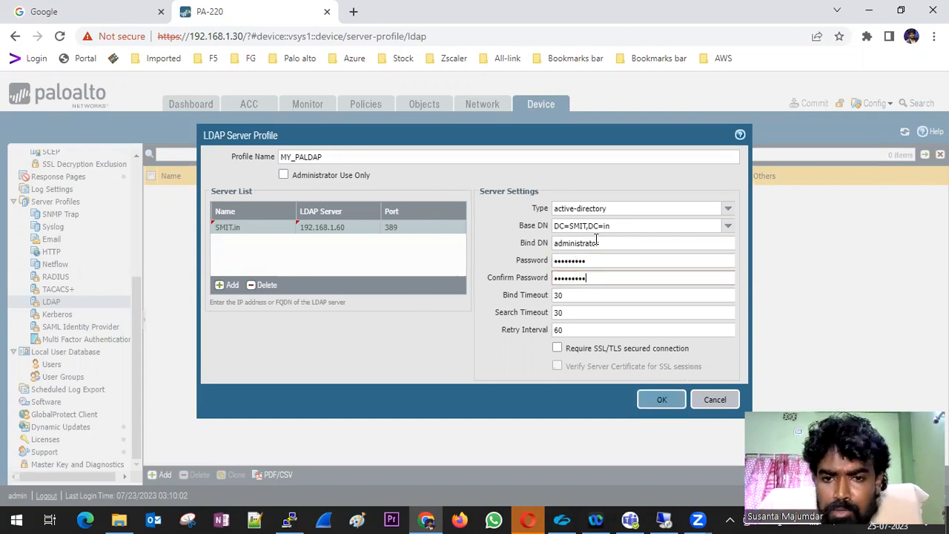
left_click(656, 399)
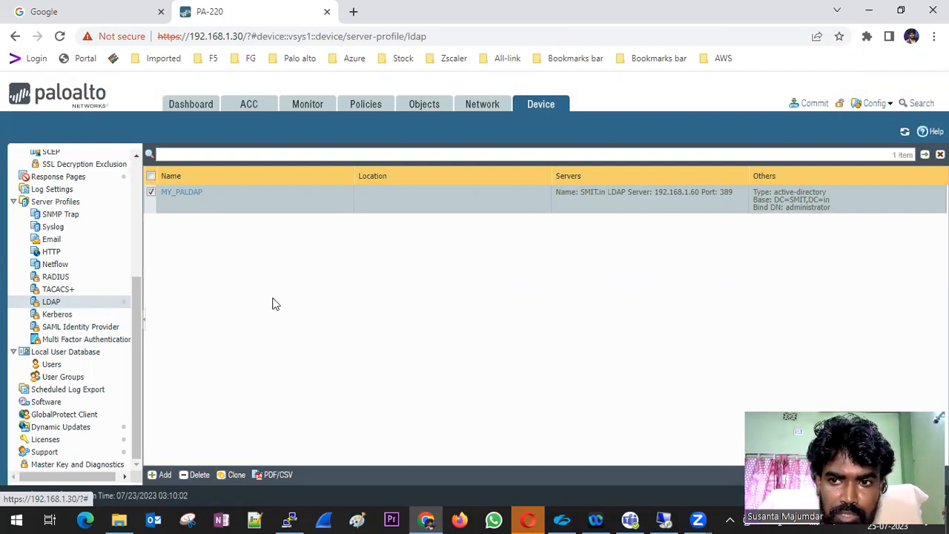
Open Device > User Identification to show the User Mapping agent setup
scroll(115, 280, "up", 1)
scroll(115, 280, "up", 5)
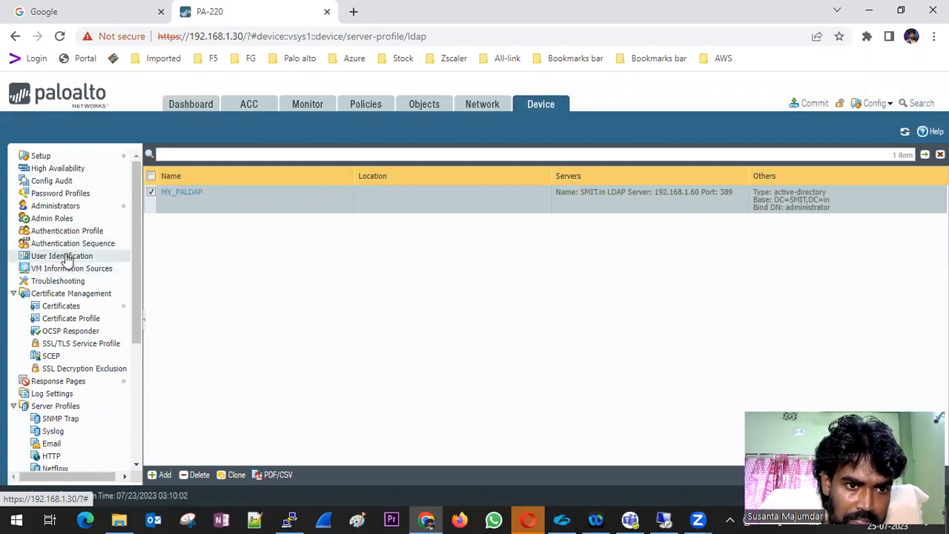
left_click(65, 256)
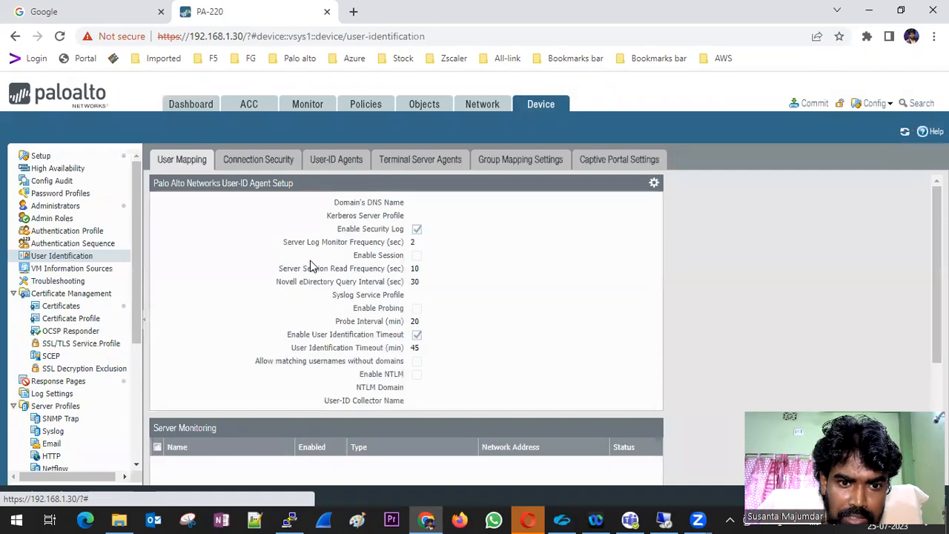
Edit User-ID Agent Setup with user name SMIT@administrator and domain DNS name SMIT.in
scroll(310, 260, "down", 3)
scroll(310, 261, "up", 3)
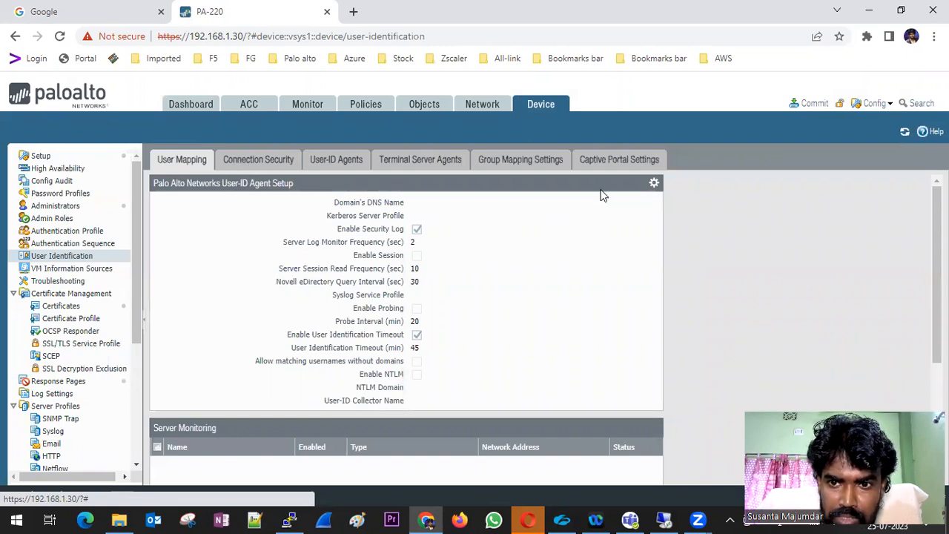
left_click(654, 183)
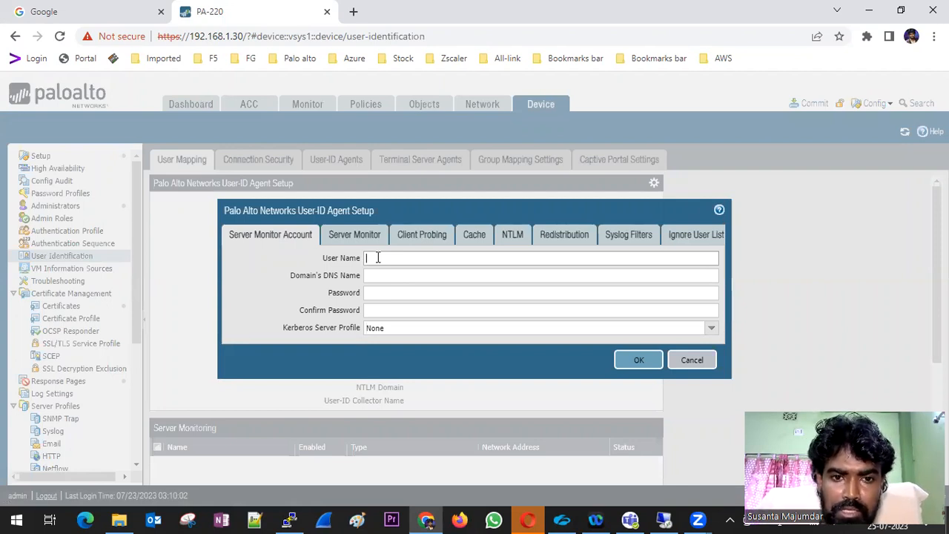
type("SMIT")
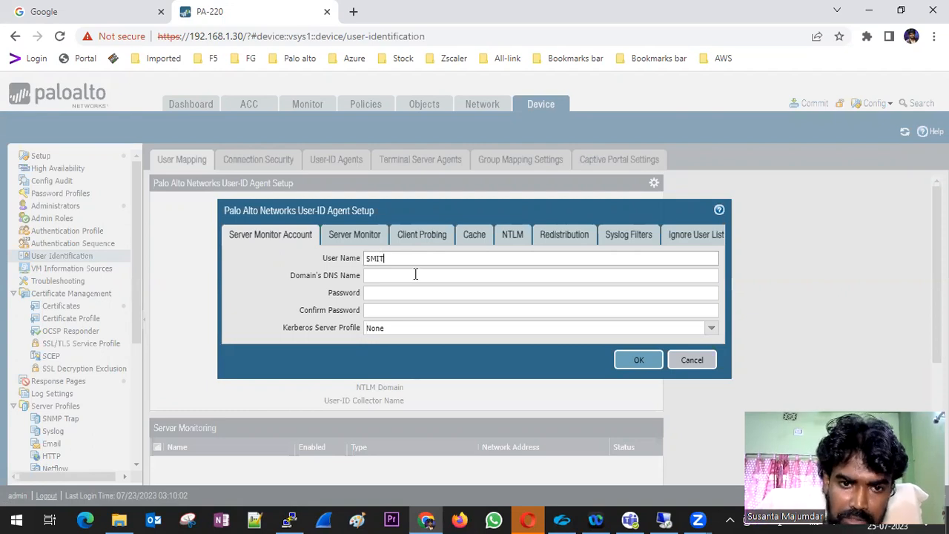
left_click(411, 276)
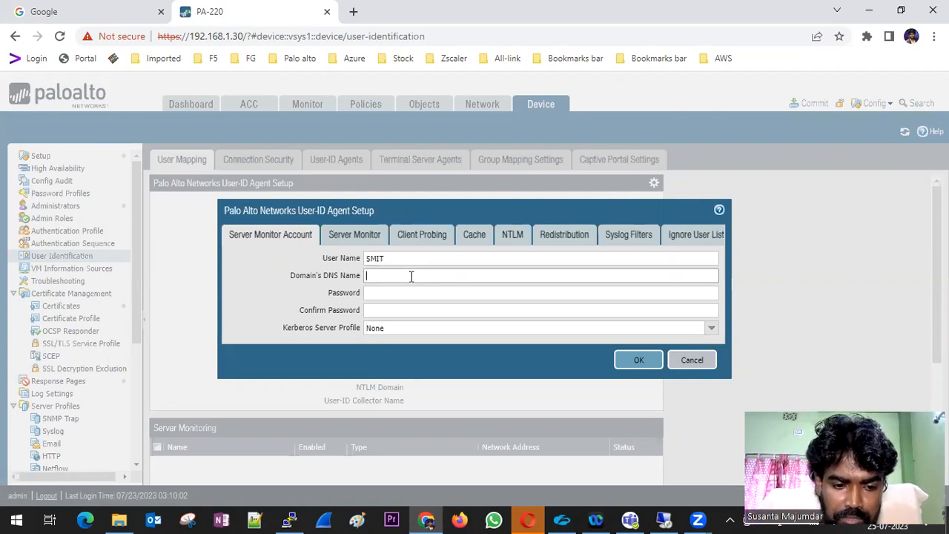
type("SMIT")
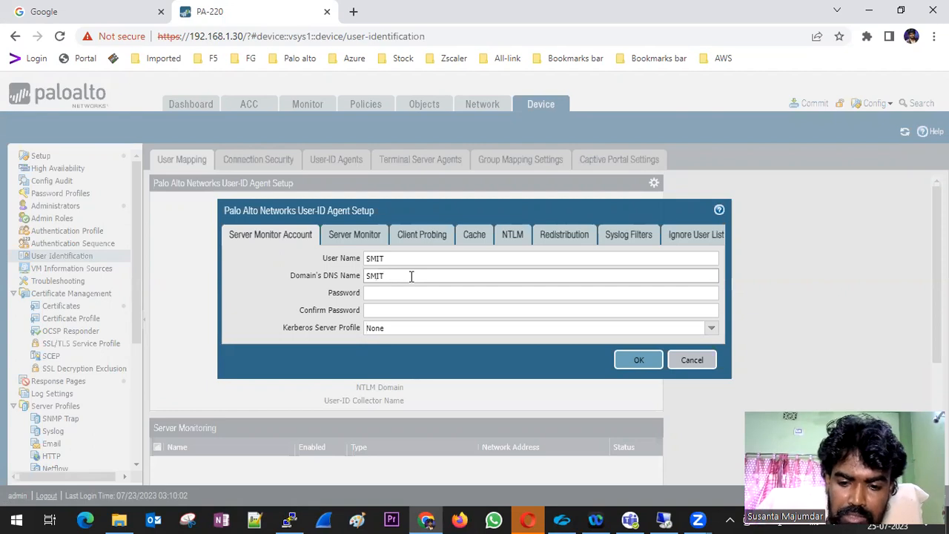
type(".in")
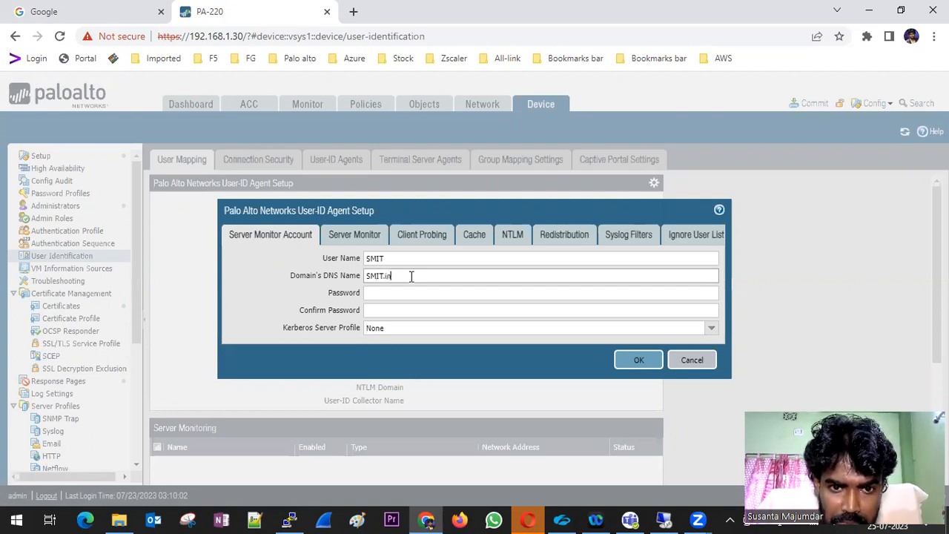
left_click(411, 259)
type("@administrator")
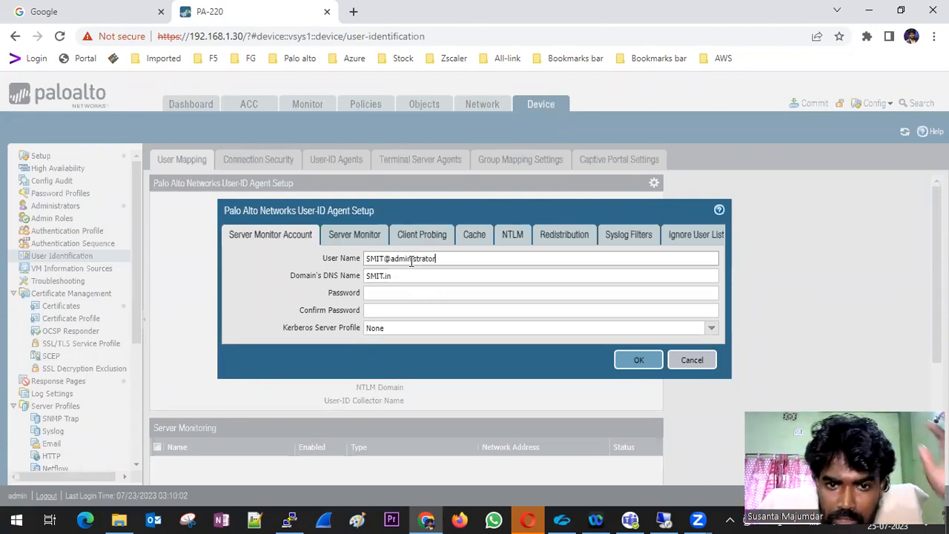
Enter and confirm the server monitor account password
left_click(394, 295)
left_click(394, 295)
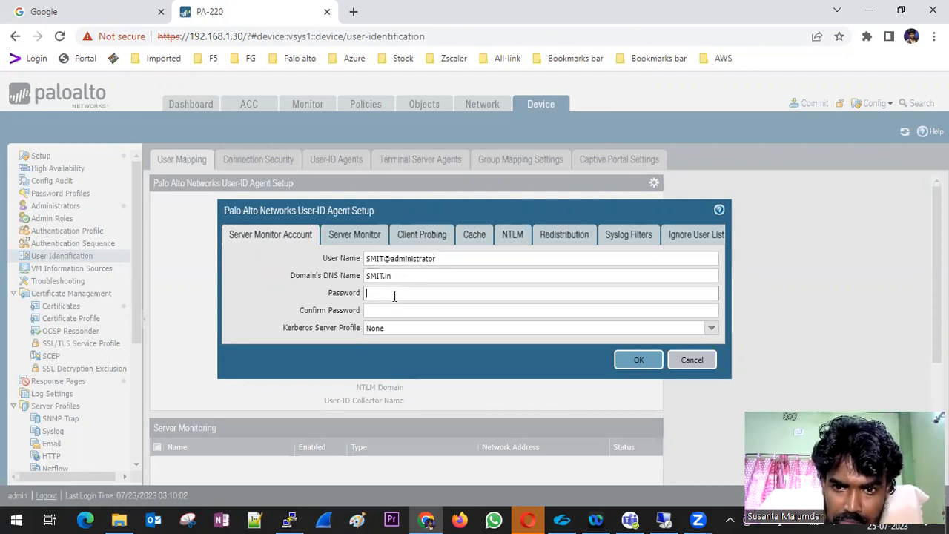
type("•••••")
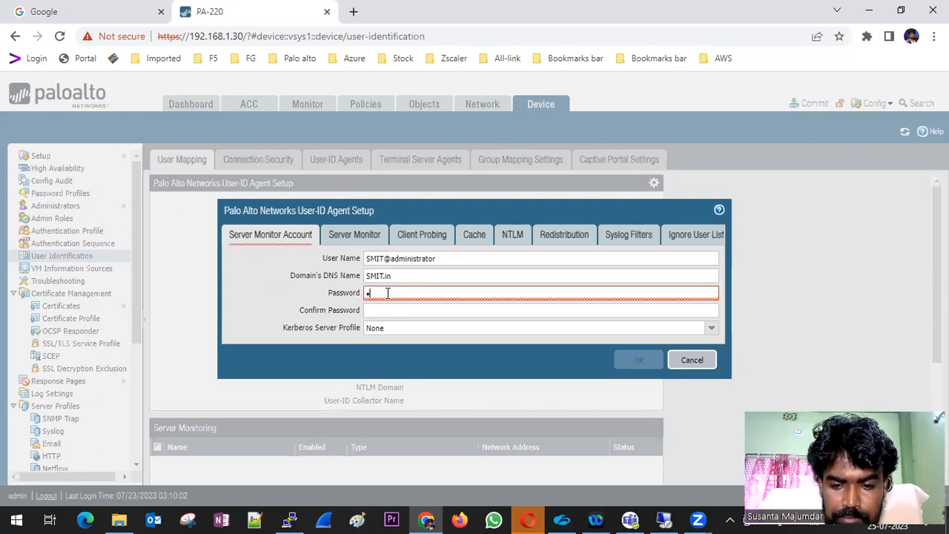
type("•••")
key("Tab")
type("••••••••")
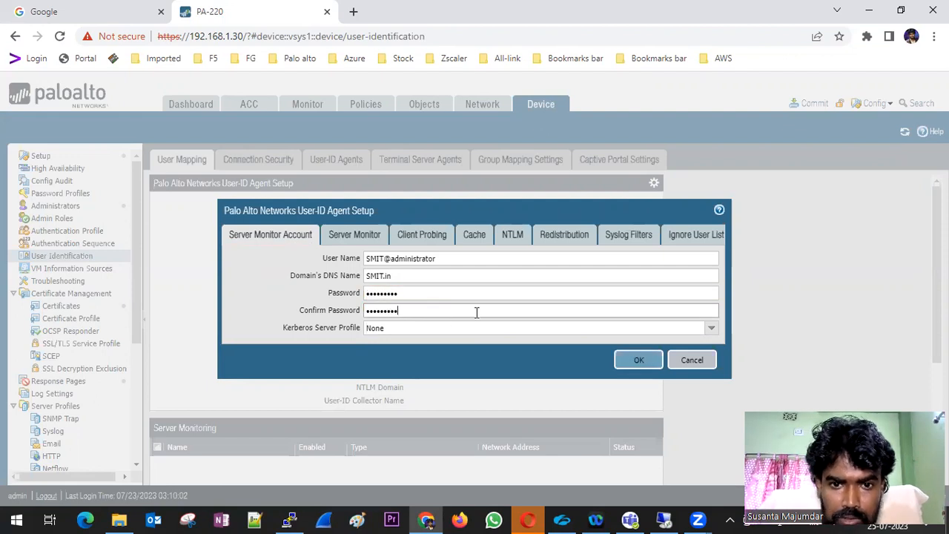
Review the Server Monitoring, Client Probing, Cache, NTLM, Redistribution, Syslog and Ignore User tabs
left_click(352, 232)
left_click(421, 238)
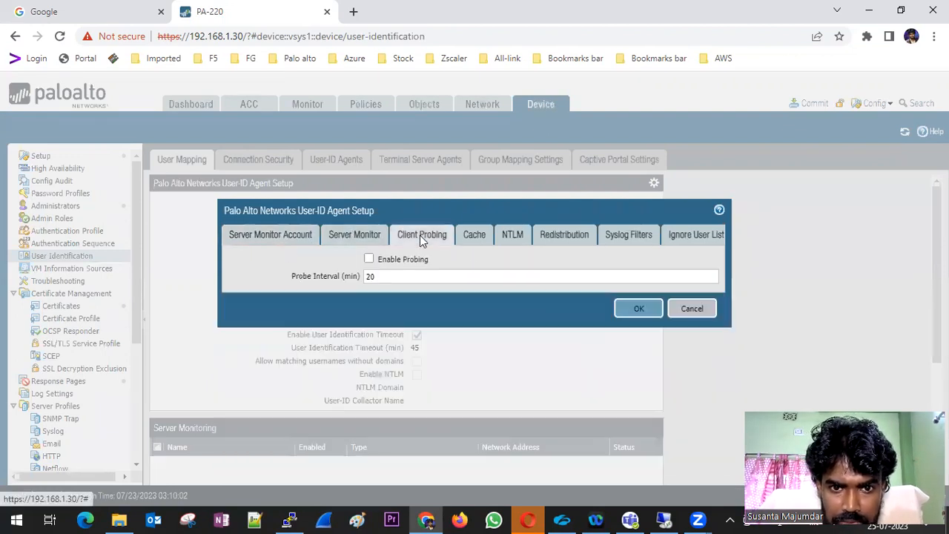
left_click(475, 237)
left_click(510, 239)
left_click(564, 239)
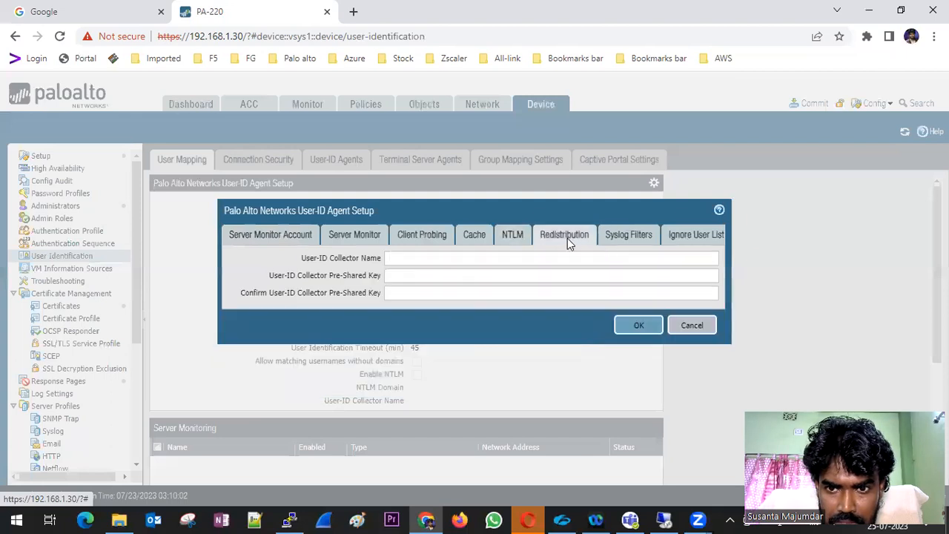
left_click(611, 239)
left_click(695, 234)
left_click(306, 233)
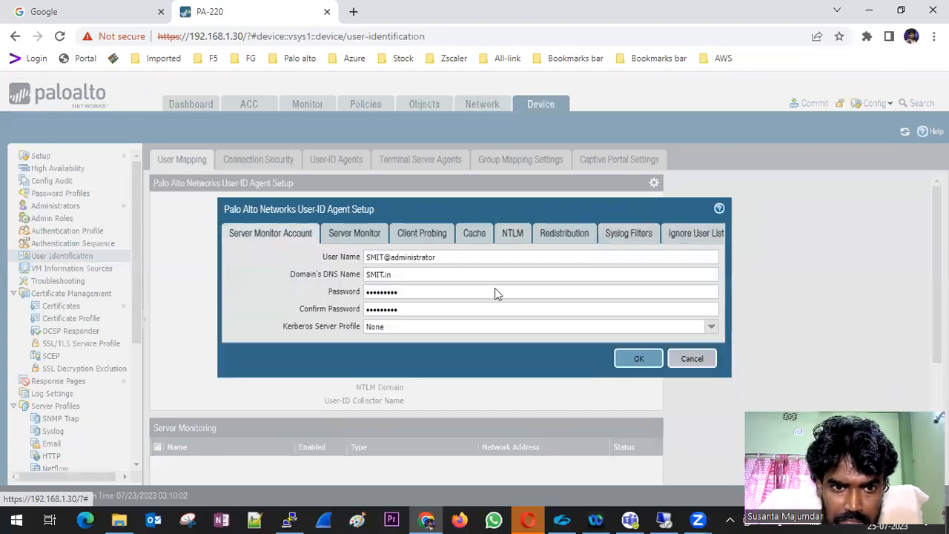
Leave the Kerberos server profile as None, save the setup, and scroll to Server Monitoring
left_click(711, 328)
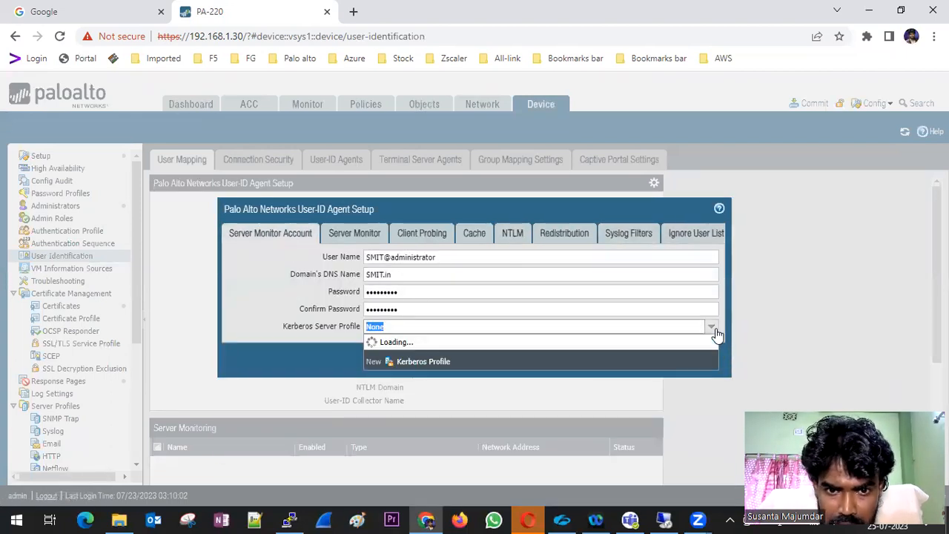
left_click(267, 259)
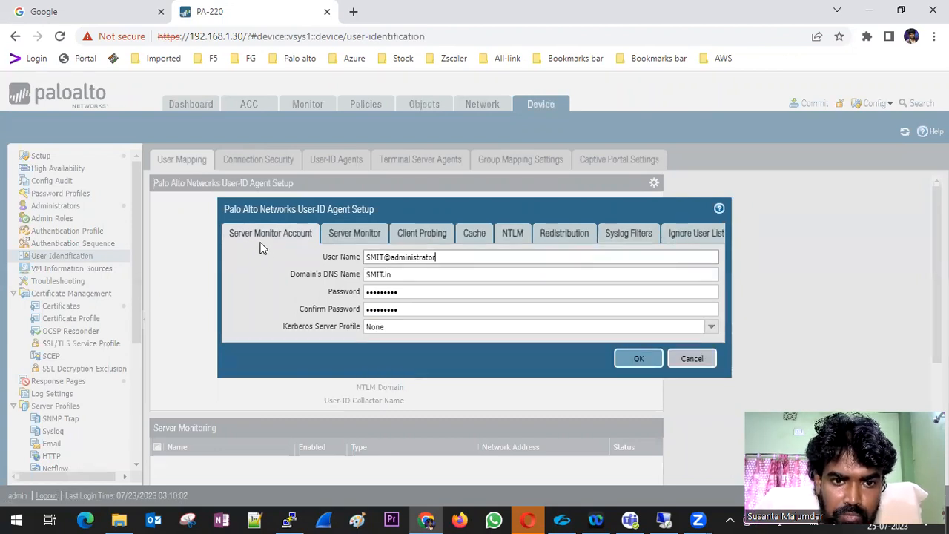
left_click(343, 233)
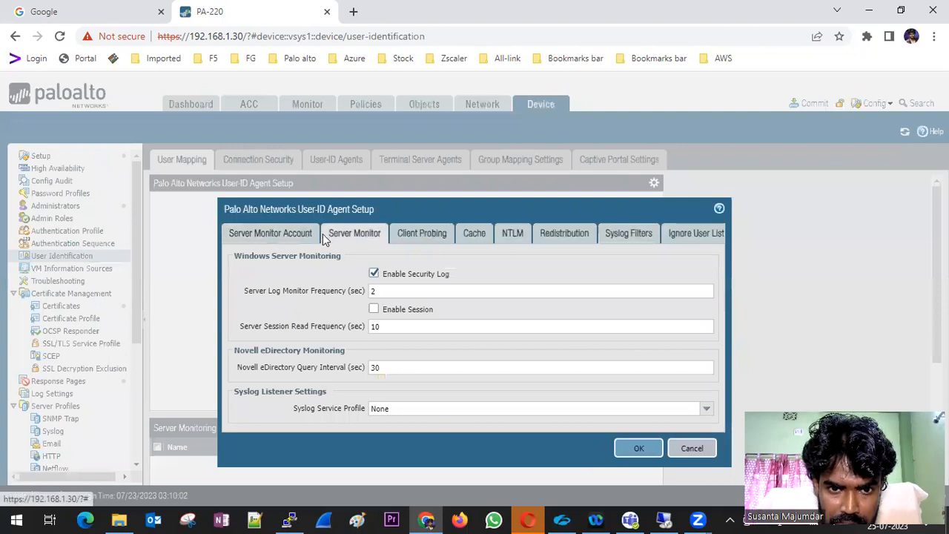
left_click(274, 234)
left_click(634, 359)
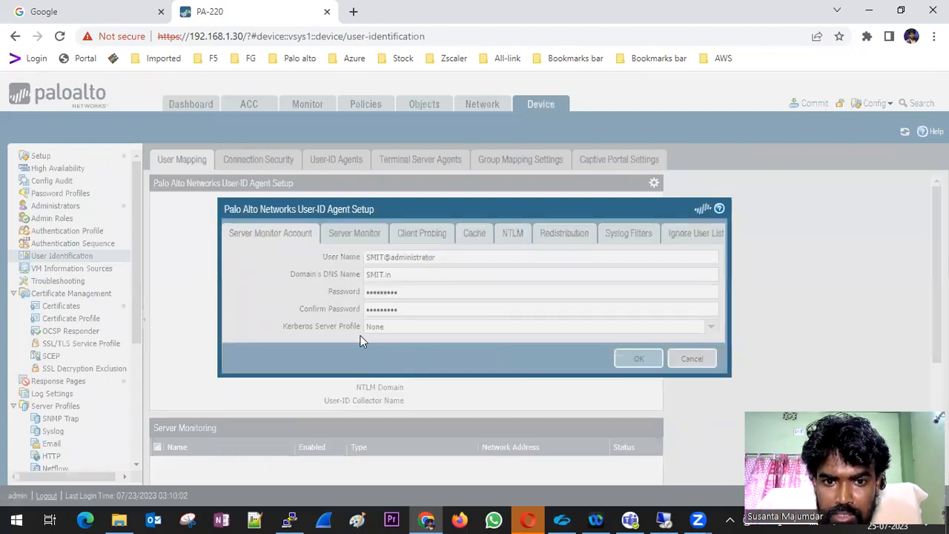
scroll(361, 339, "down", 3)
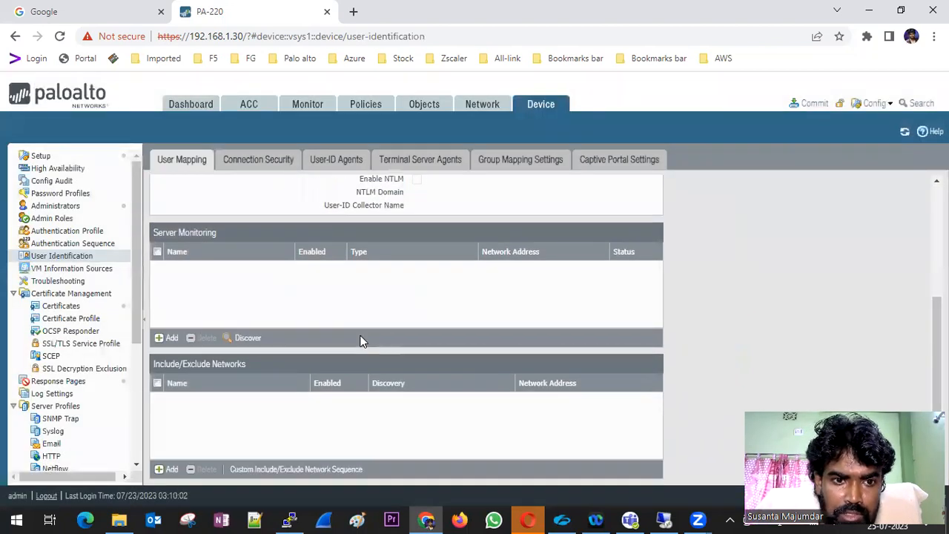
Add monitored server SMIT at 192.168.1.60, keeping the WMI transport protocol
left_click(168, 337)
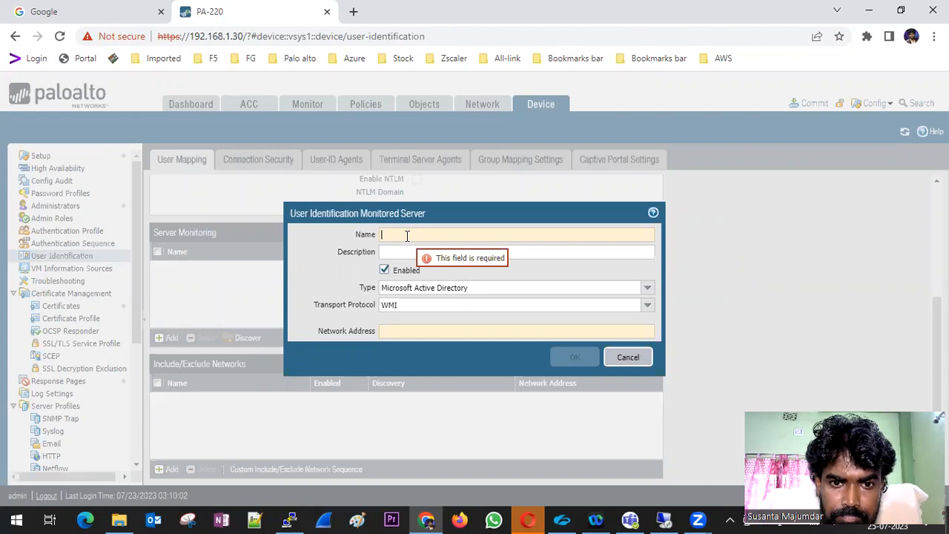
type("SMIT")
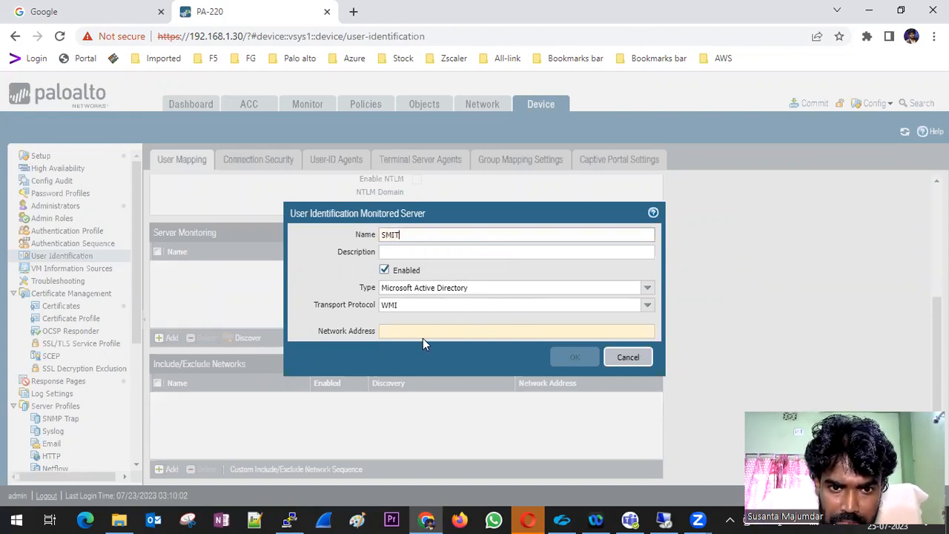
left_click(649, 307)
left_click(649, 307)
left_click(460, 332)
type("192")
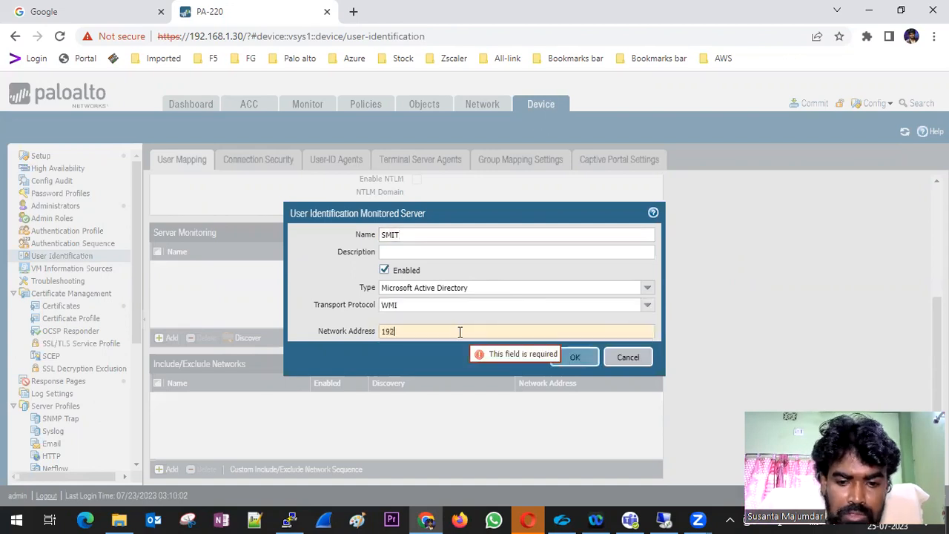
type(".168.1.60")
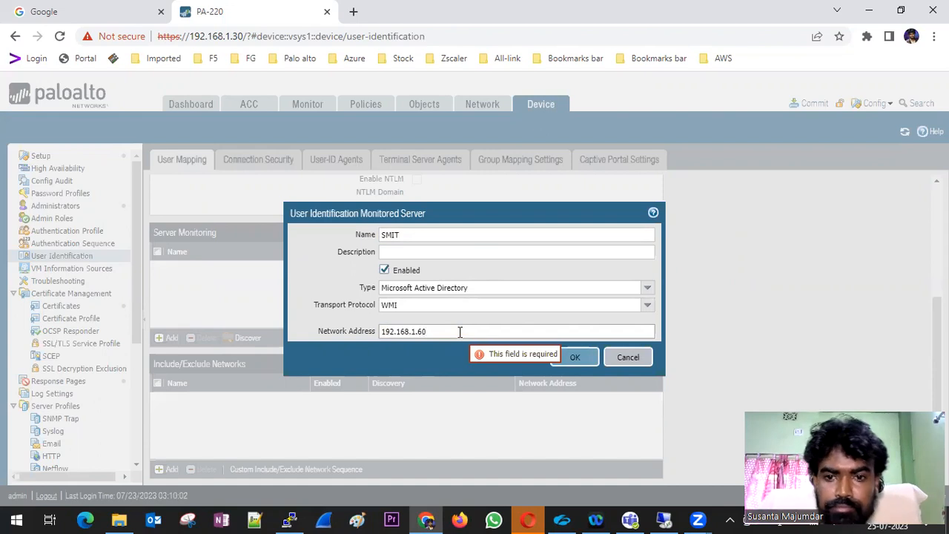
left_click(572, 357)
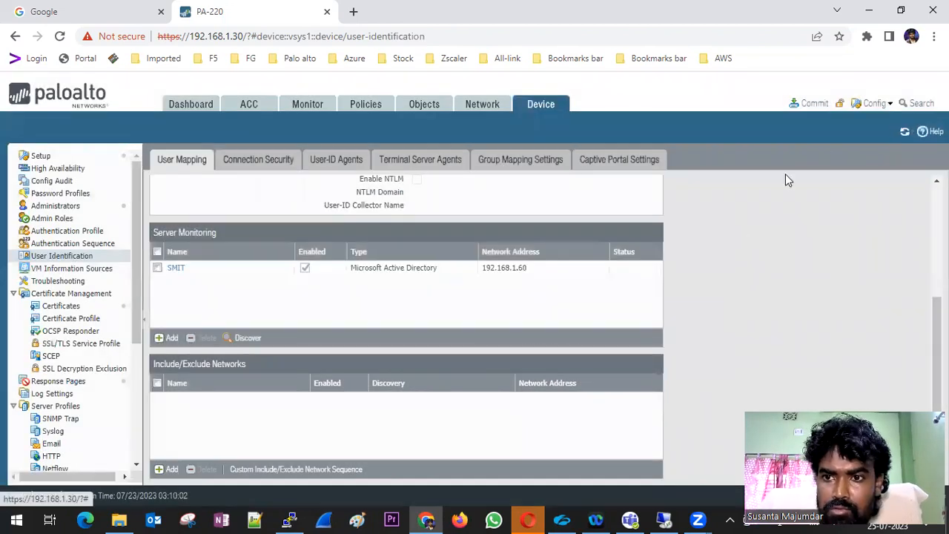
Commit the pending configuration changes and close the Commit Status window
left_click(812, 103)
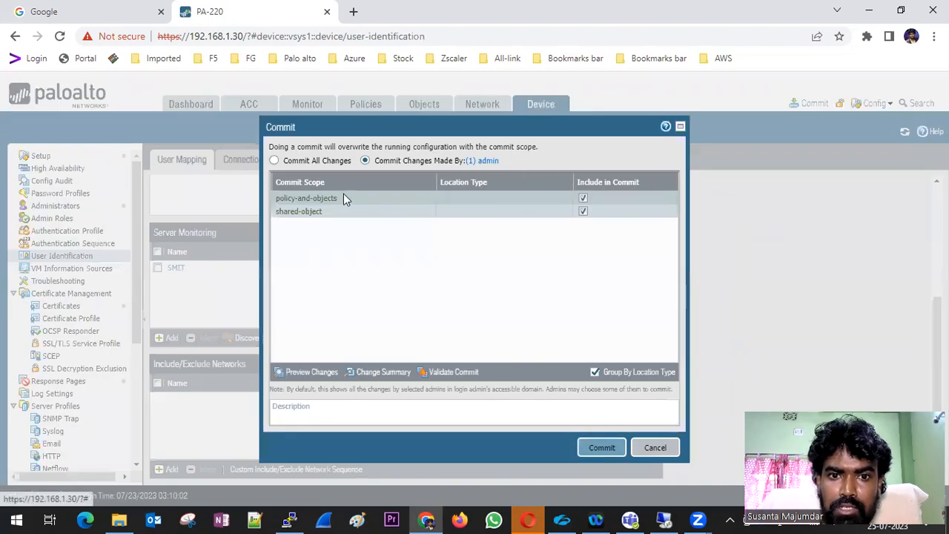
left_click(591, 448)
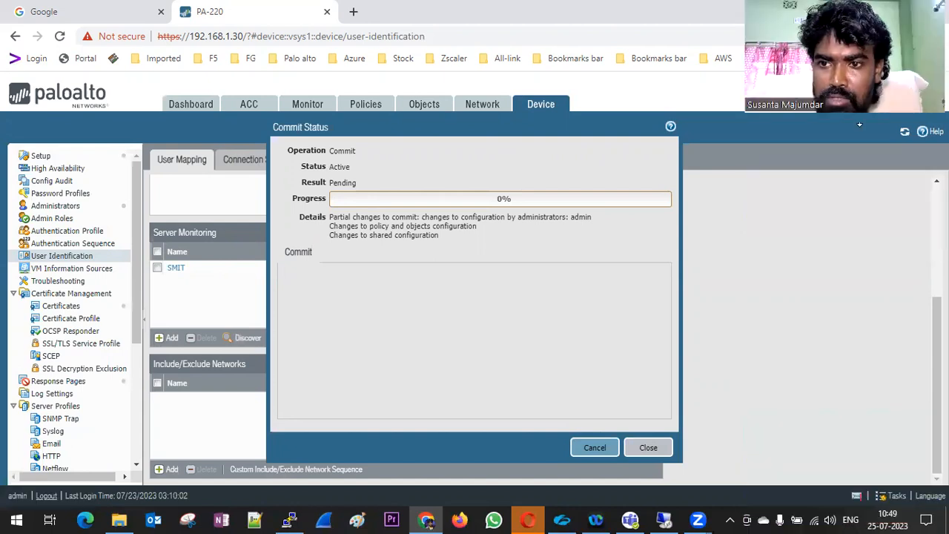
left_click(648, 448)
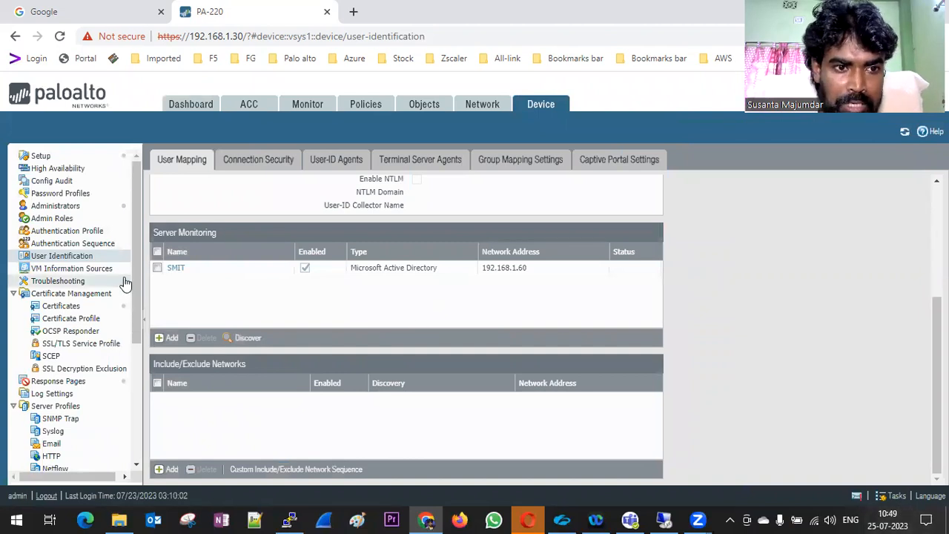
Look over the Authentication Sequence list, then return to the empty Authentication Profile list
left_click(70, 232)
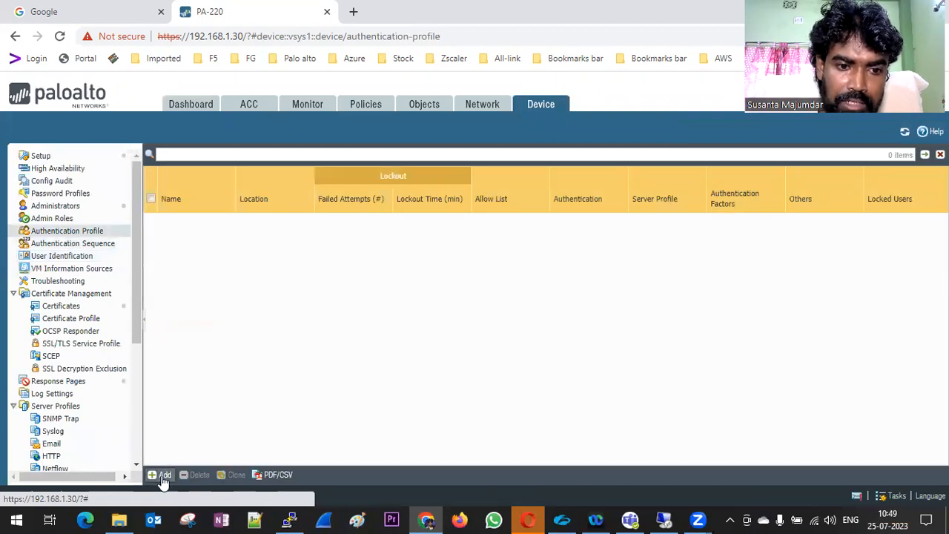
left_click(104, 245)
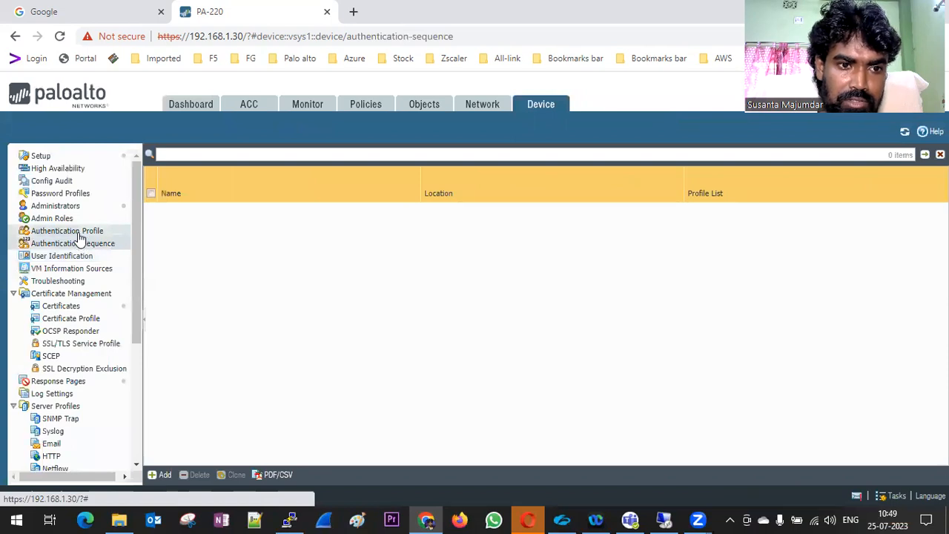
left_click(80, 236)
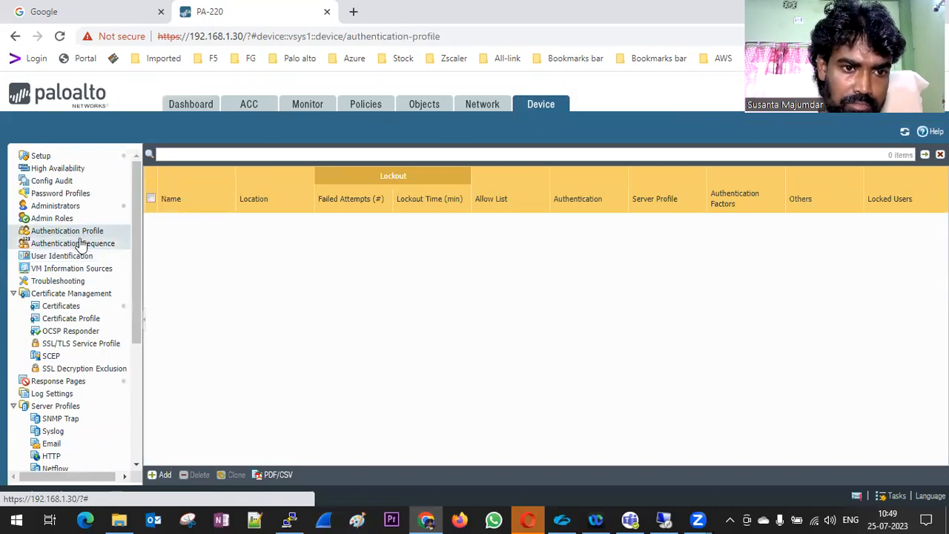
left_click(80, 234)
Draft an LDAP authentication profile using server profile MY_PALDAP, then cancel it
left_click(163, 475)
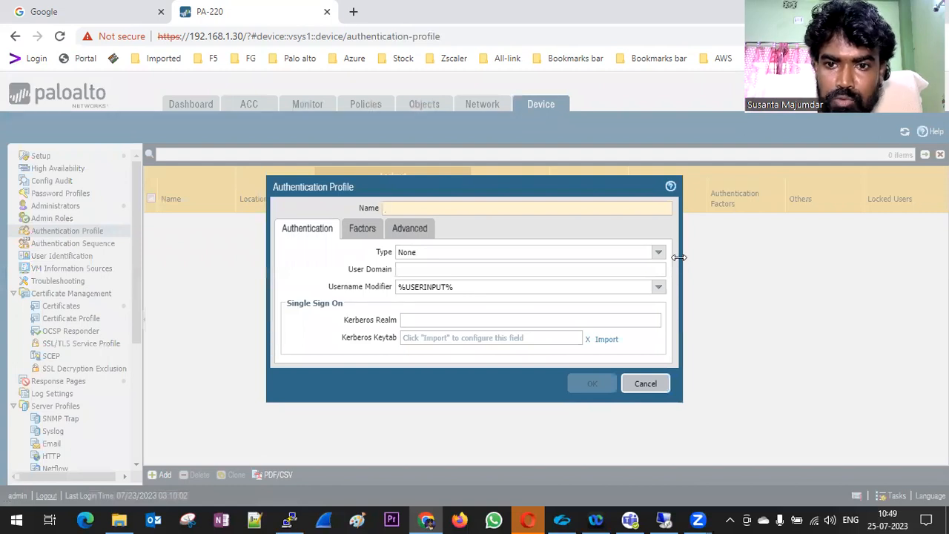
left_click(659, 256)
left_click(445, 305)
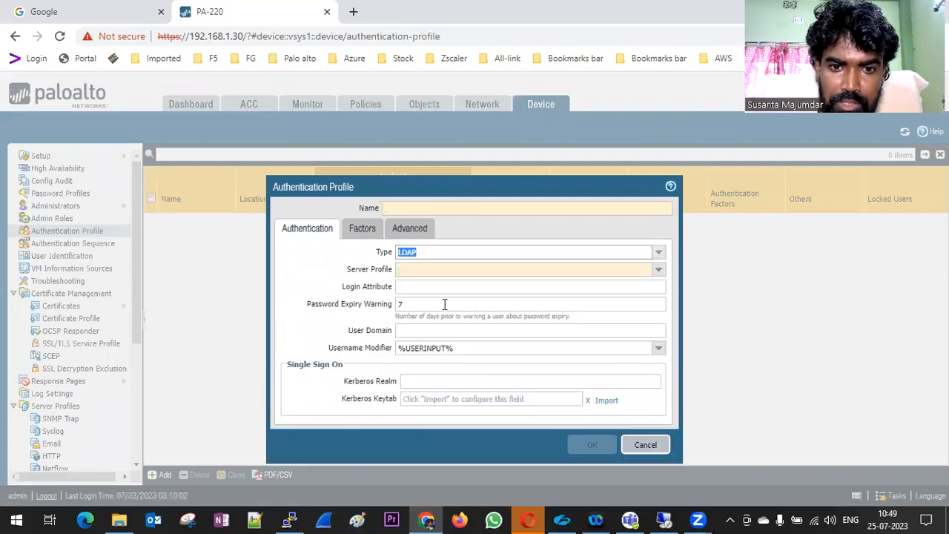
left_click(659, 269)
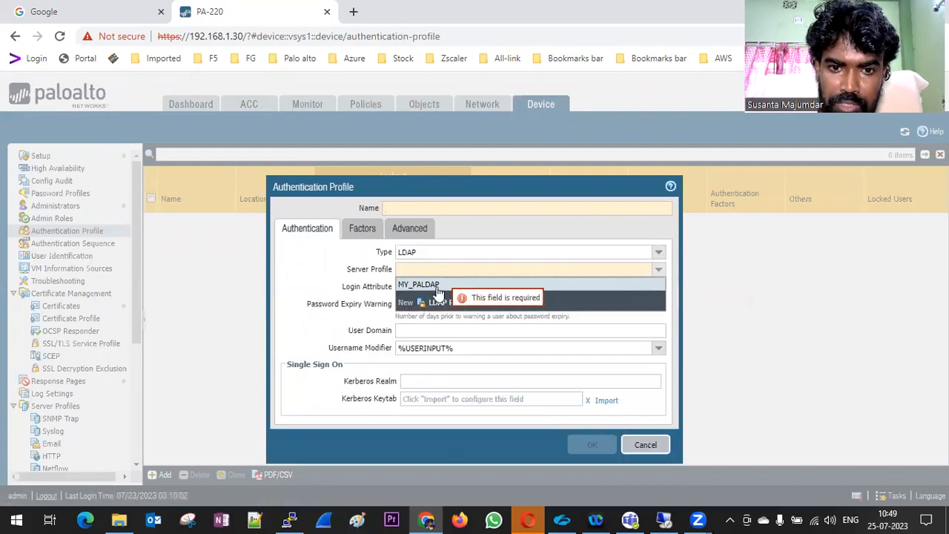
left_click(456, 286)
left_click(412, 290)
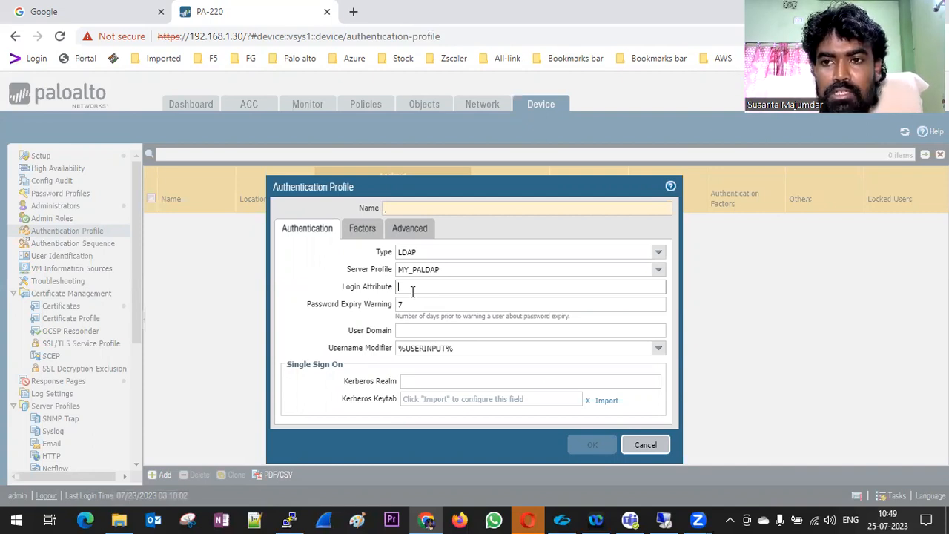
left_click(645, 445)
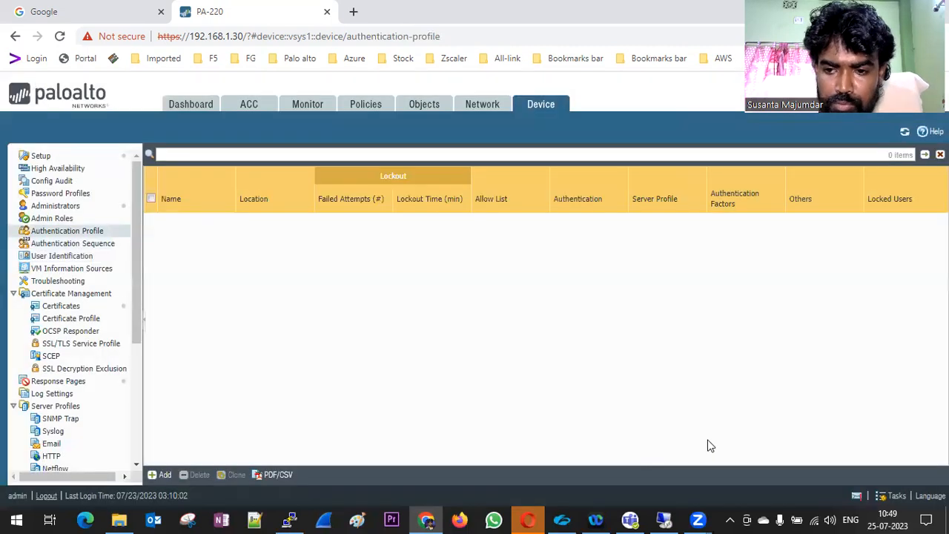
left_click(896, 496)
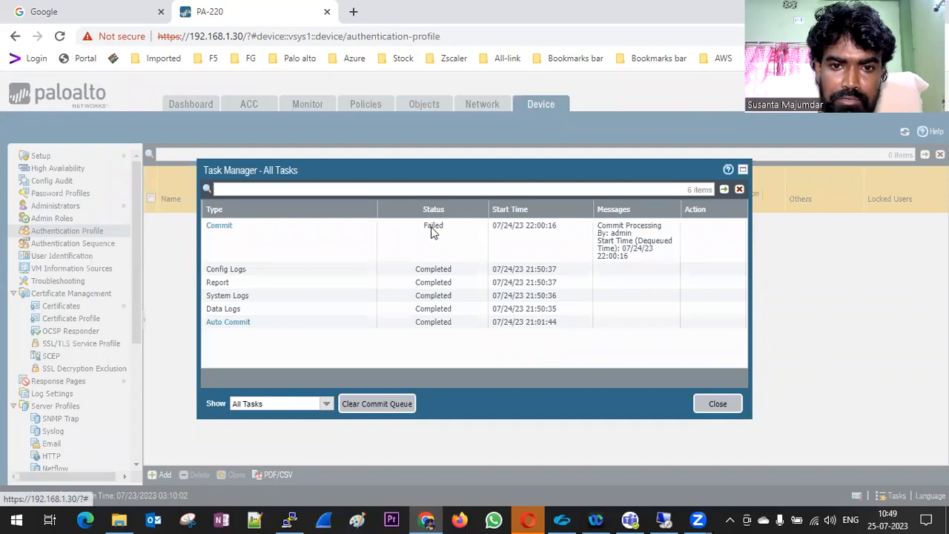
left_click(222, 228)
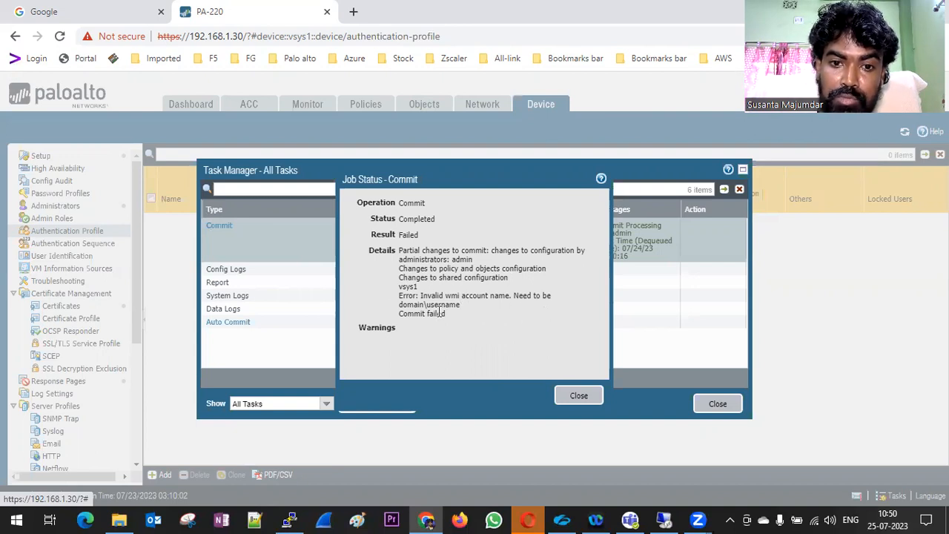
left_click_drag(461, 305, 398, 309)
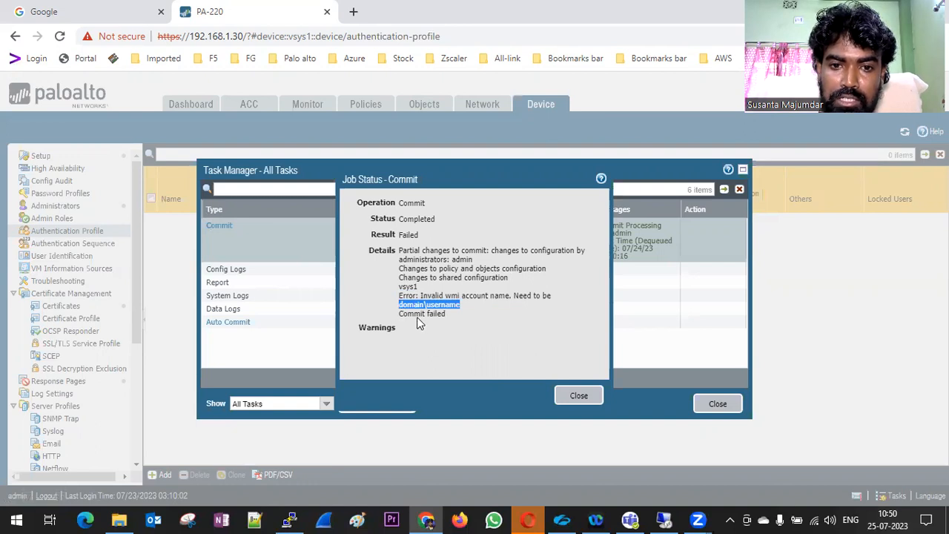
left_click(576, 404)
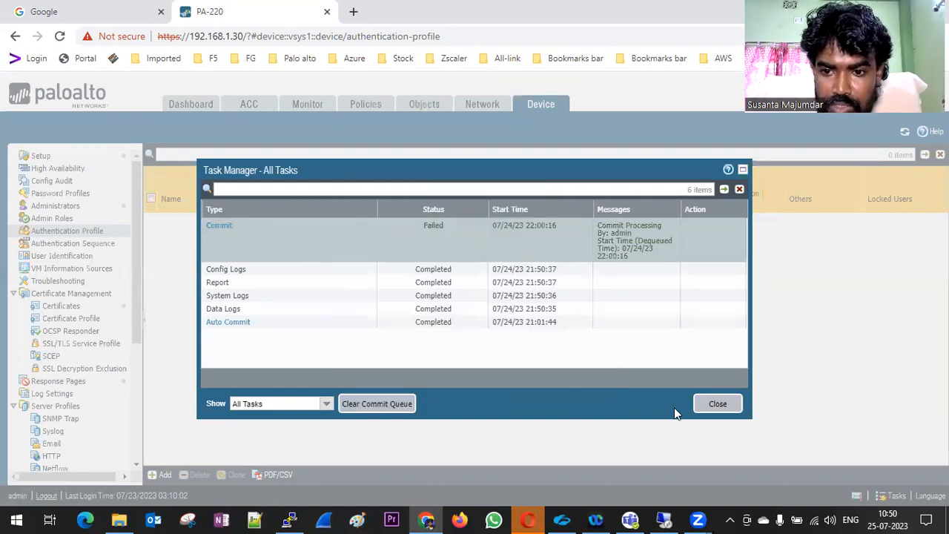
left_click(723, 410)
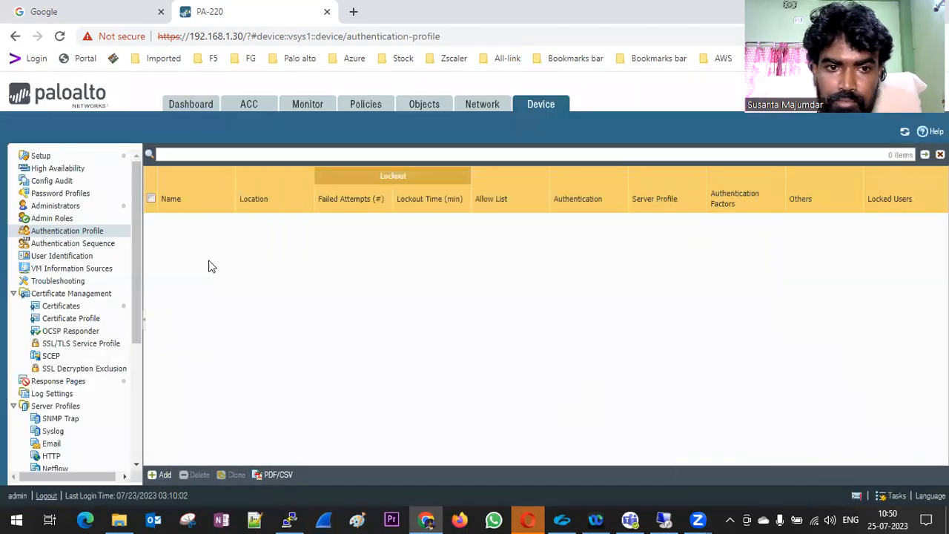
Open User Identification, glance at Connection Security, then return to the User Mapping settings
left_click(68, 261)
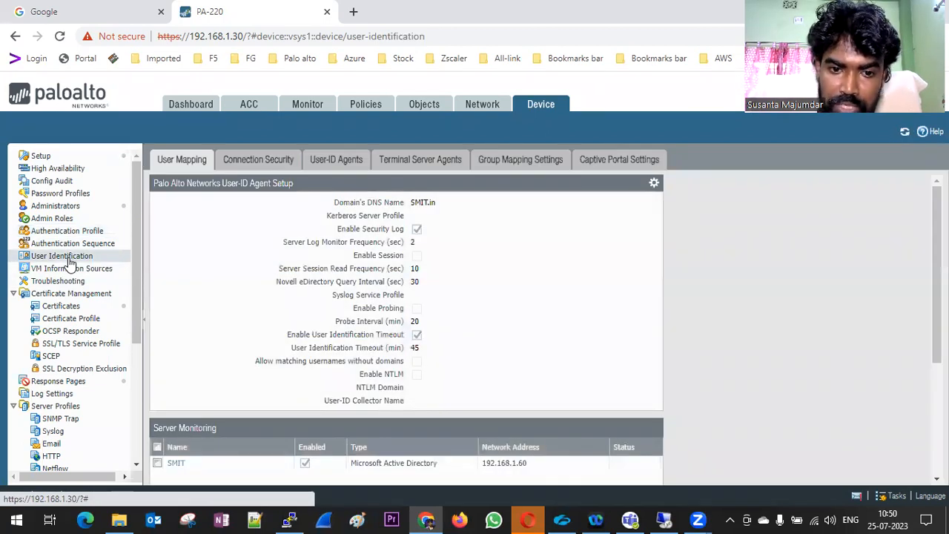
left_click(245, 164)
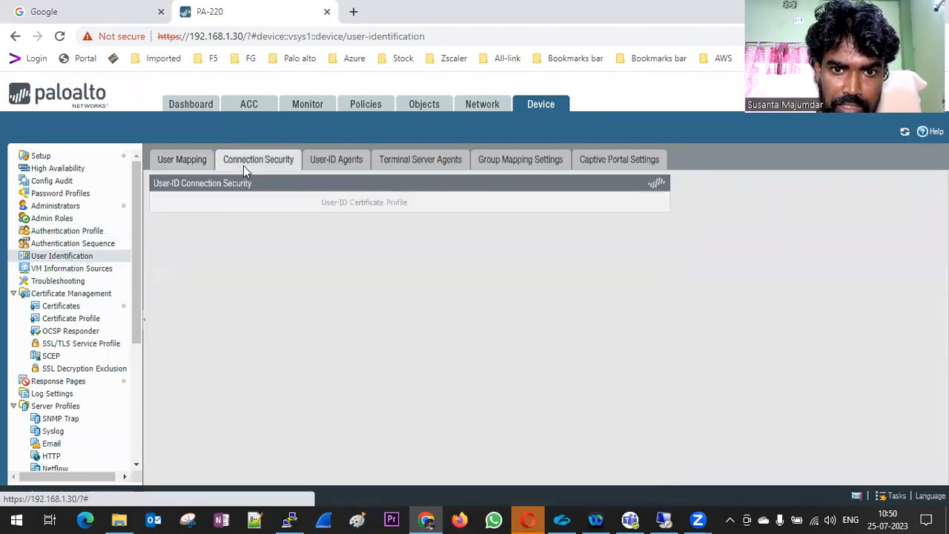
left_click(181, 159)
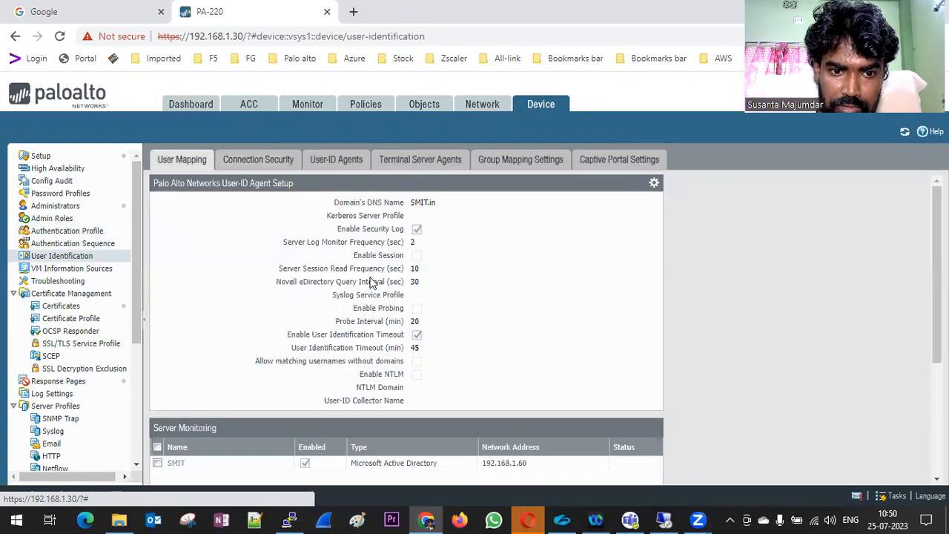
scroll(372, 276, "down", 1)
scroll(372, 282, "up", 1)
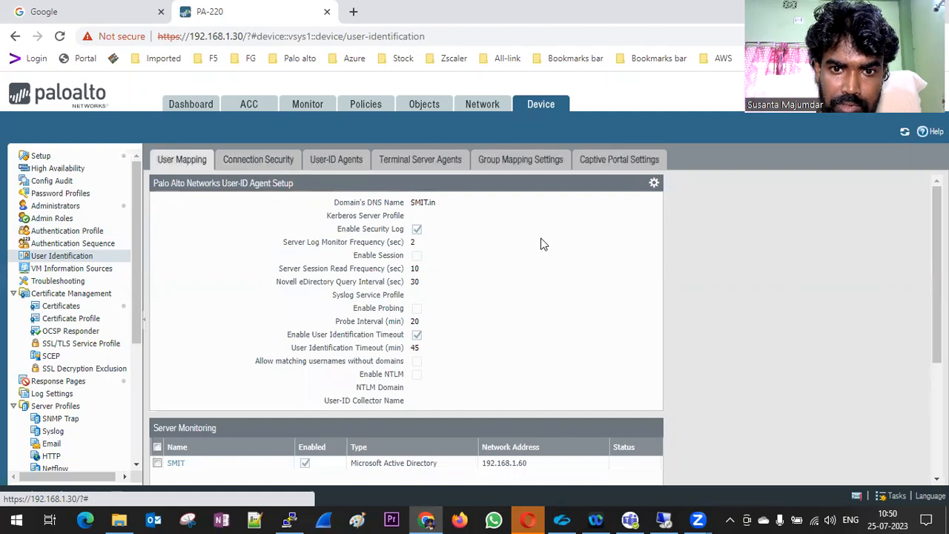
Change the server monitor account user name to SMIT\administrator and save the User-ID agent setup
left_click(653, 185)
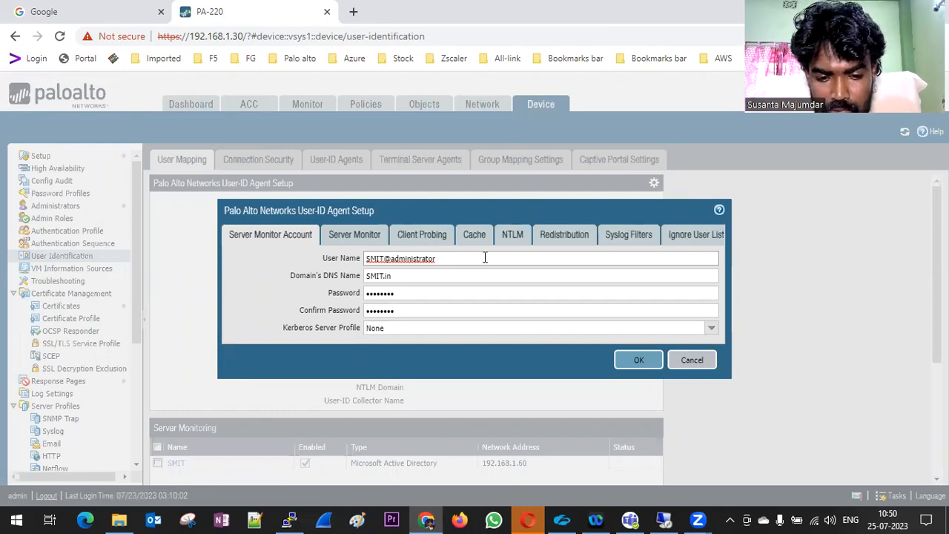
type("domain\\username")
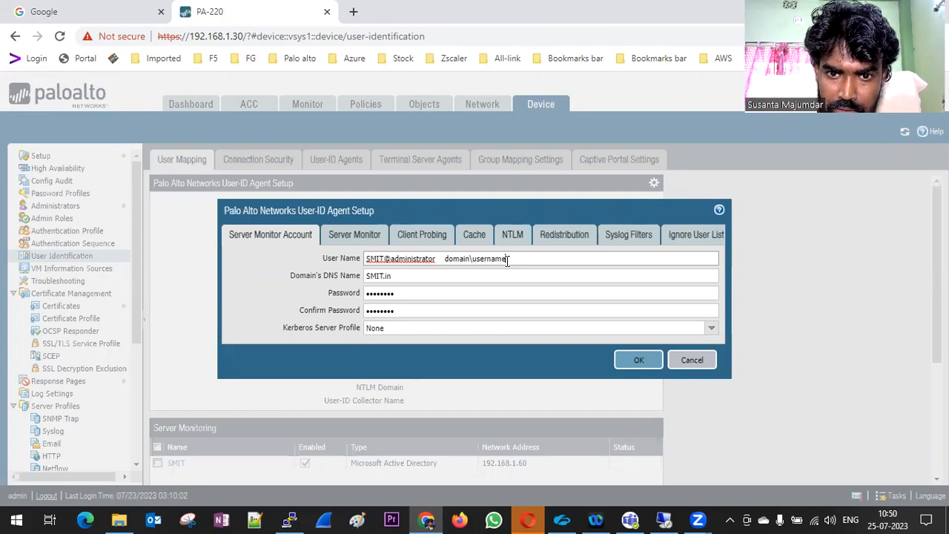
left_click_drag(507, 258, 444, 259)
key("BackSpace")
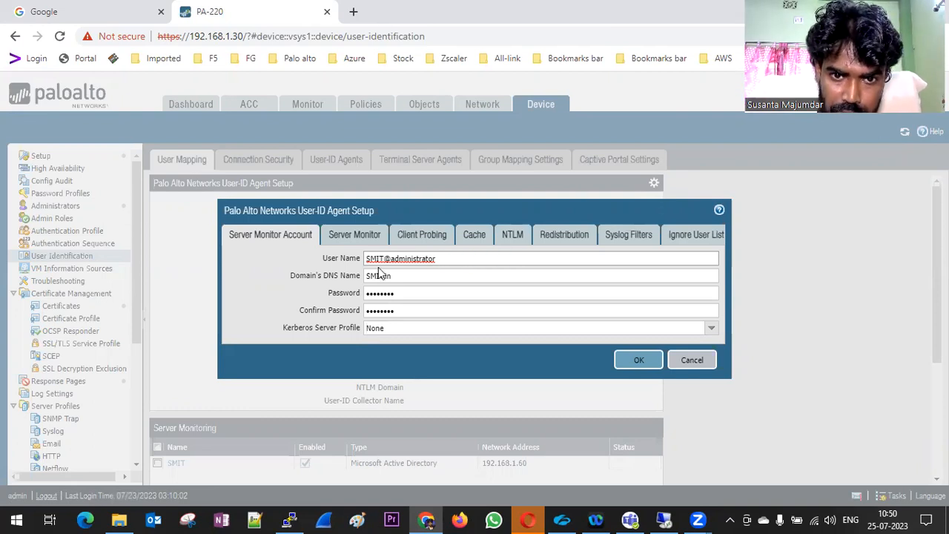
left_click(388, 259)
key("BackSpace")
key("BackSpace")
key("BackSpace")
key("BackSpace")
key("BackSpace")
type("sm")
key("BackSpace")
key("BackSpace")
type("SMIT\\")
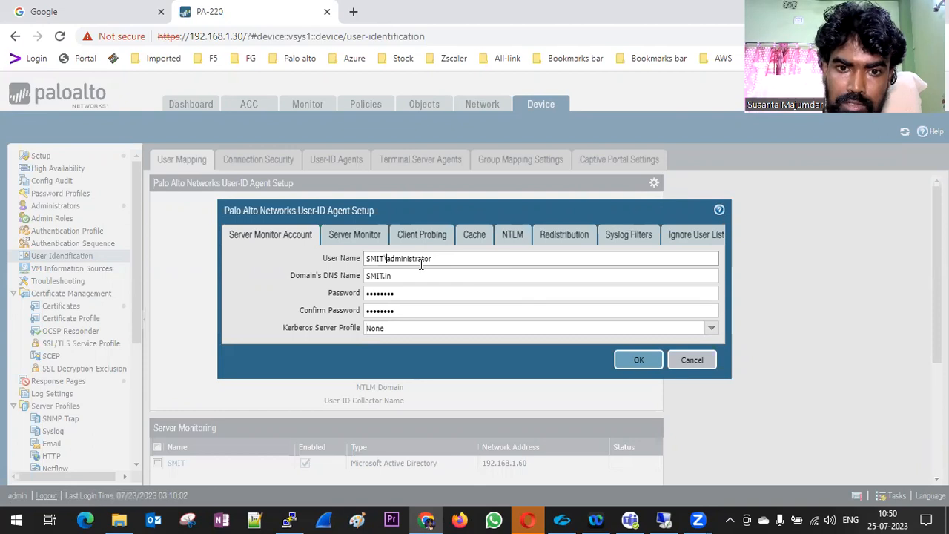
left_click(635, 360)
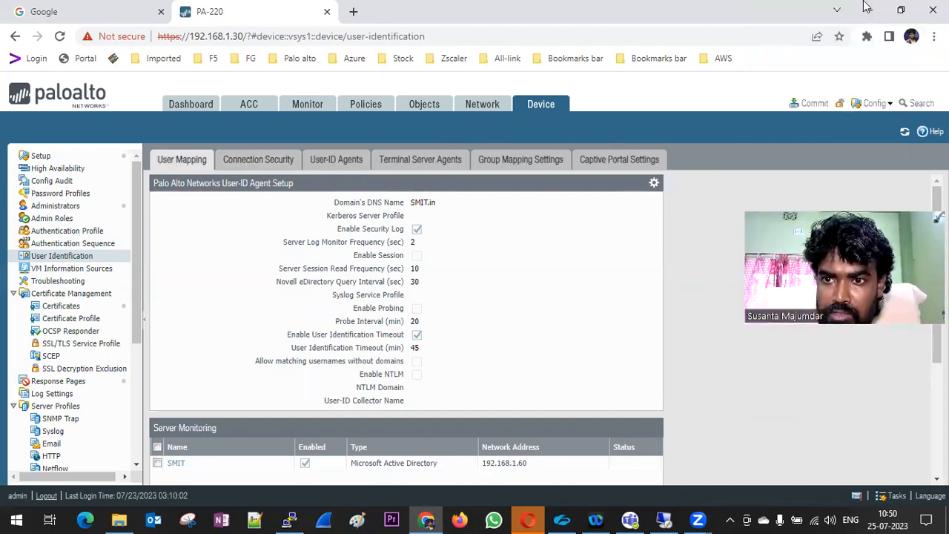
left_click(812, 103)
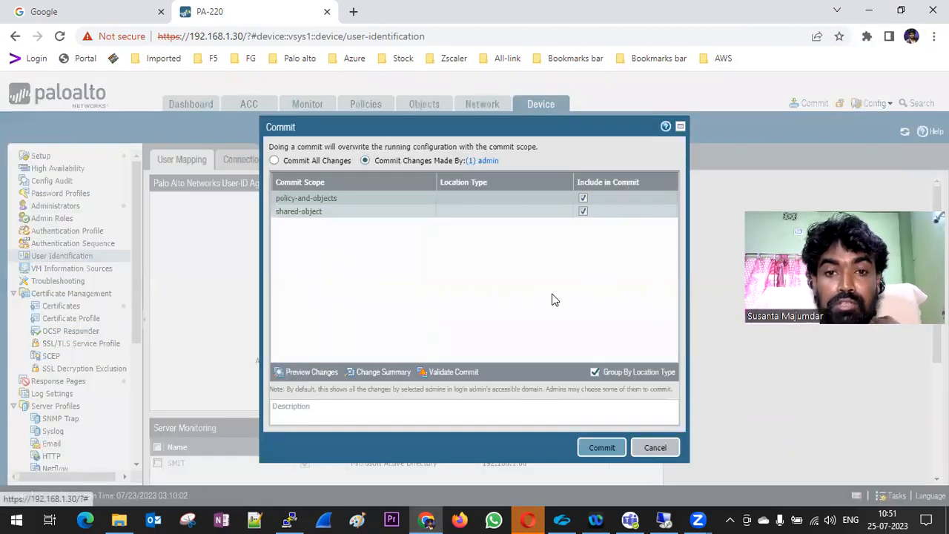
Commit the admin's pending policy, object and shared changes, then switch to the Windows Server VM
left_click(601, 447)
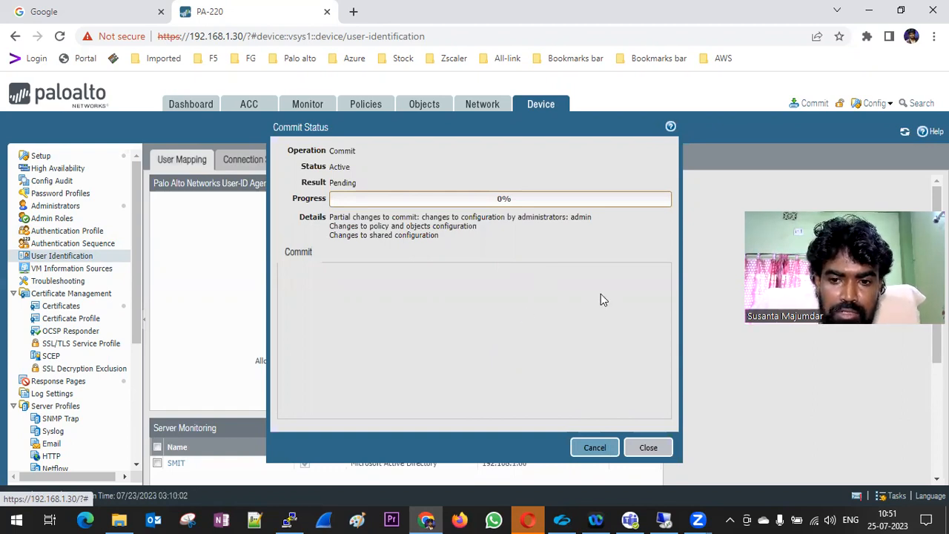
left_click(663, 520)
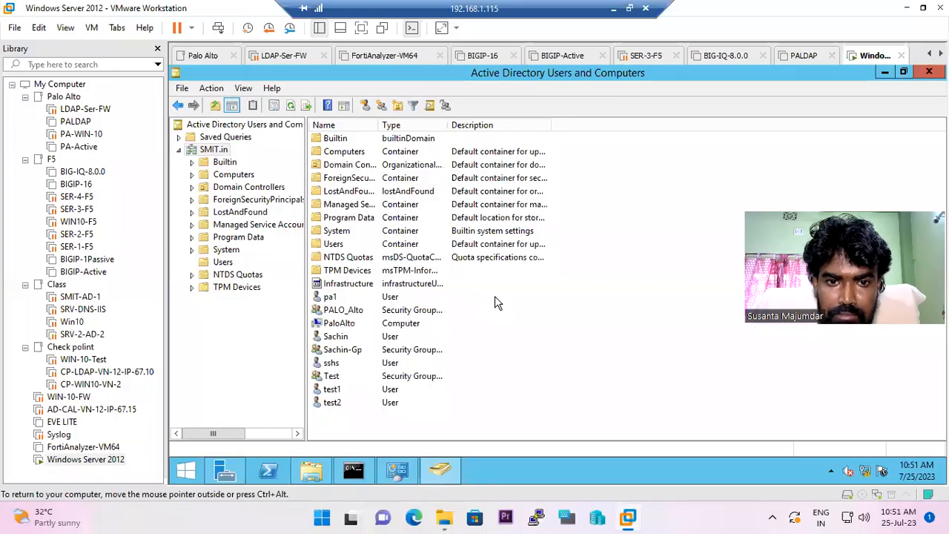
Launch Windows PowerShell on the server and run ldp to open the Ldp tool
left_click(886, 75)
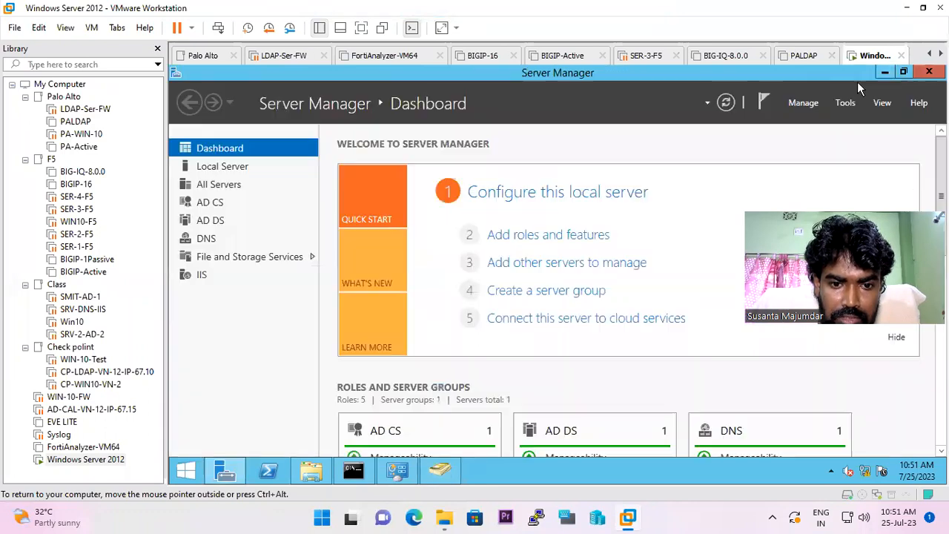
left_click(186, 474)
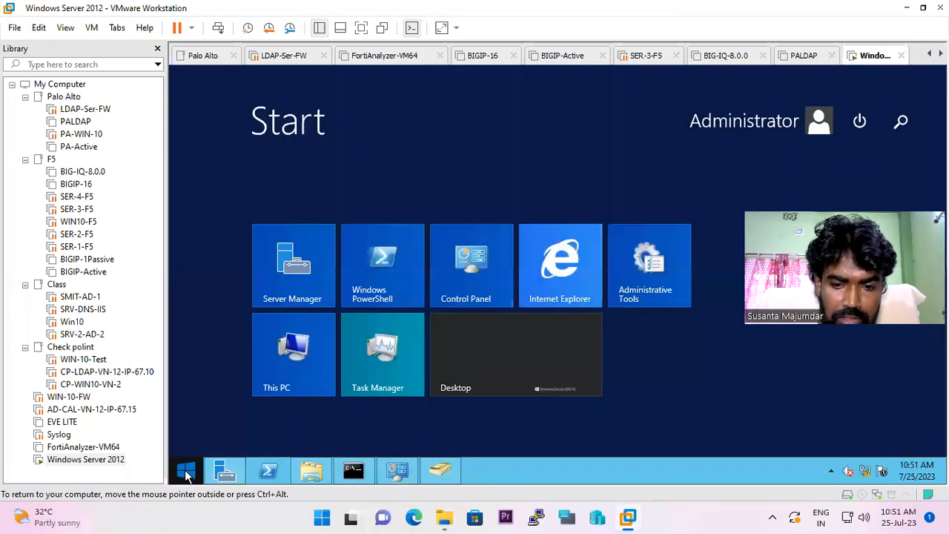
type("powerShell")
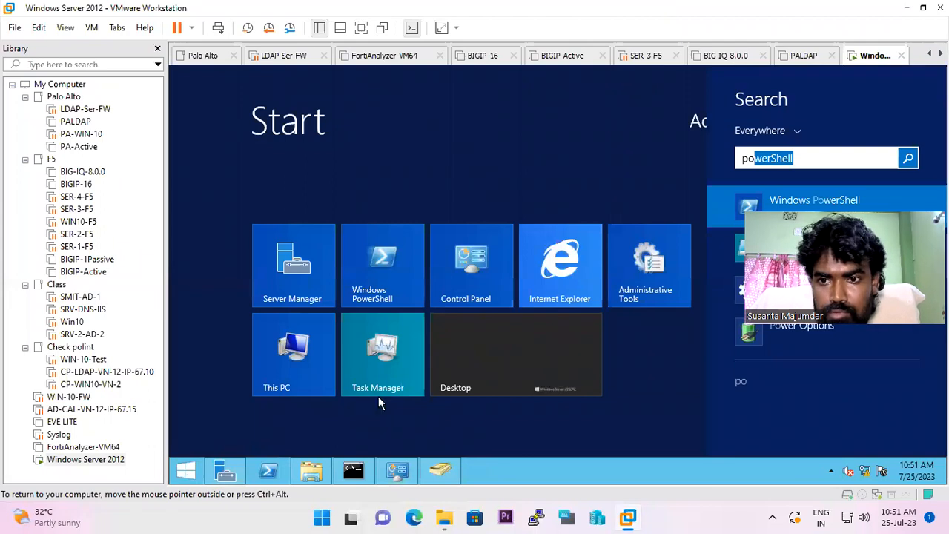
key("Return")
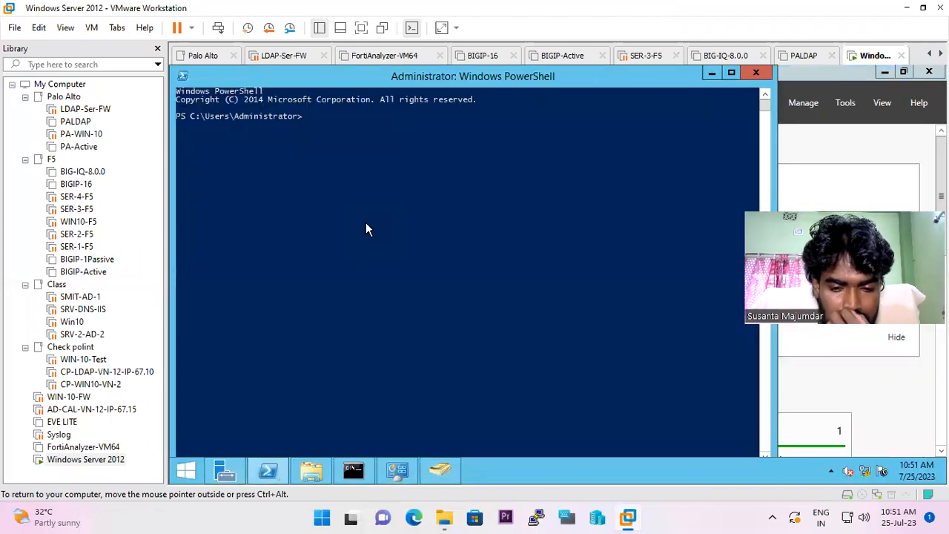
type("ld")
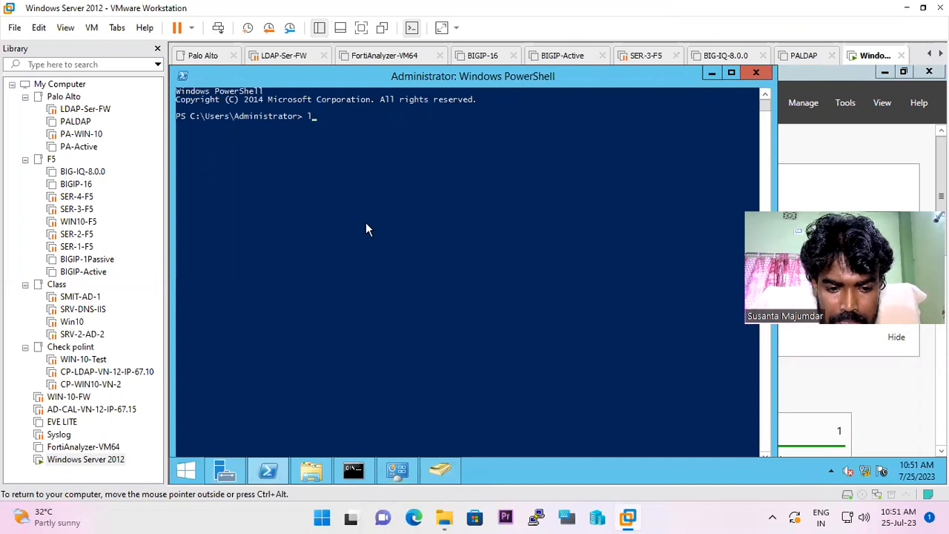
type("p")
key("Return")
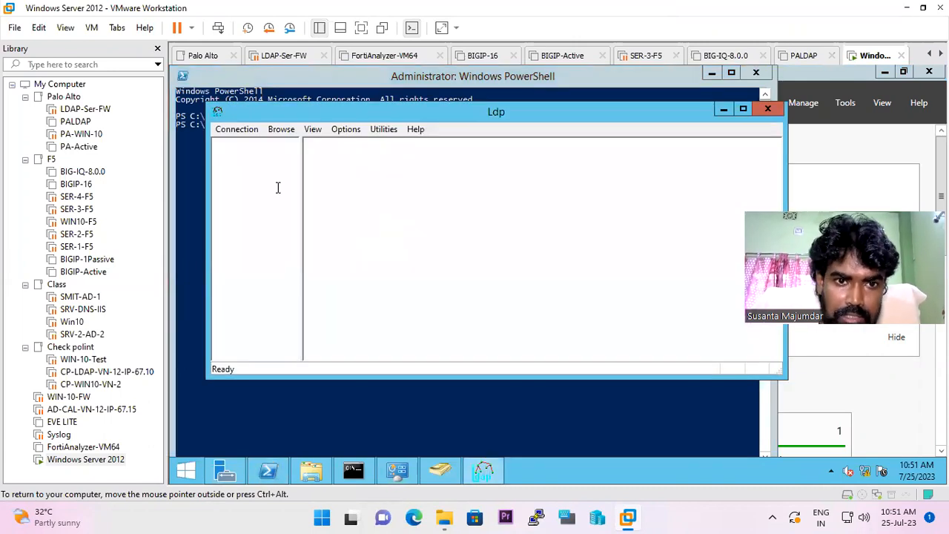
Try an Ldp connection to localhost on port 389 and dismiss the failure error
left_click(237, 130)
left_click(247, 145)
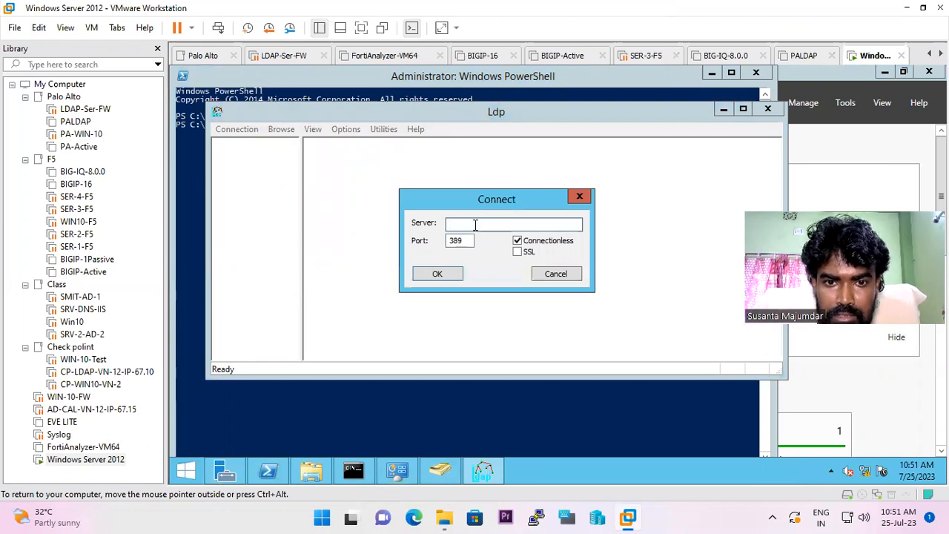
type("local")
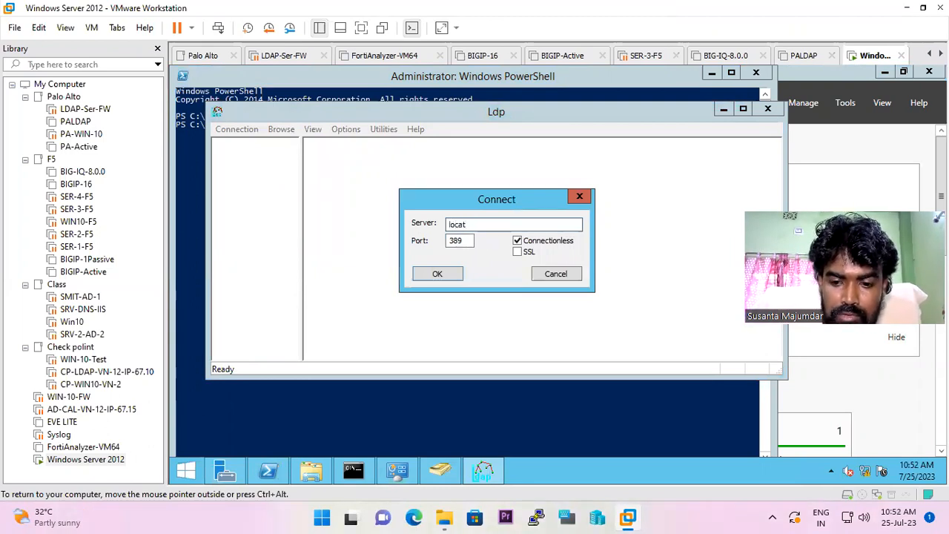
type("hos")
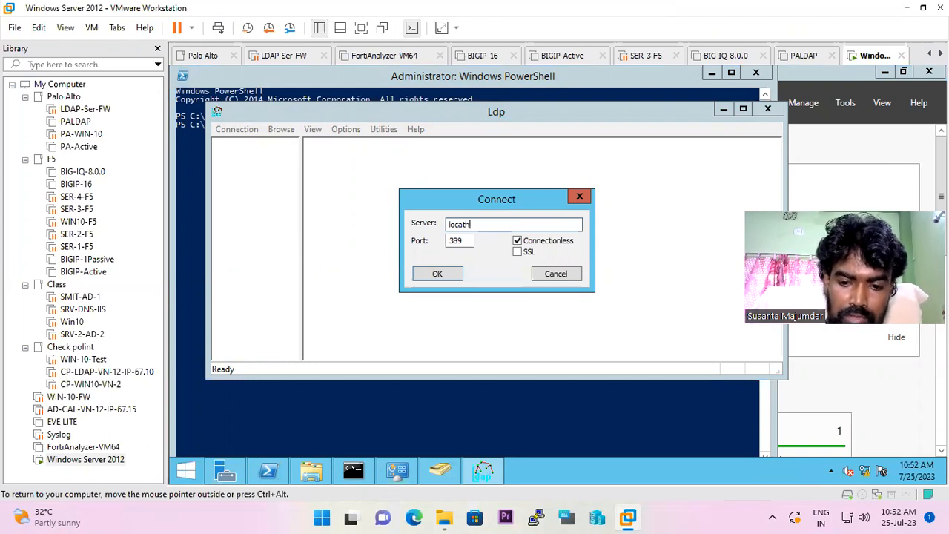
type("t")
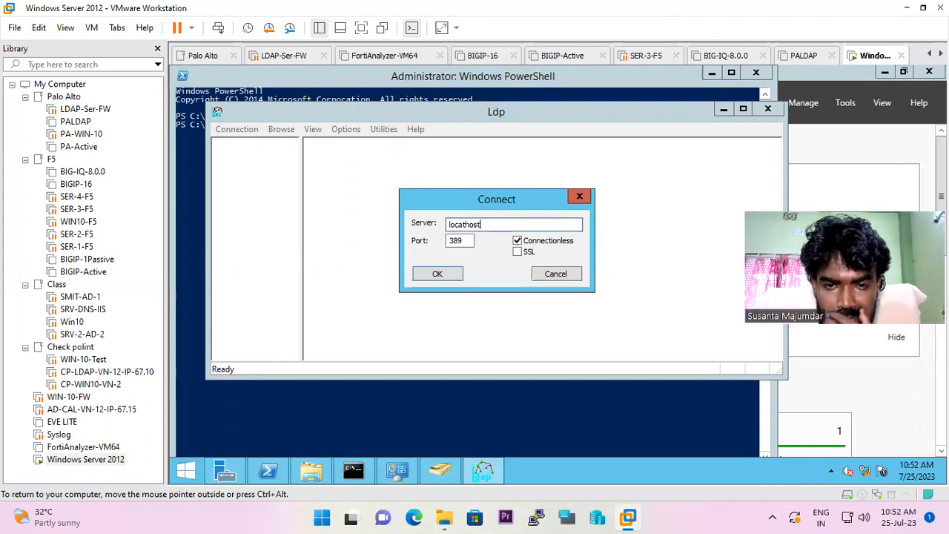
left_click(454, 274)
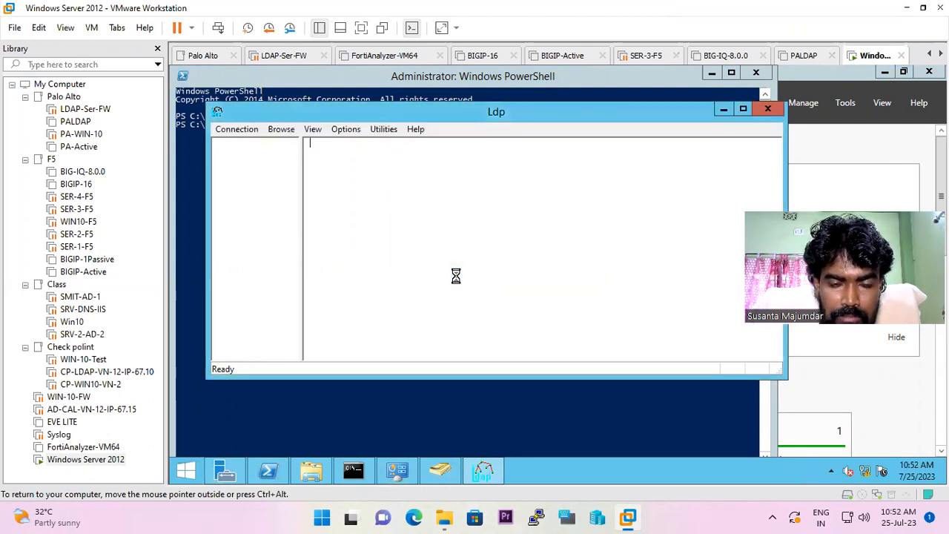
left_click(527, 281)
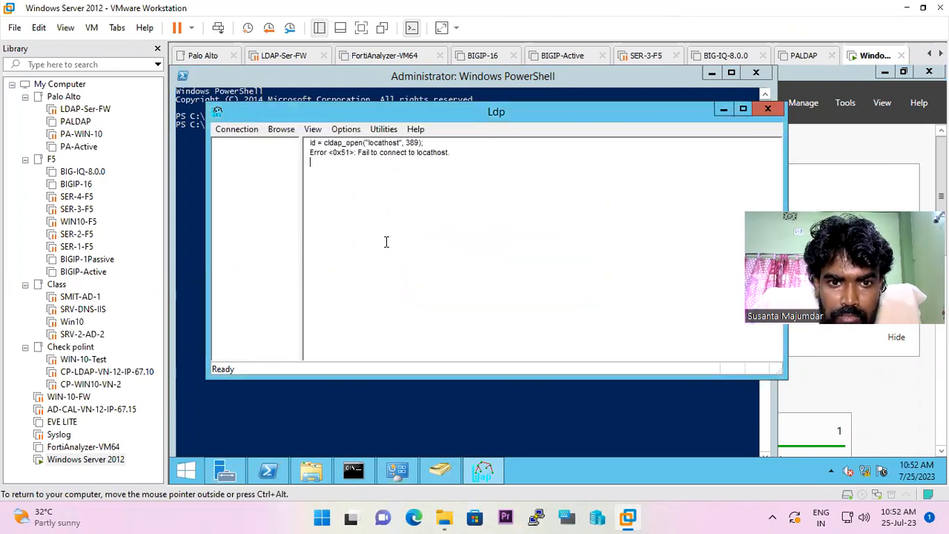
Reopen Ldp's Connect dialog and clear the Server field
left_click(237, 129)
left_click(249, 144)
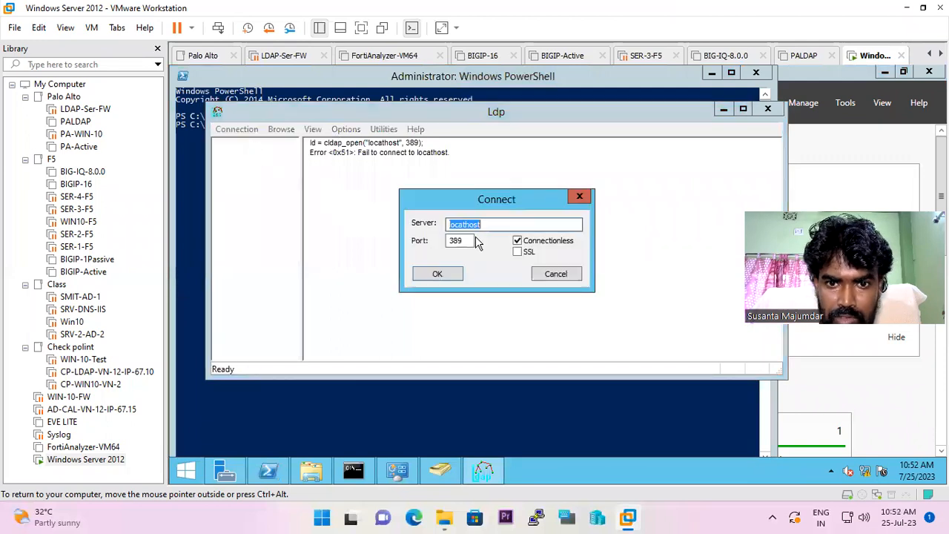
left_click(493, 226)
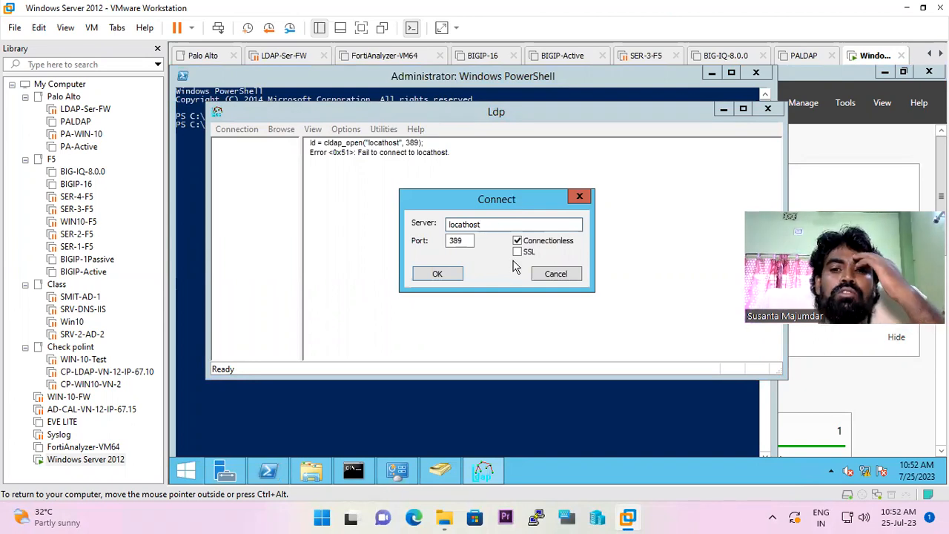
double_click(451, 225)
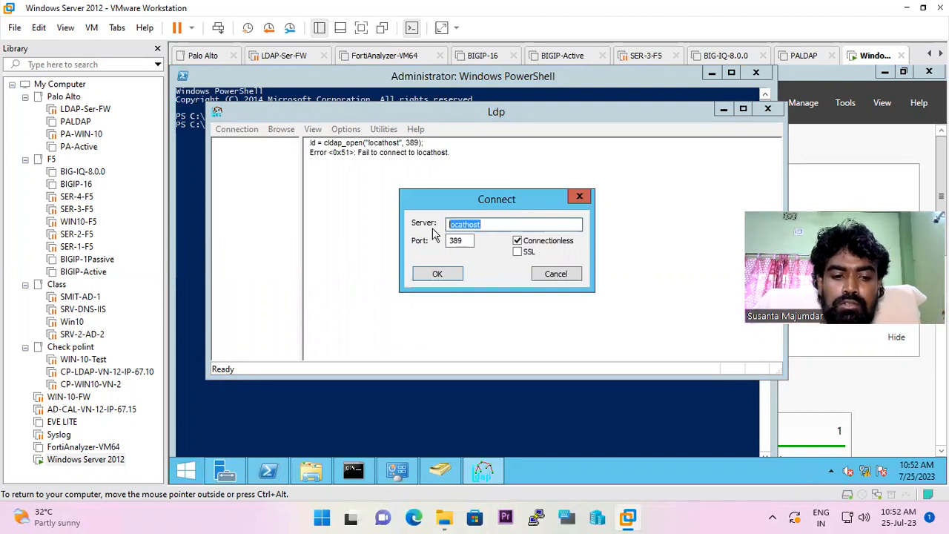
type("192")
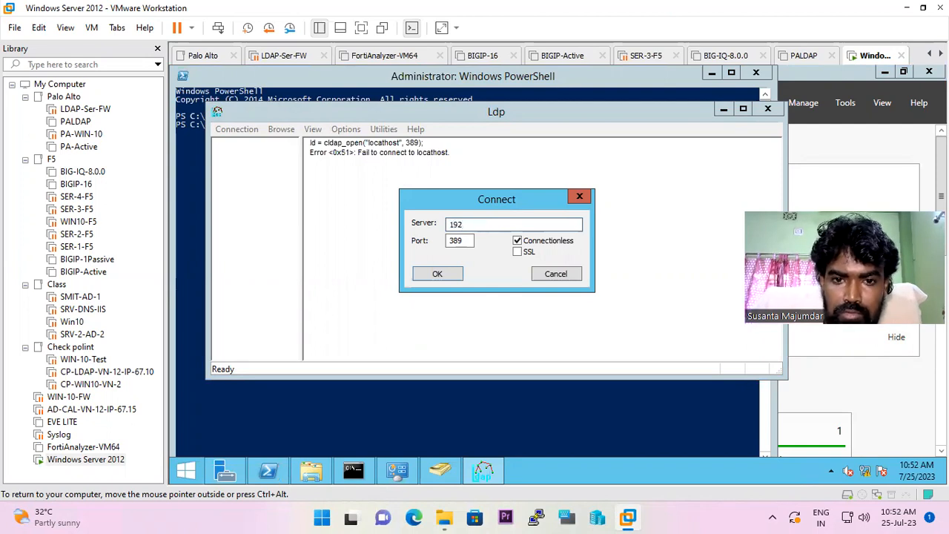
key("BackSpace")
key("BackSpace")
key("BackSpace")
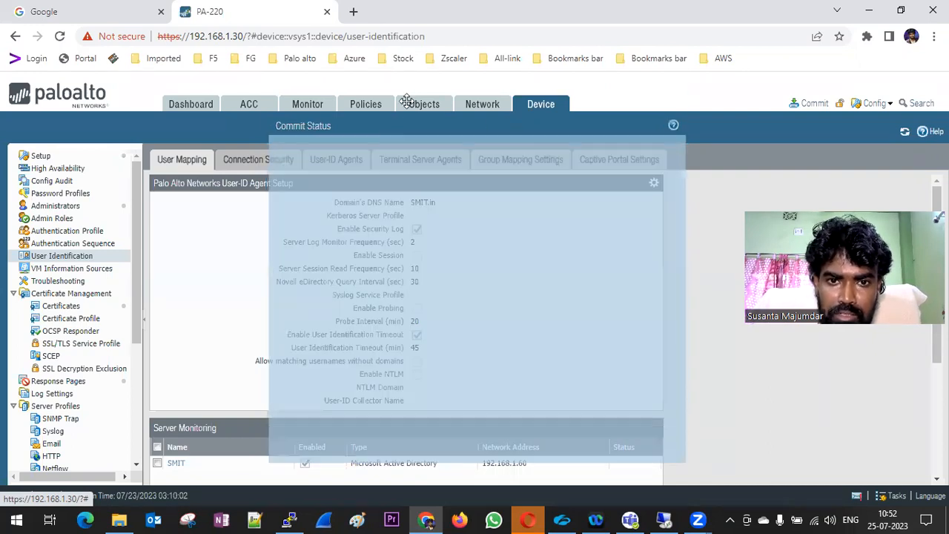
Close the successful commit, check that SMIT server monitoring shows Access denied, then return to the VM
left_click_drag(407, 101, 415, 83)
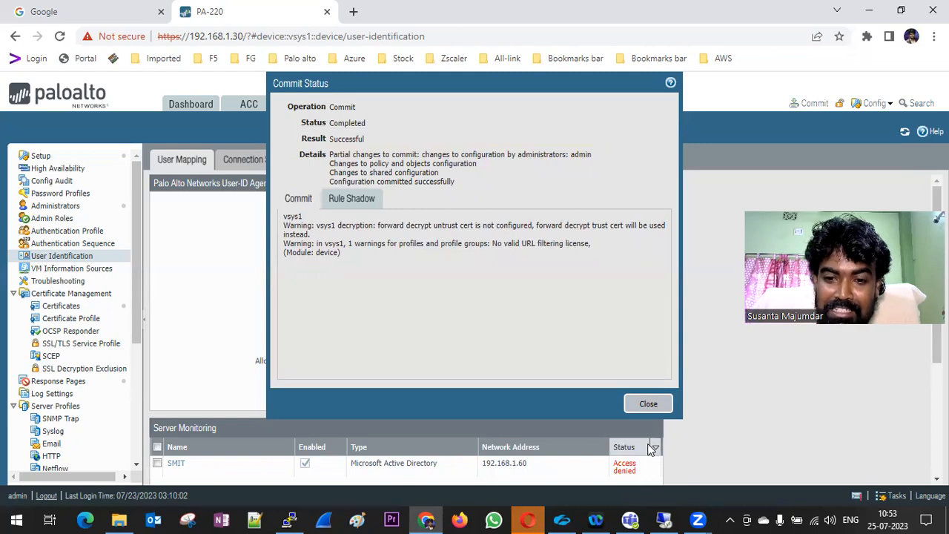
left_click(648, 404)
scroll(550, 363, "down", 3)
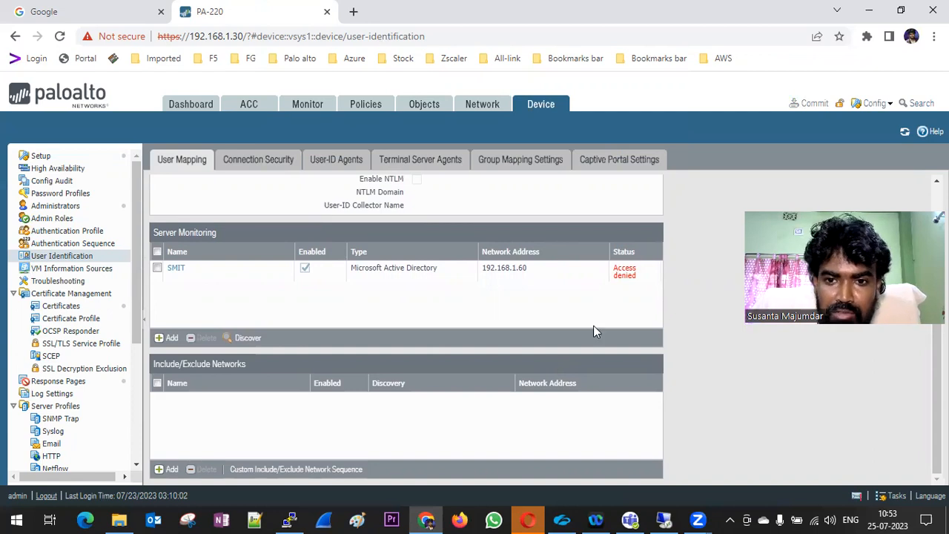
scroll(404, 310, "up", 3)
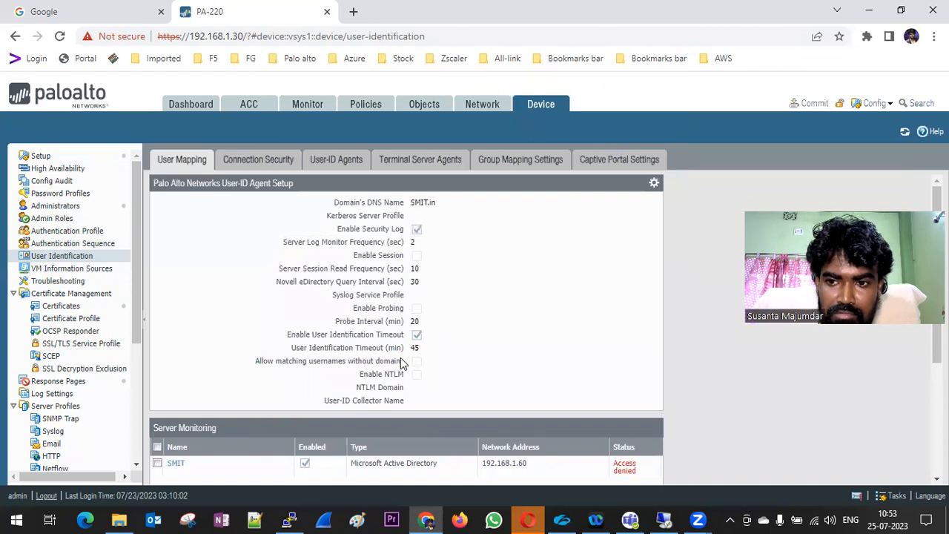
left_click(665, 519)
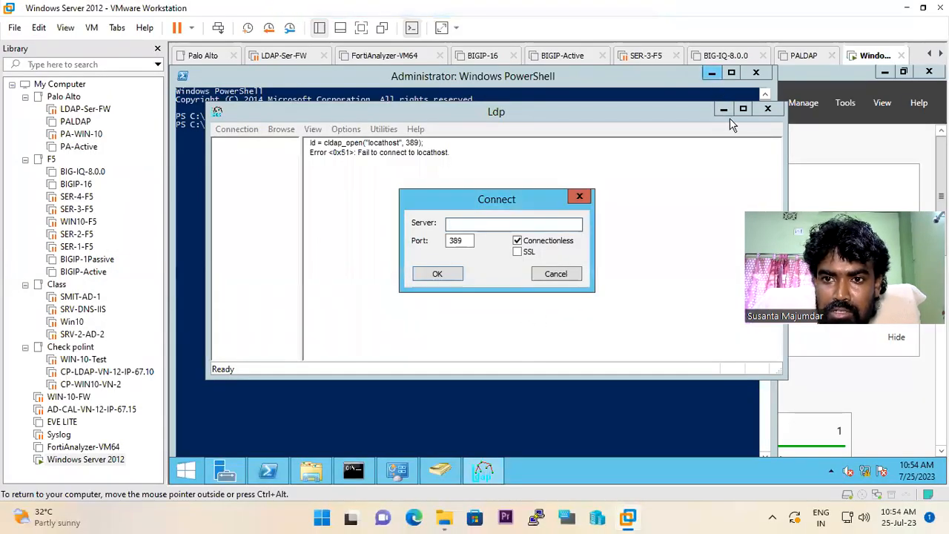
Cancel Ldp's Connect dialog, close Ldp, and minimize PowerShell, VMware and the remote session
left_click(583, 198)
left_click(771, 111)
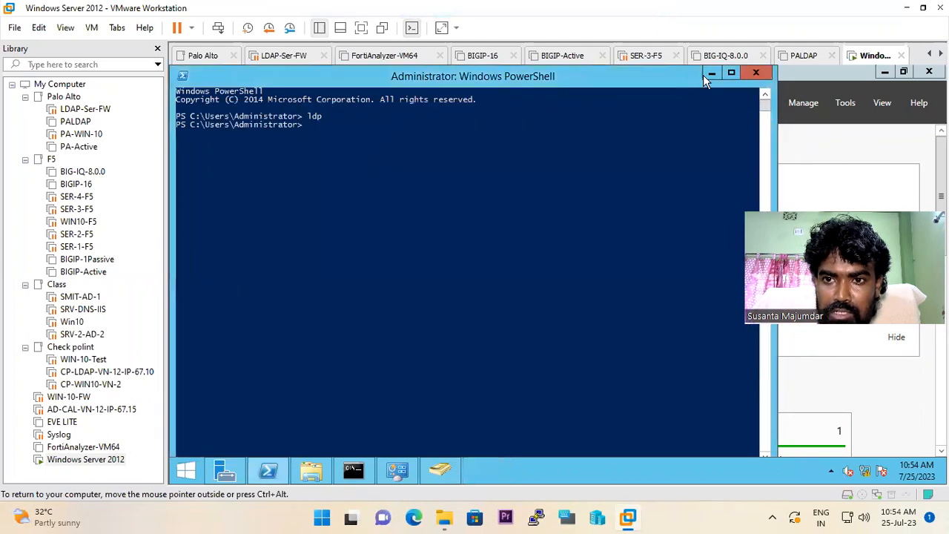
left_click(710, 75)
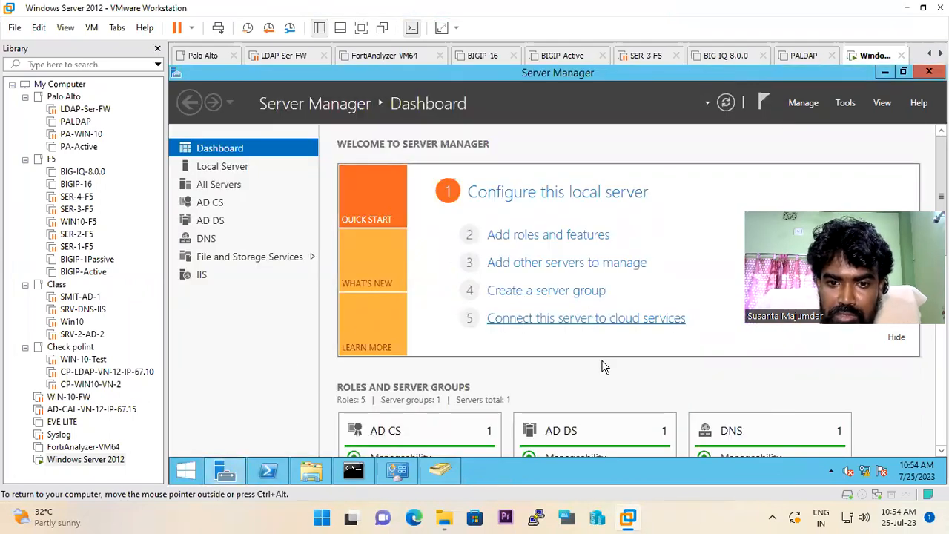
scroll(601, 381, "down", 3)
scroll(600, 389, "down", 2)
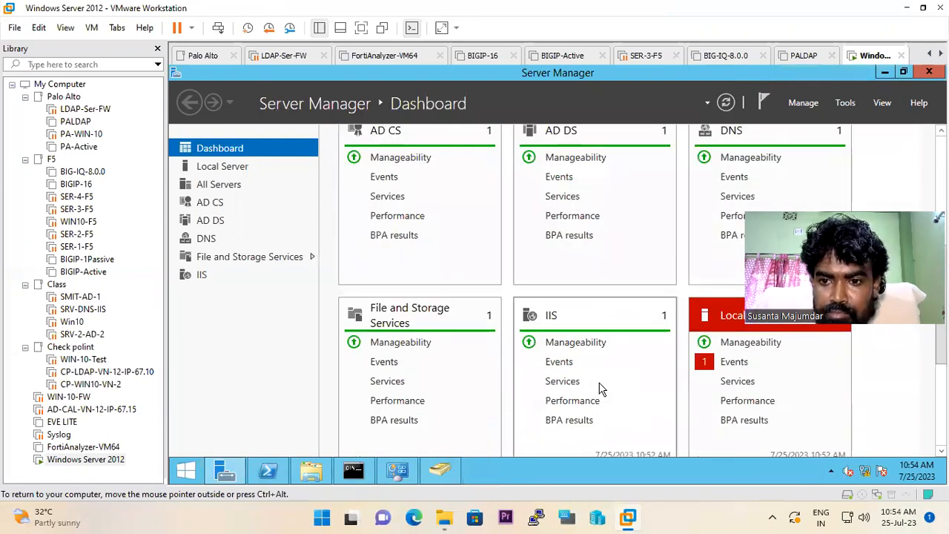
scroll(600, 389, "up", 5)
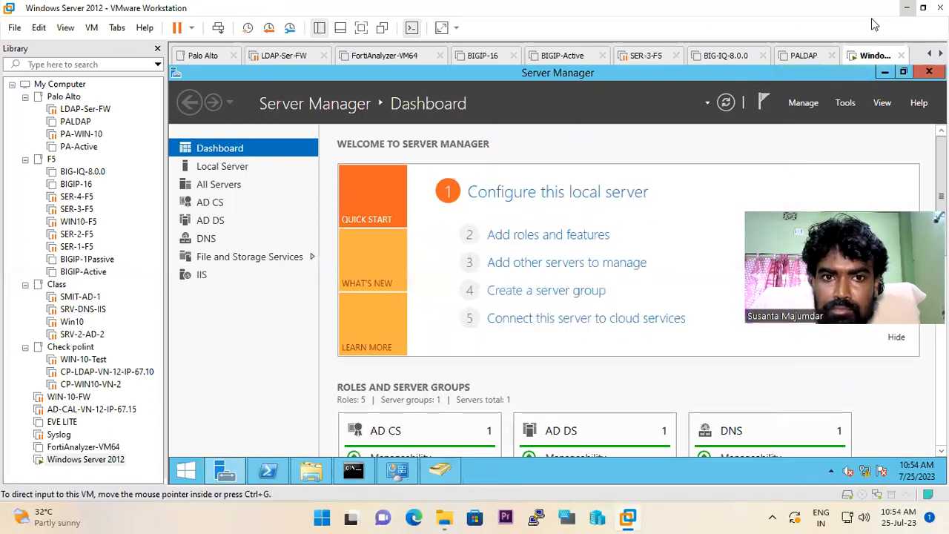
left_click(905, 7)
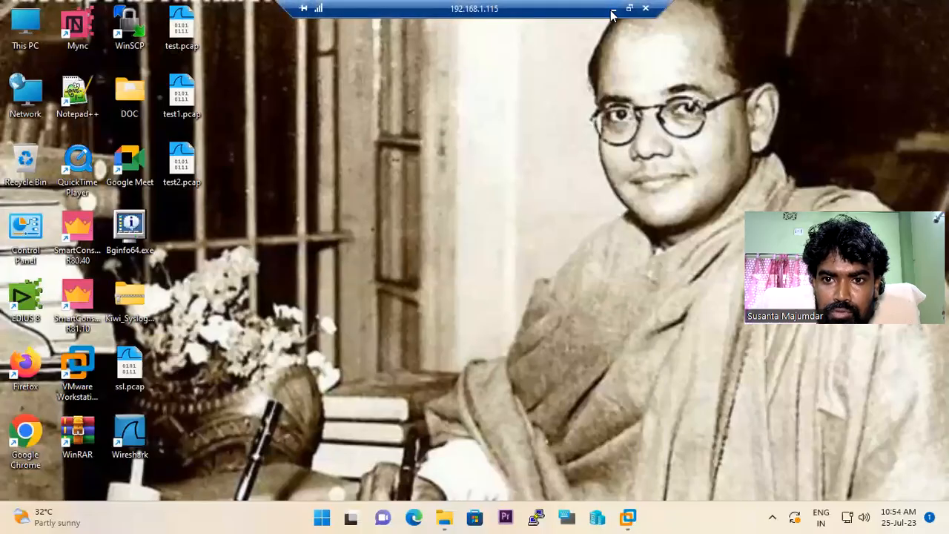
left_click(613, 9)
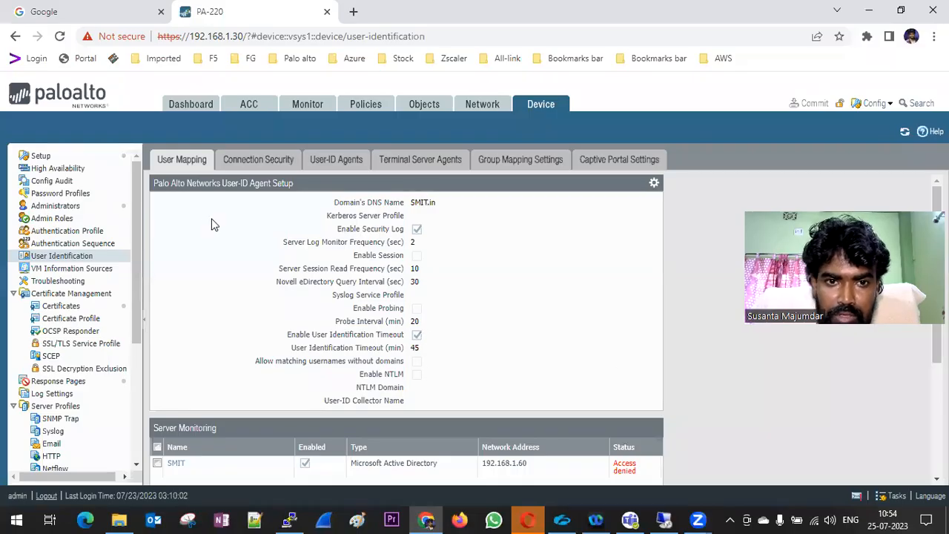
Reopen the SMIT monitored server entry (192.168.1.60) under Server Monitoring and save it unchanged
left_click(253, 159)
left_click(171, 166)
left_click(247, 163)
left_click(191, 158)
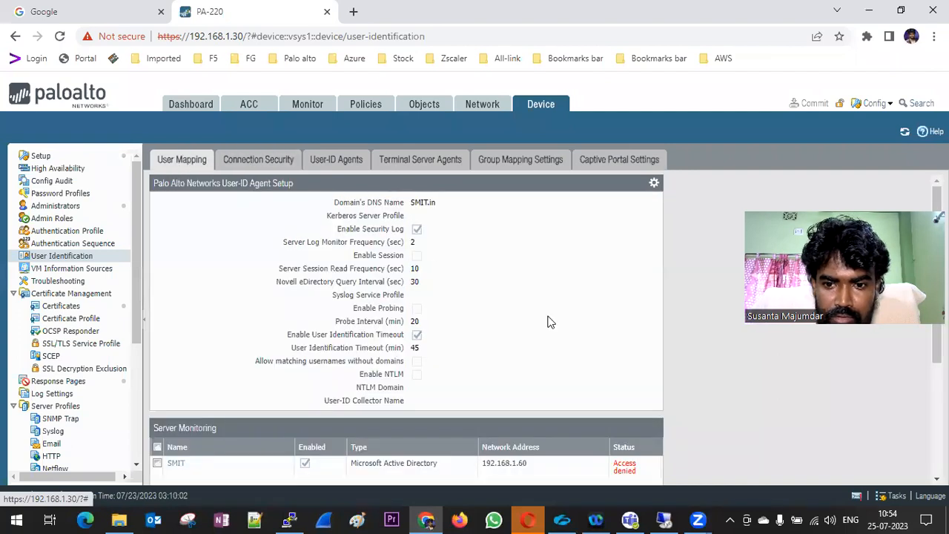
scroll(546, 322, "down", 3)
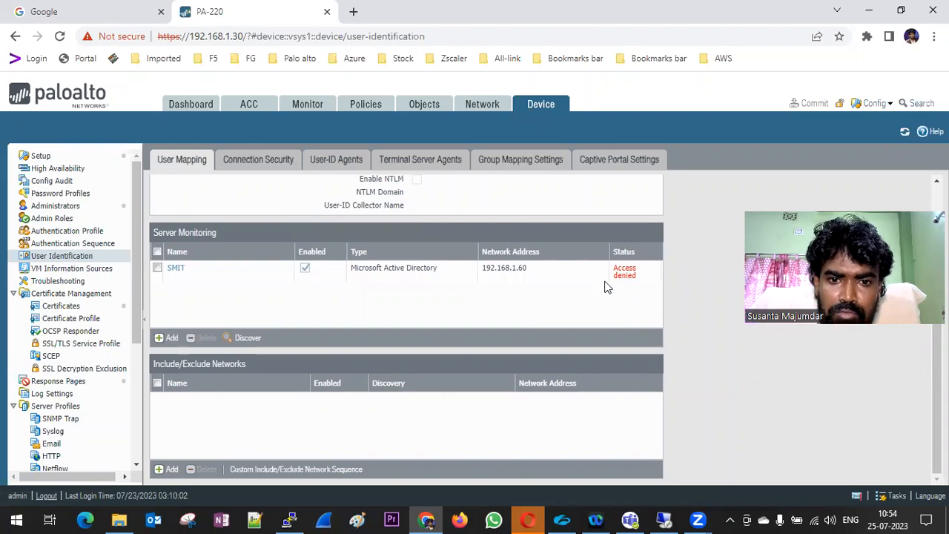
left_click(175, 274)
left_click(176, 270)
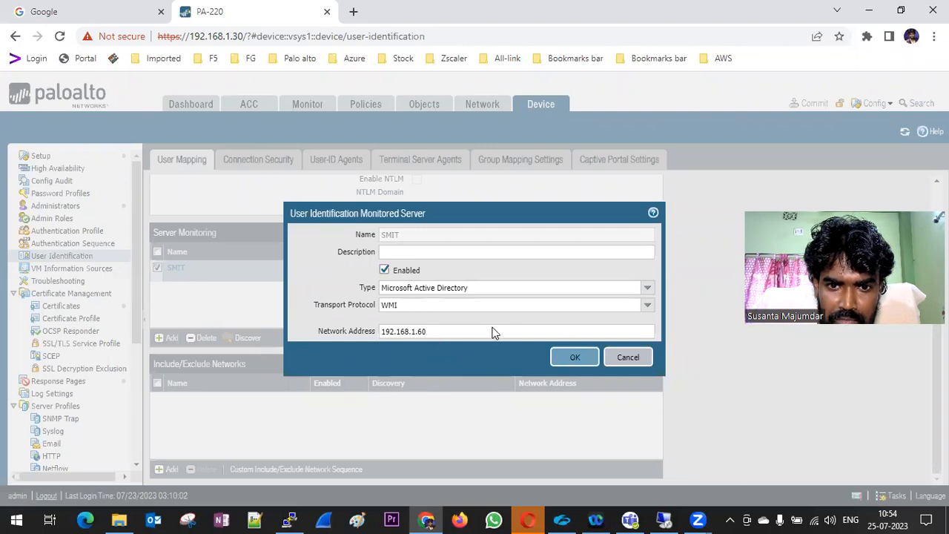
left_click(573, 357)
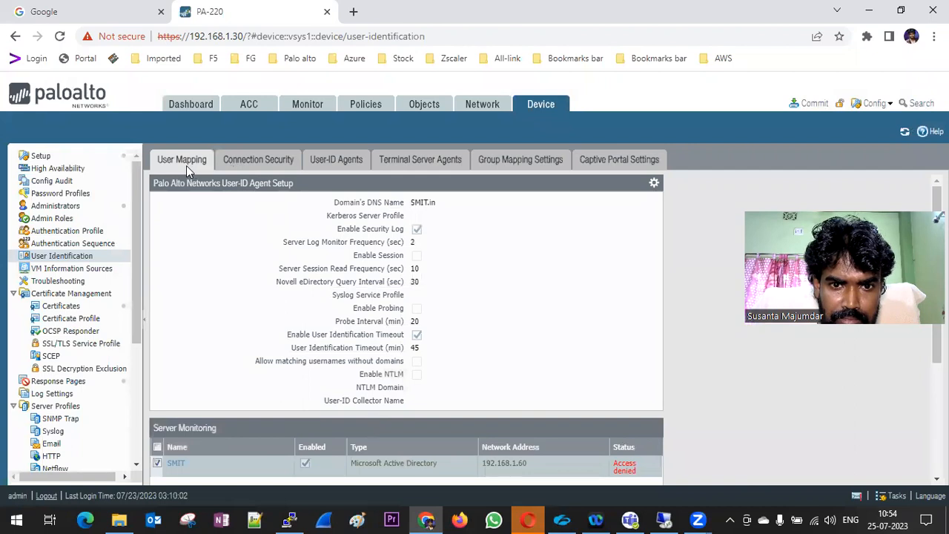
left_click(654, 182)
Re-save the User-ID agent setup with its SMIT\administrator account and commit the changes to the firewall
left_click(467, 263)
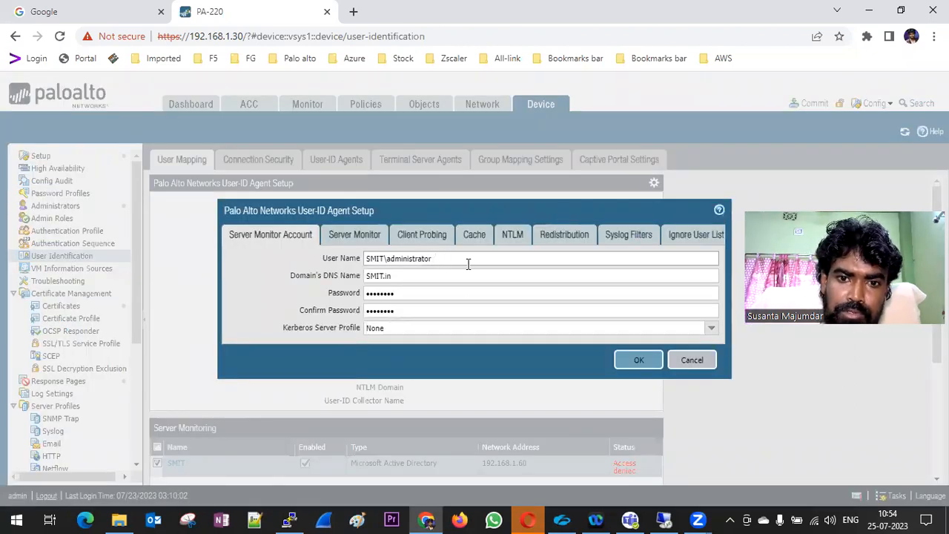
left_click(622, 356)
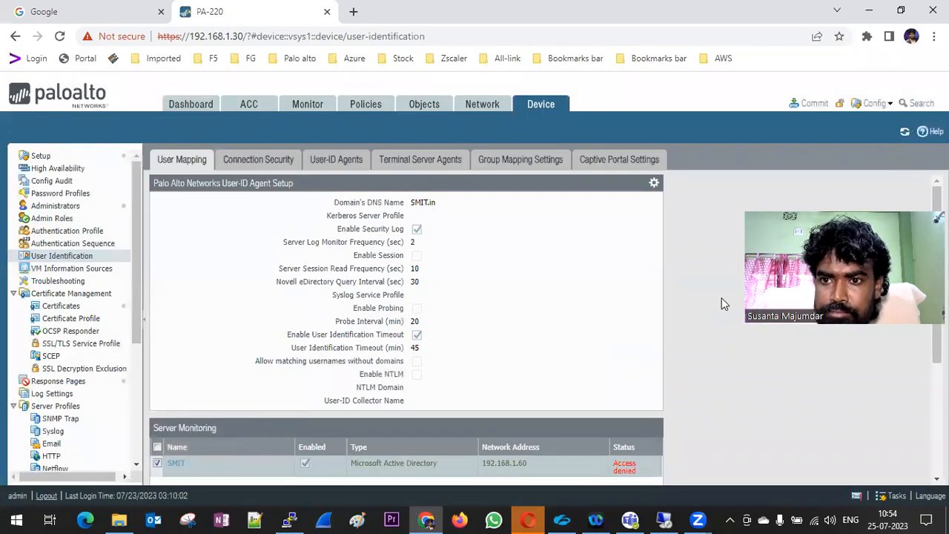
left_click(811, 103)
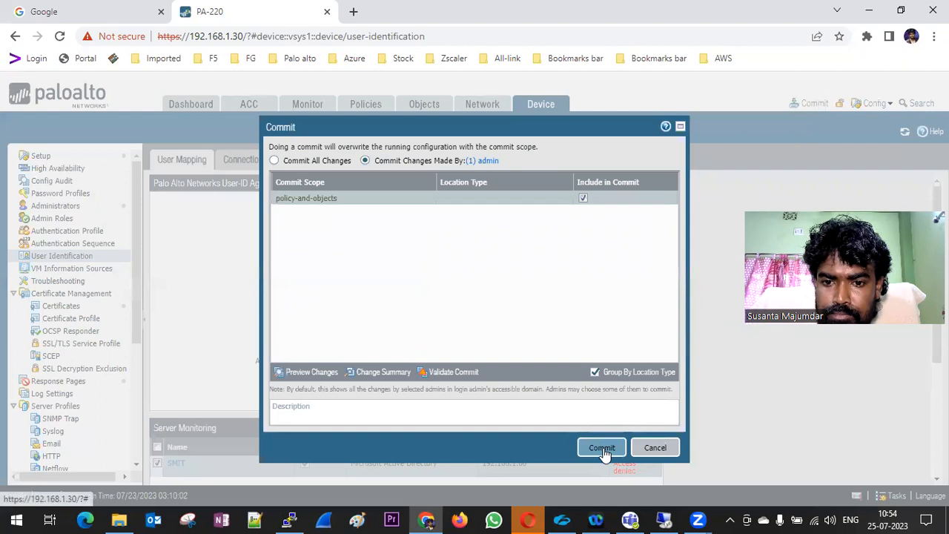
left_click(602, 447)
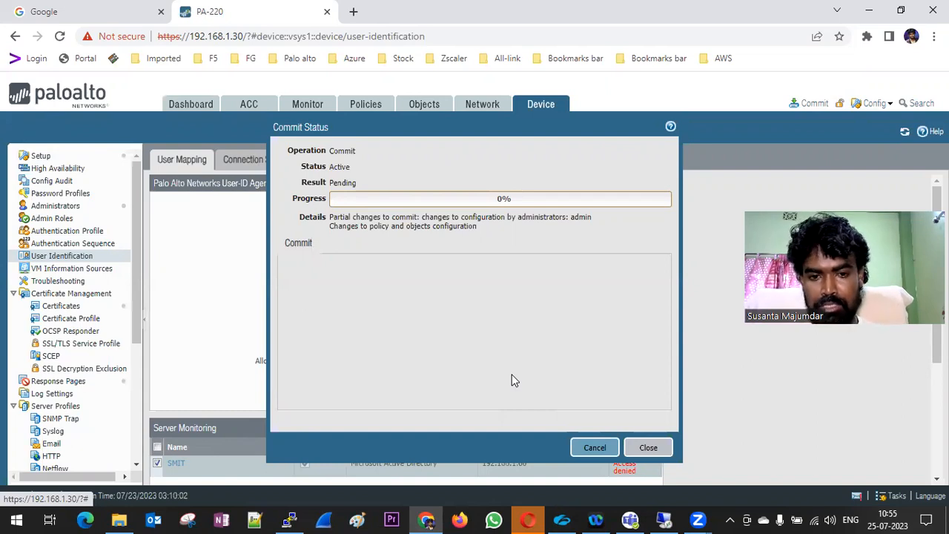
left_click(649, 447)
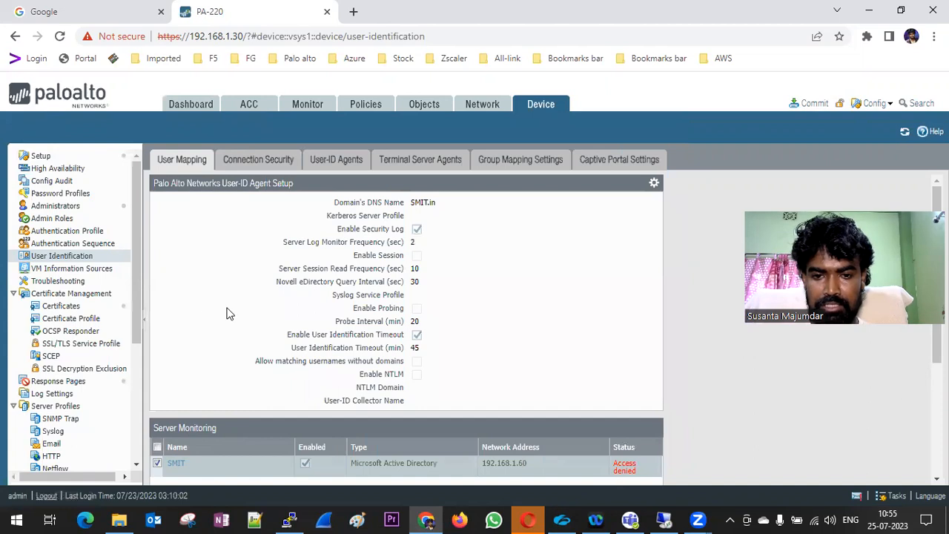
left_click(75, 232)
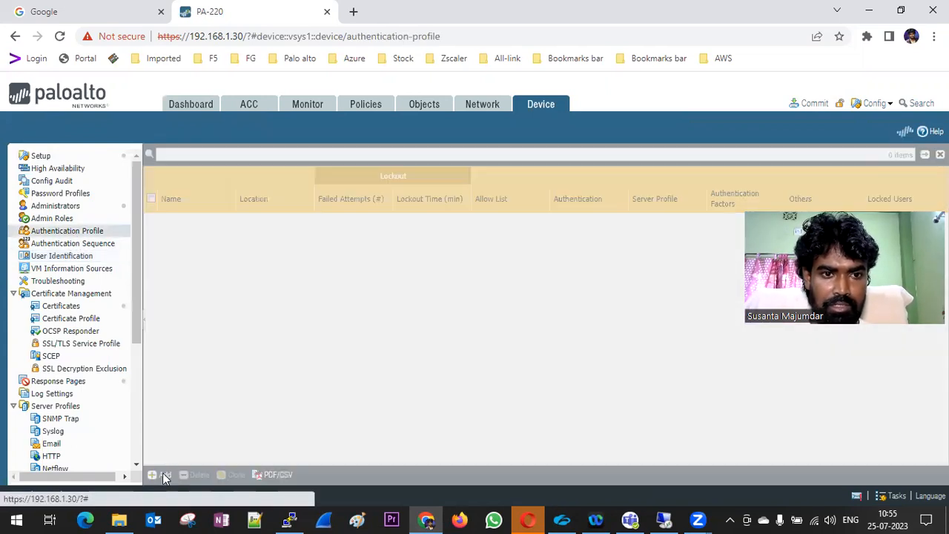
Draft authentication profile MYLDAP-Auth_Profile with type LDAP and server profile MY_PALDAP
left_click(162, 474)
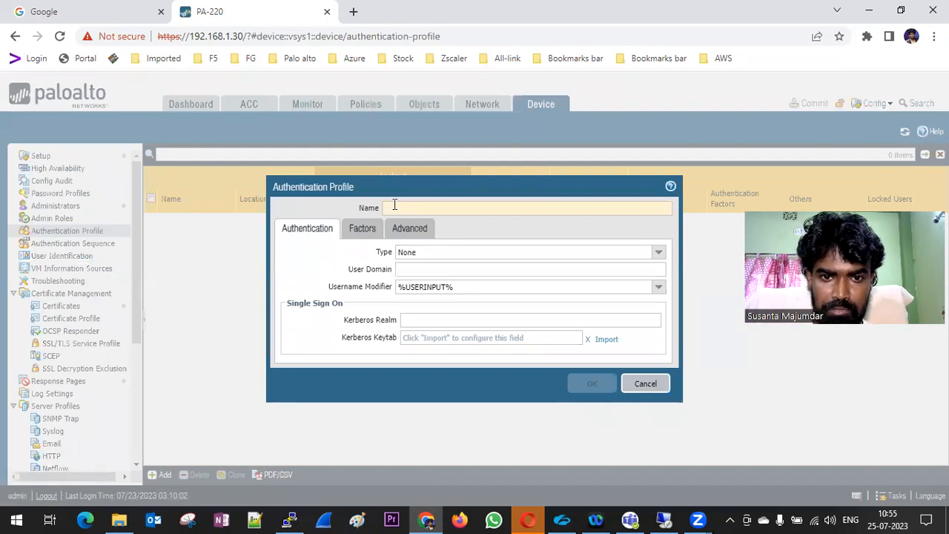
type("My-LDAP-")
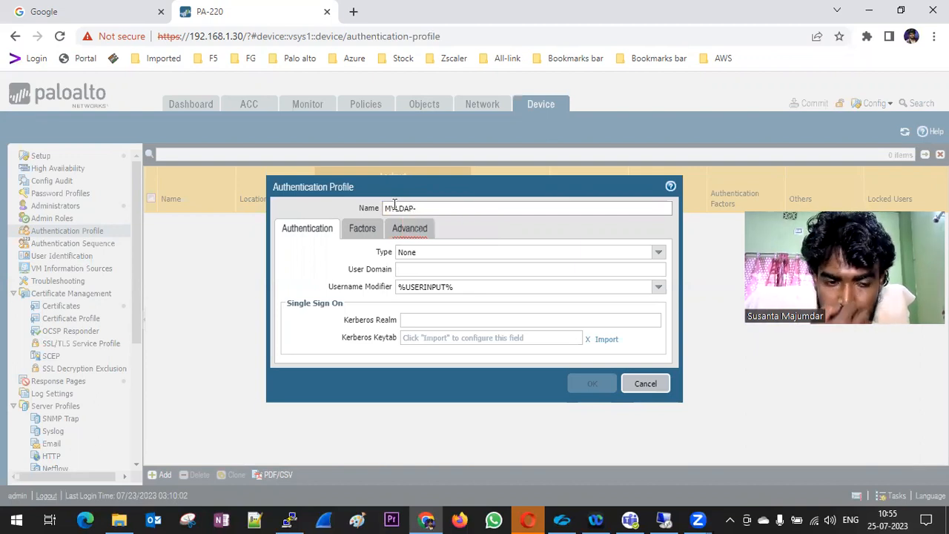
type("uth")
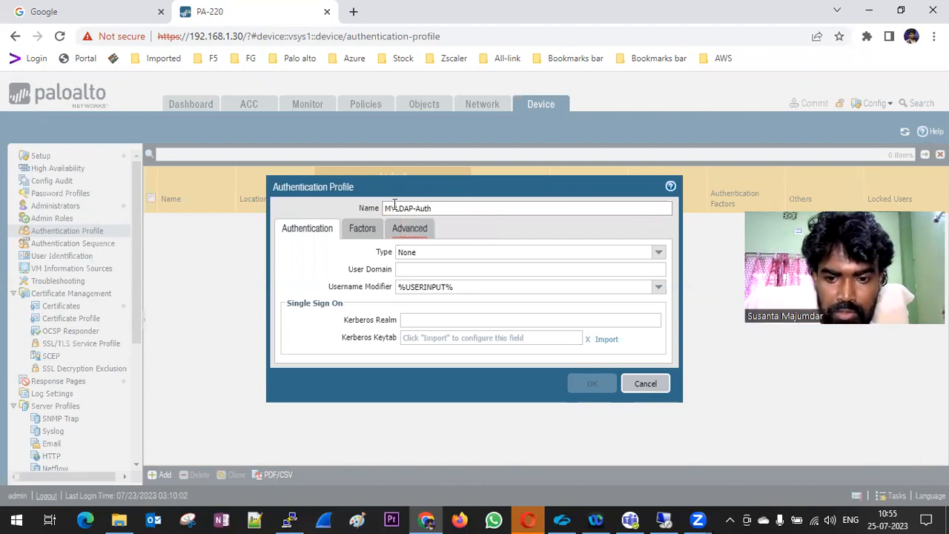
type("_Profile")
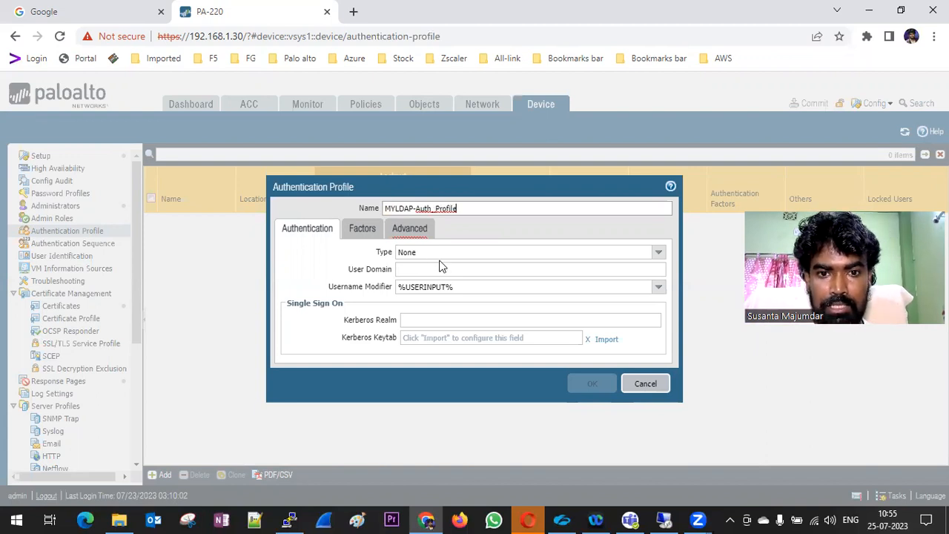
left_click(657, 253)
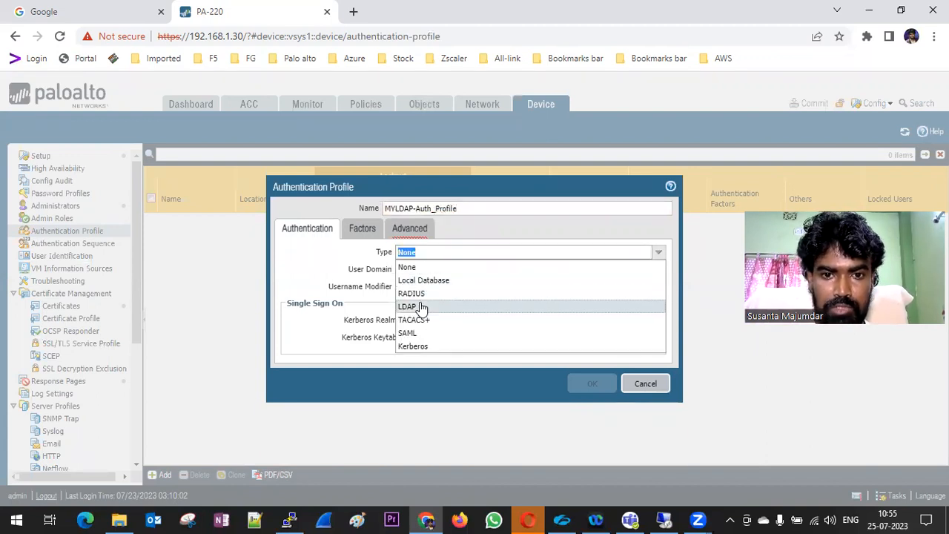
left_click(419, 306)
left_click(657, 269)
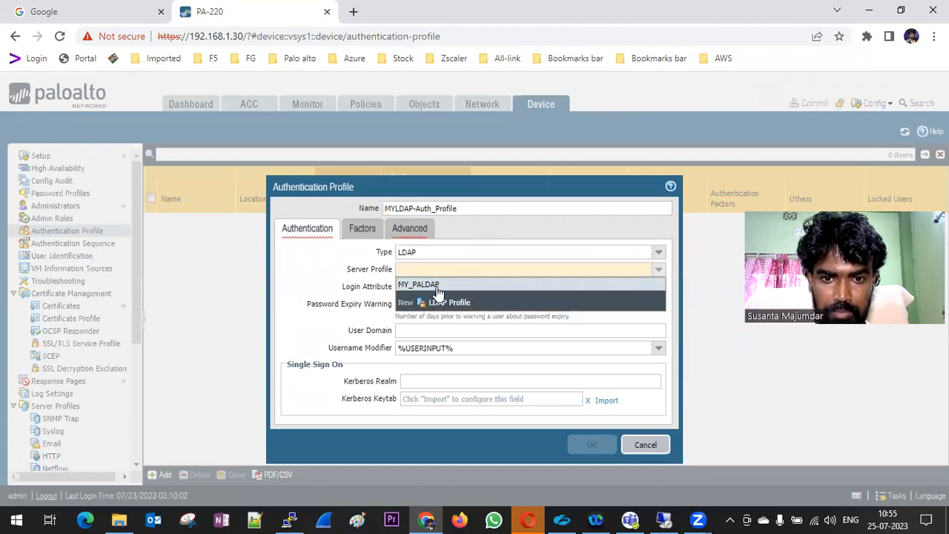
left_click(437, 286)
left_click(438, 287)
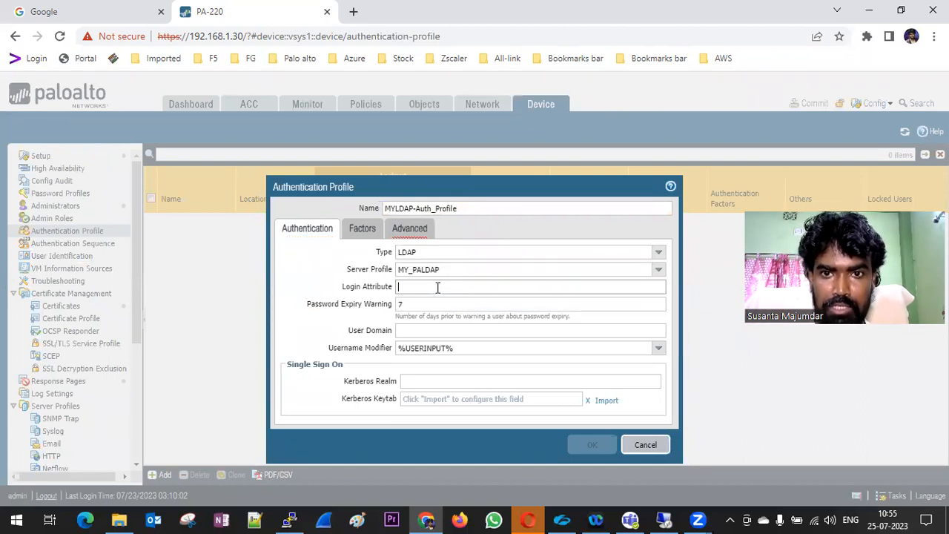
left_click(351, 13)
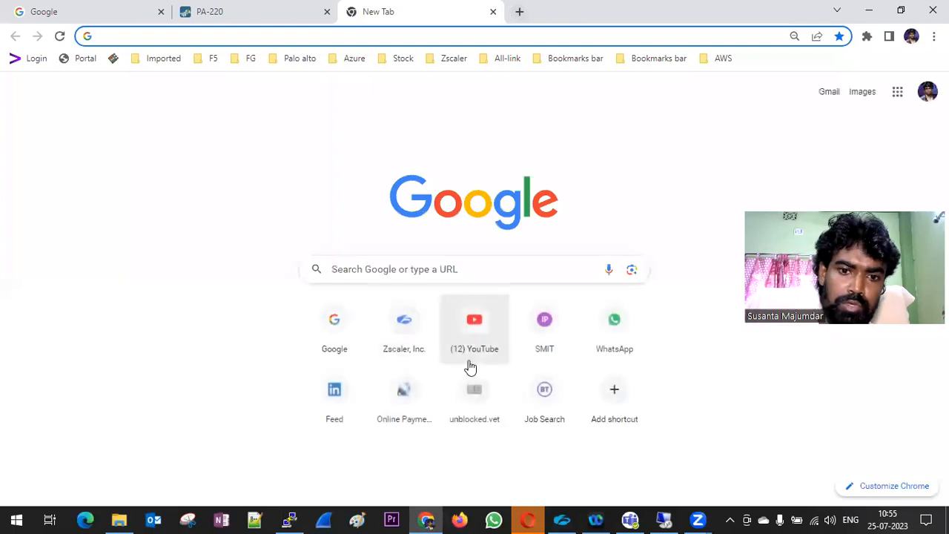
Google 'palo alto ldap logging attributes' and open the Configure LDAP Authentication doc in a new tab
left_click(335, 335)
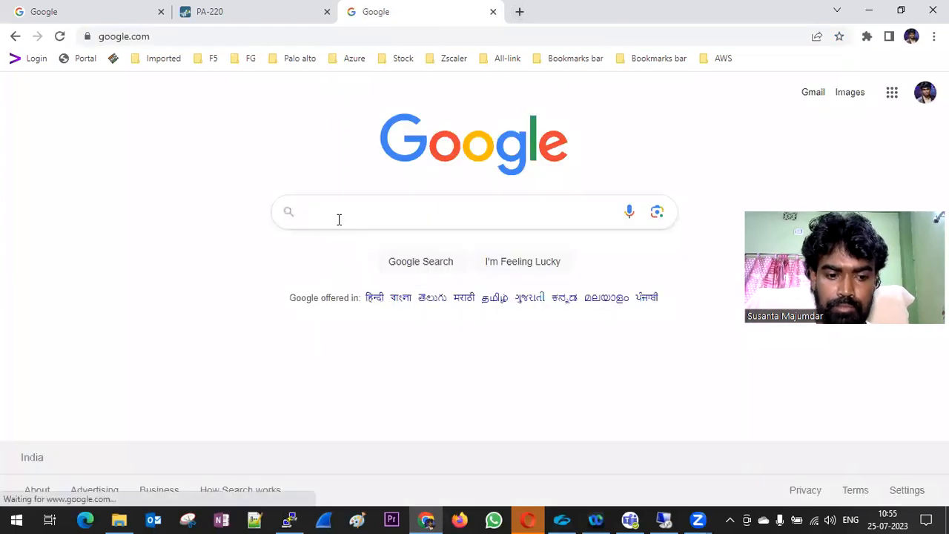
type("palo alto l")
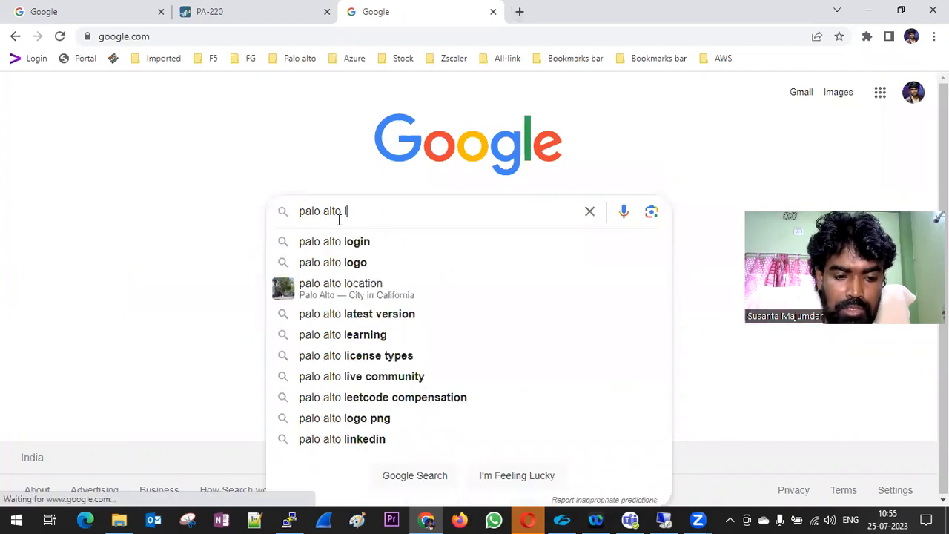
type("da lo")
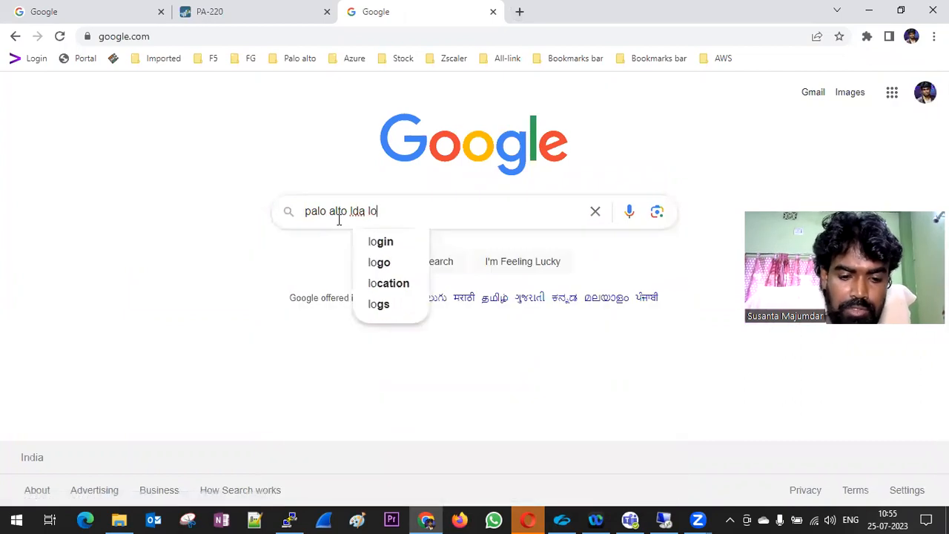
type("ggin at")
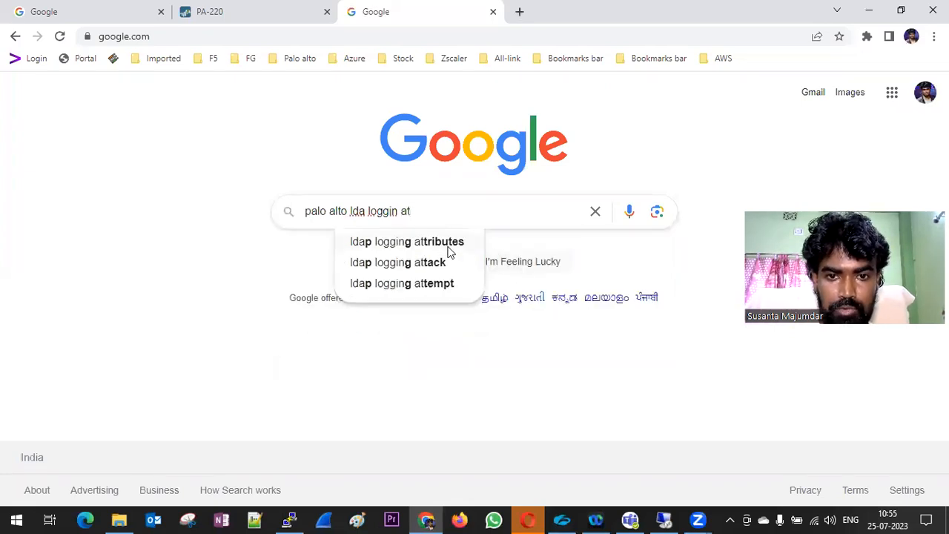
left_click(447, 250)
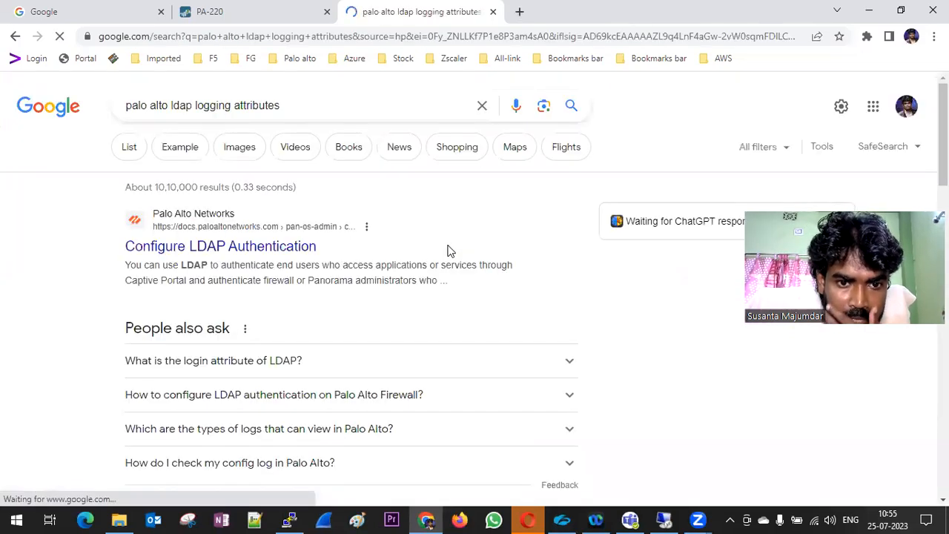
right_click(273, 255)
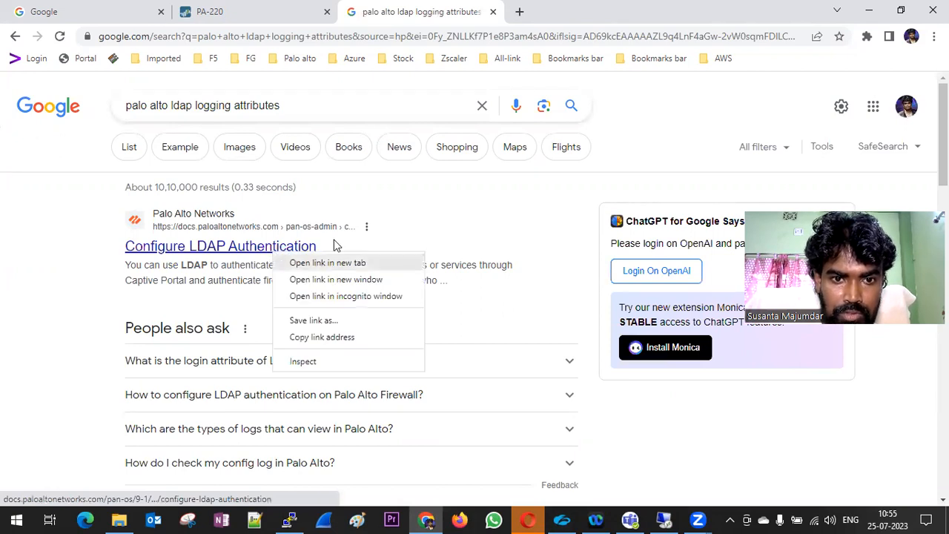
left_click(318, 263)
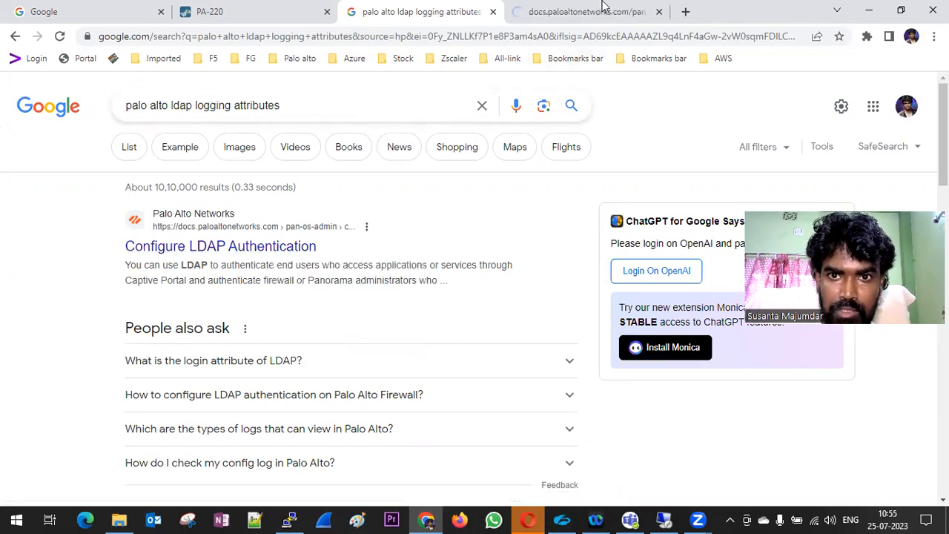
Read through the LDAP guide, dismissing its survey popup, then return to the Google results
left_click(571, 14)
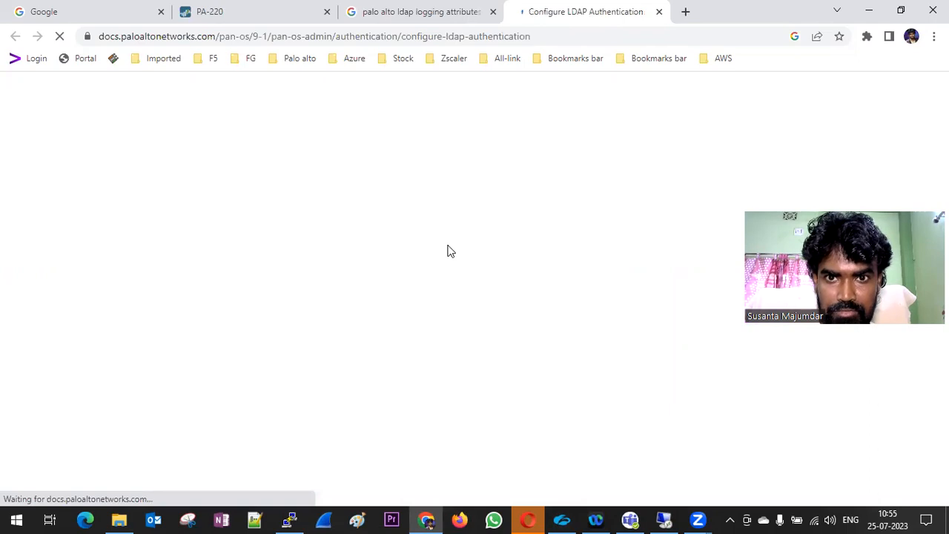
scroll(447, 251, "down", 8)
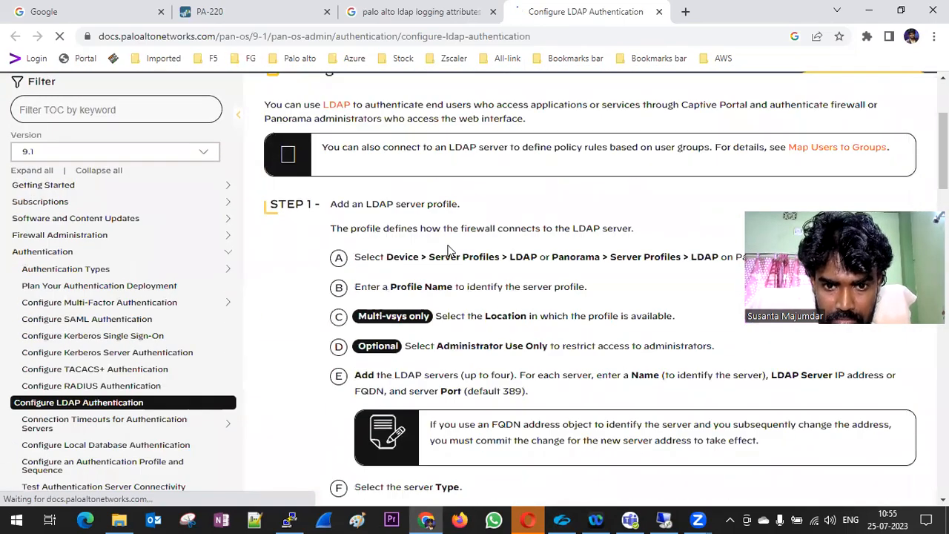
scroll(447, 251, "down", 4)
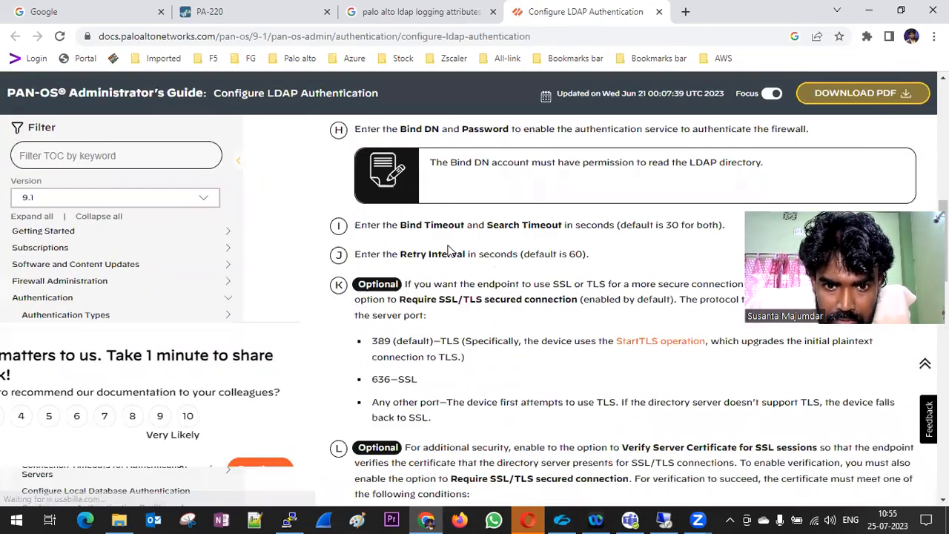
left_click(429, 340)
scroll(547, 310, "down", 3)
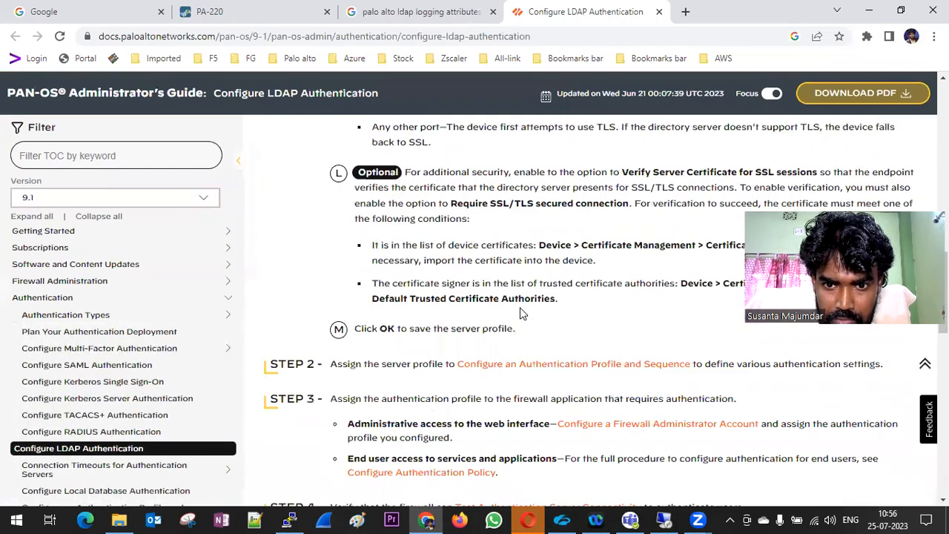
scroll(547, 310, "down", 3)
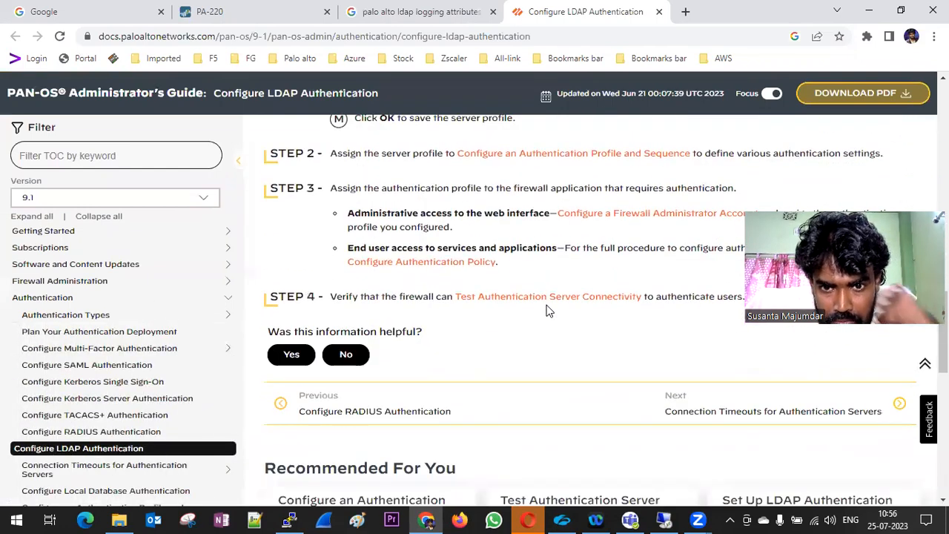
scroll(491, 287, "down", 4)
scroll(492, 286, "up", 8)
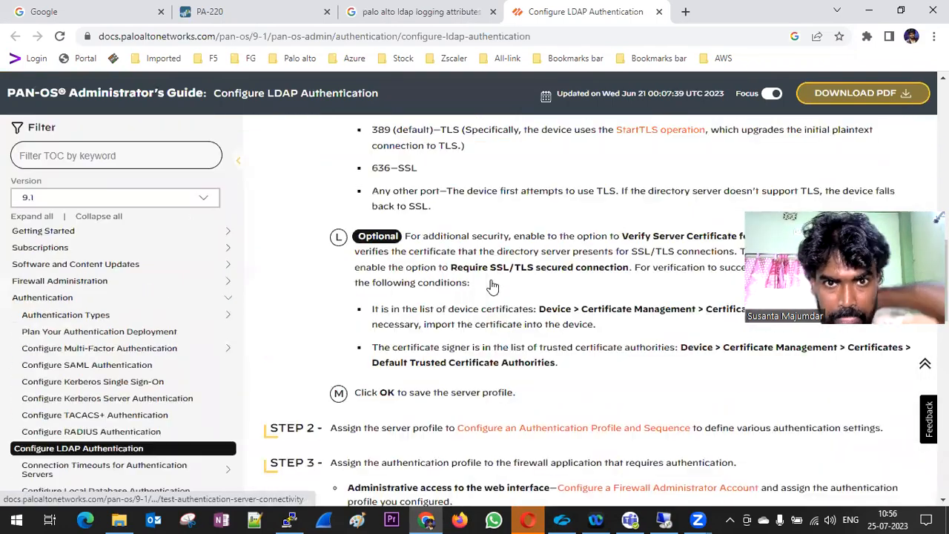
scroll(491, 286, "up", 10)
left_click(421, 11)
left_click(300, 104)
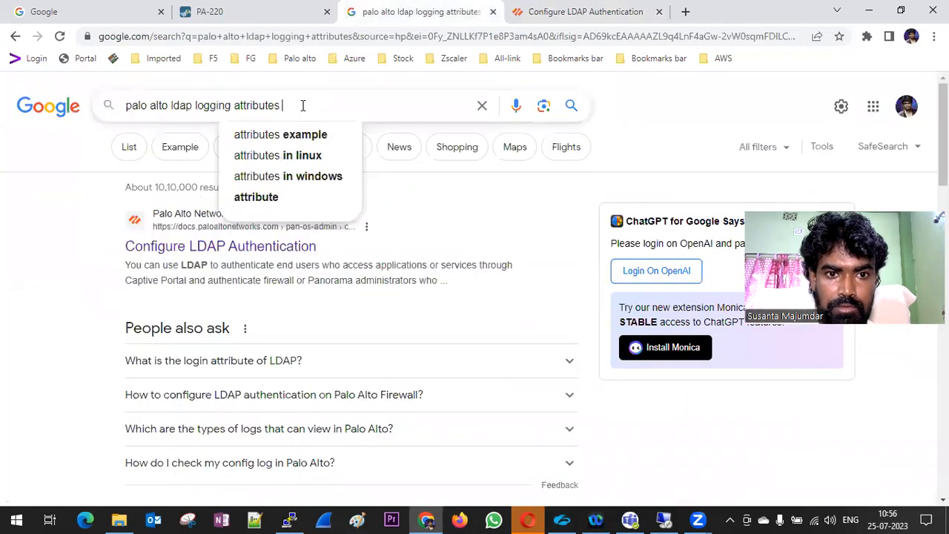
Refine the search to 'palo alto ldap logging attributes example samaccountname'
left_click(333, 137)
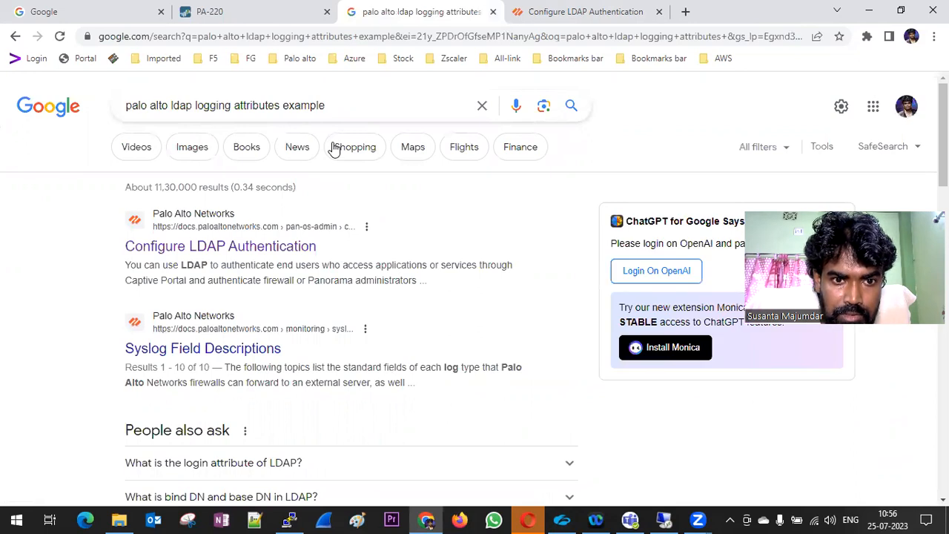
left_click(347, 105)
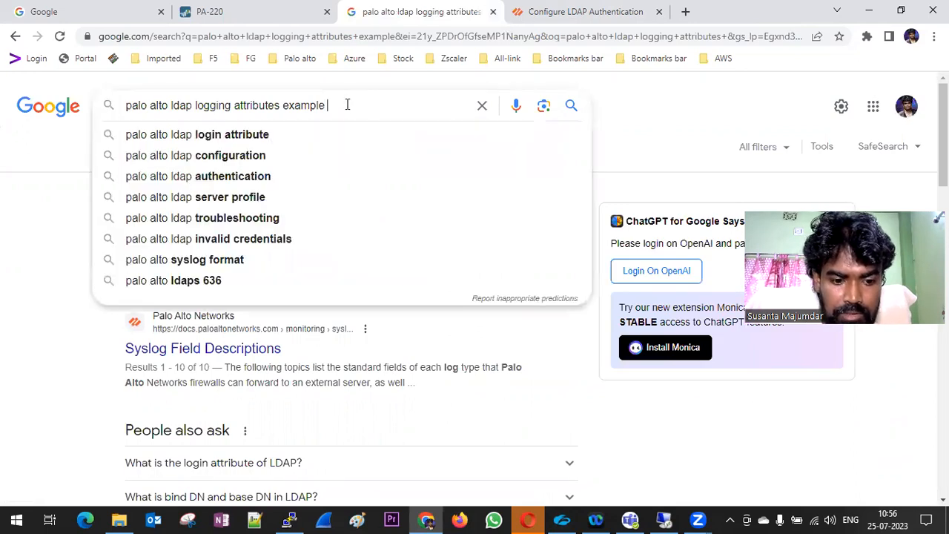
type("s")
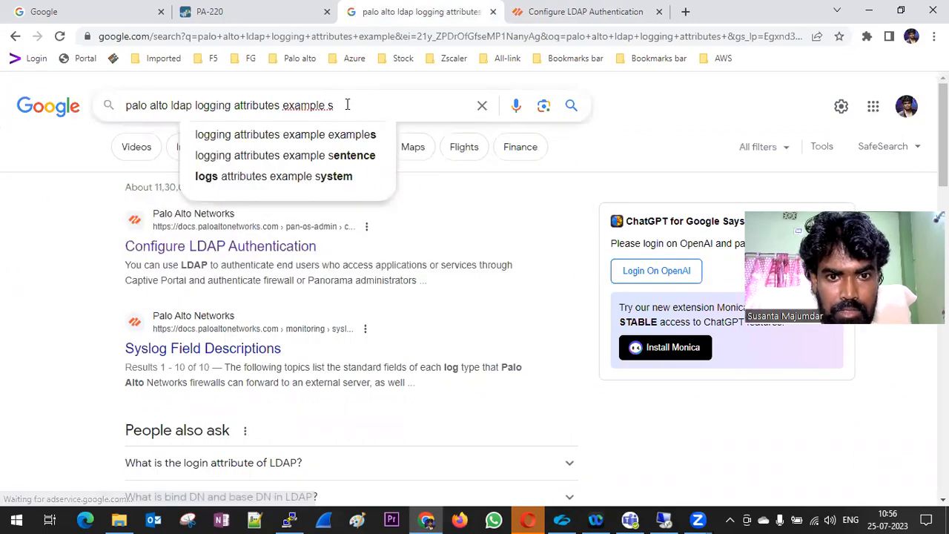
type("AM")
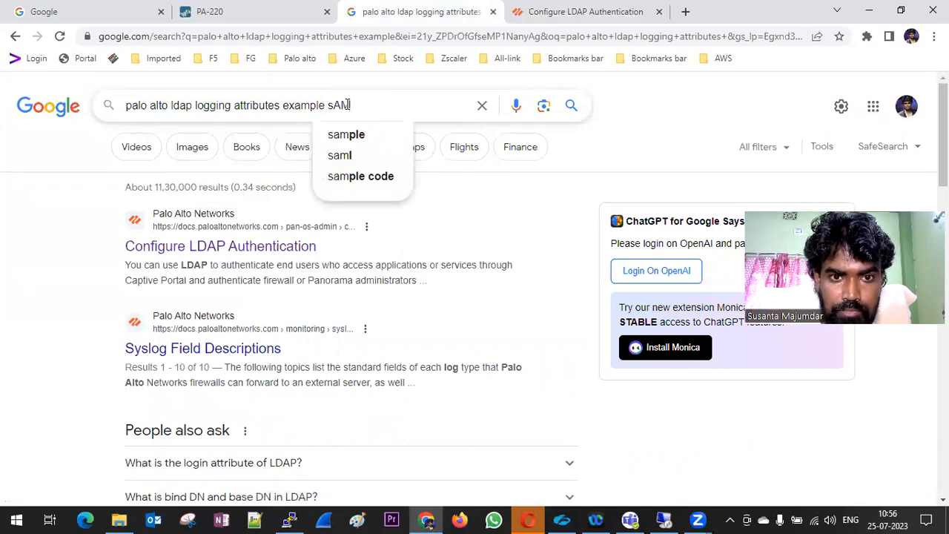
type("A")
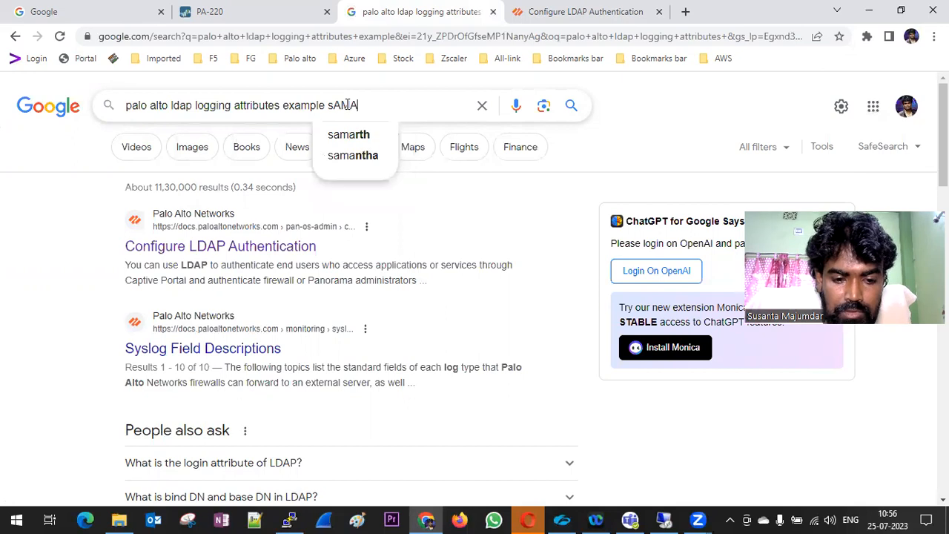
type("ccount")
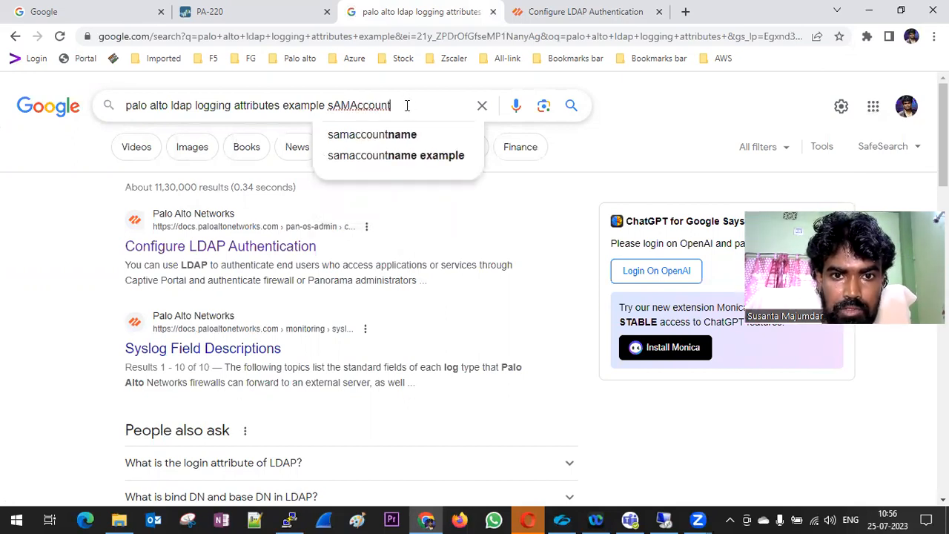
left_click(402, 135)
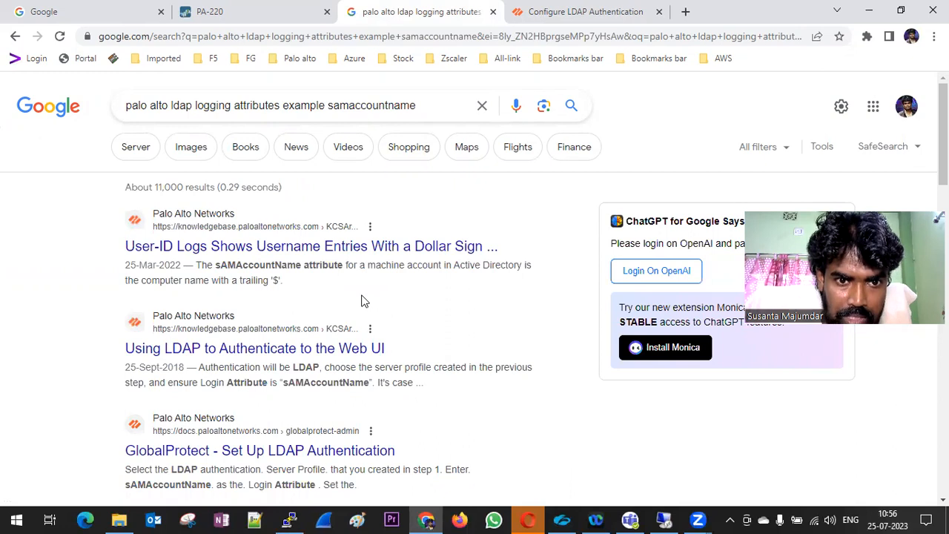
Open the User-ID dollar-sign username article in a new tab, read it, and select sAMAccountName
right_click(275, 249)
left_click(331, 260)
left_click(647, 16)
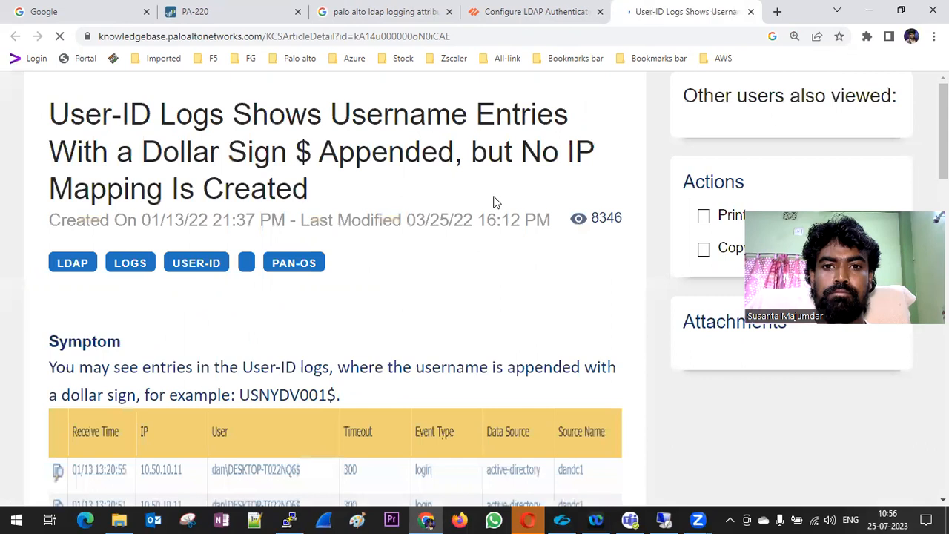
scroll(495, 202, "down", 10)
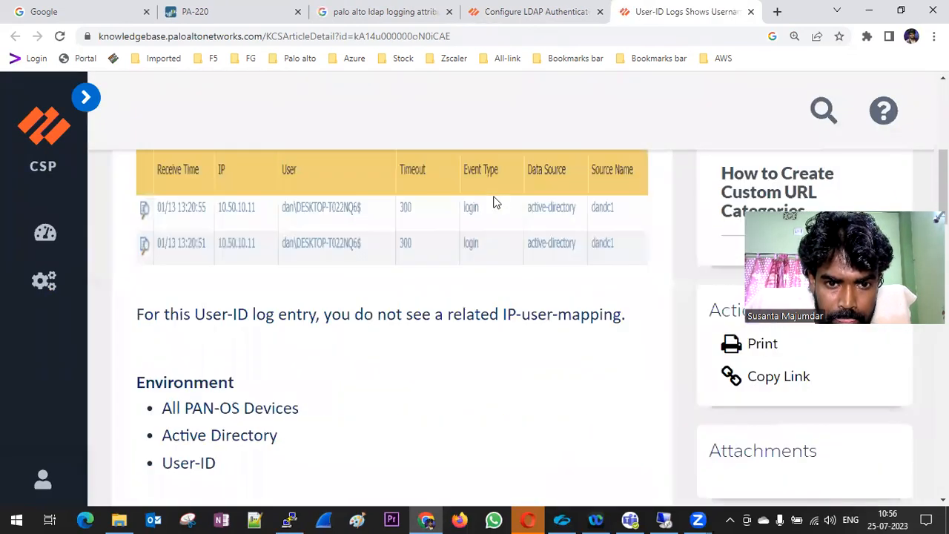
scroll(495, 201, "down", 9)
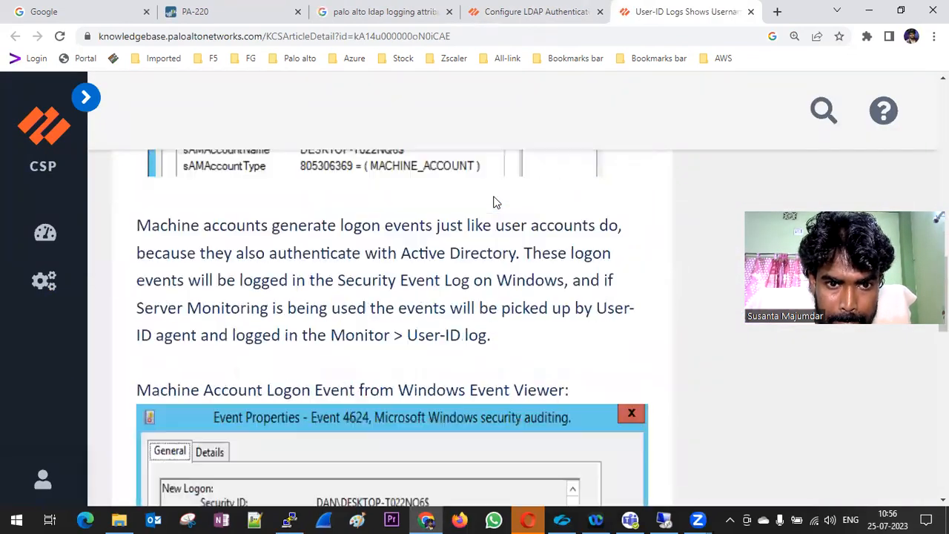
scroll(495, 202, "down", 8)
scroll(495, 201, "up", 10)
scroll(495, 201, "up", 5)
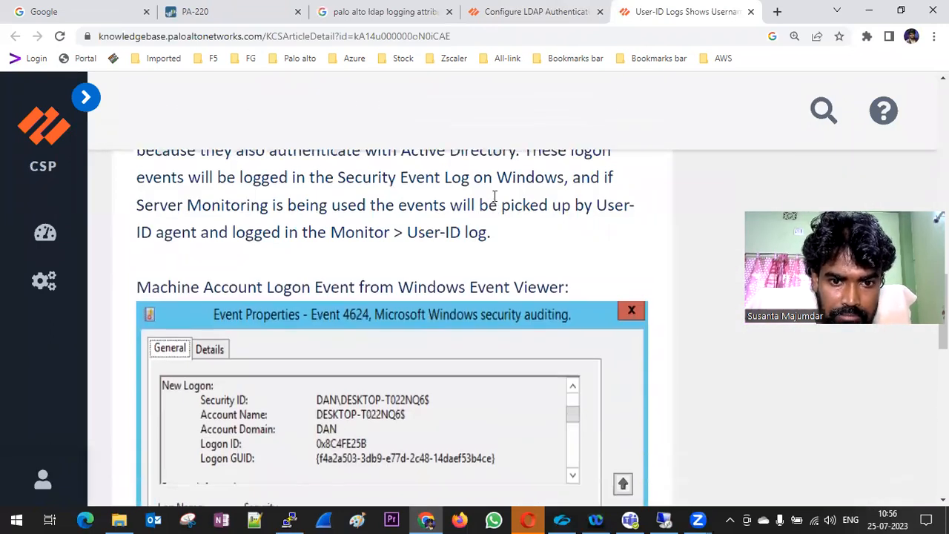
scroll(495, 202, "up", 8)
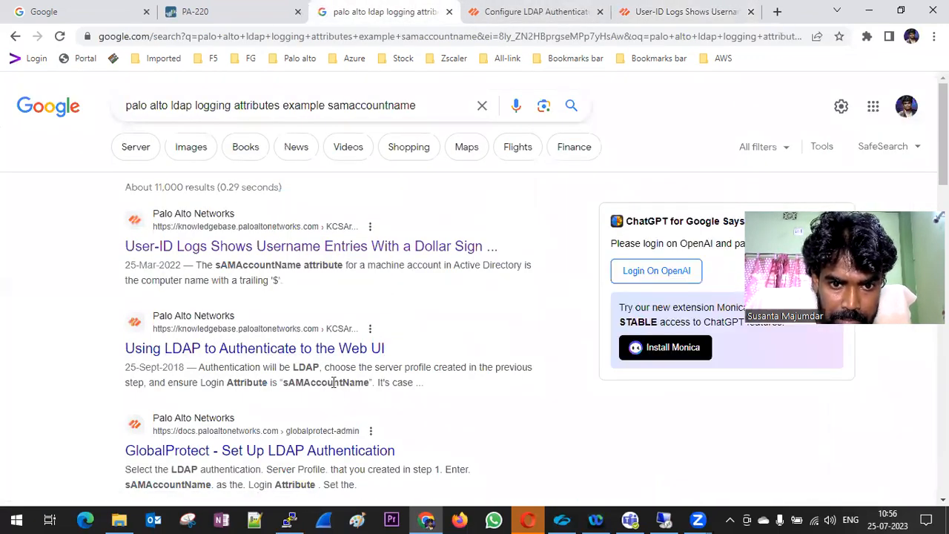
double_click(331, 381)
key("ctrl+c")
In the PA-220 profile, paste sAMAccountName as Login Attribute and enter SMIT.in as User Domain
left_click(230, 15)
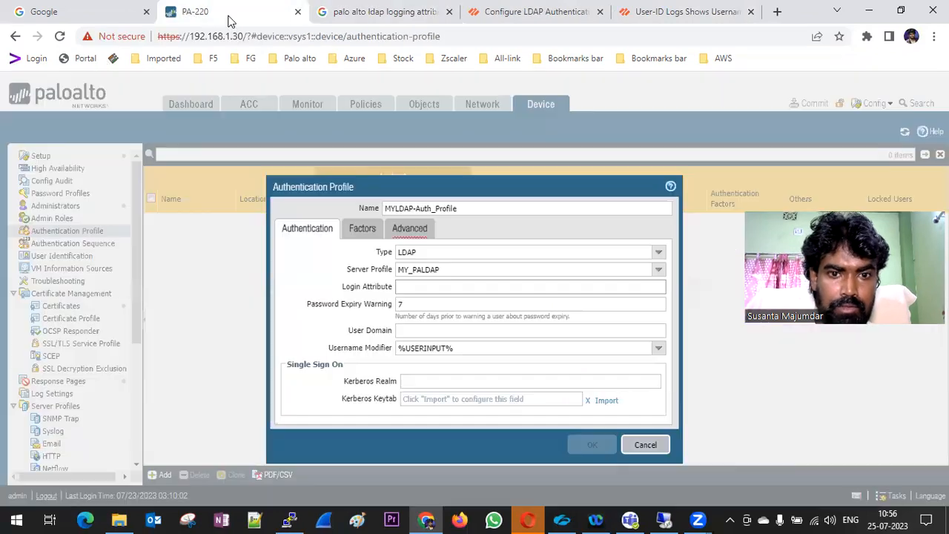
key("ctrl+v")
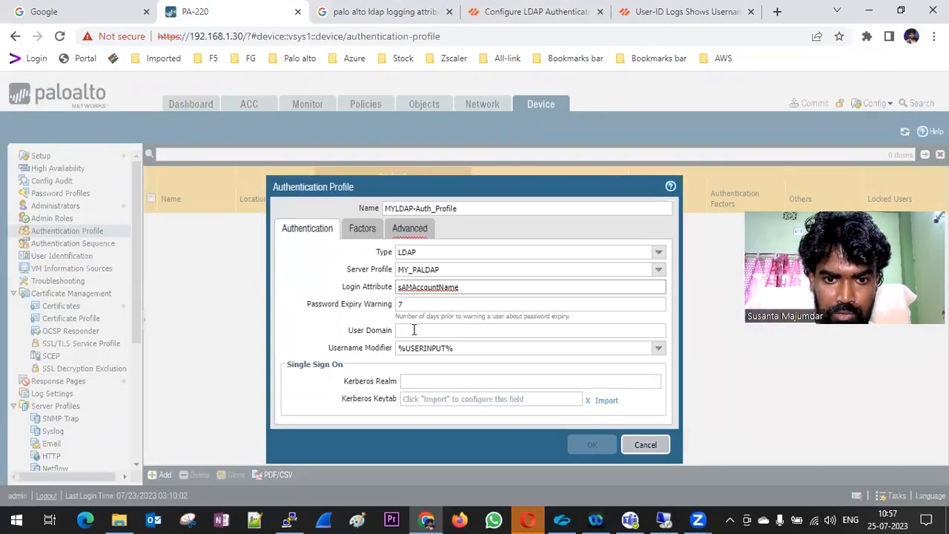
left_click(422, 330)
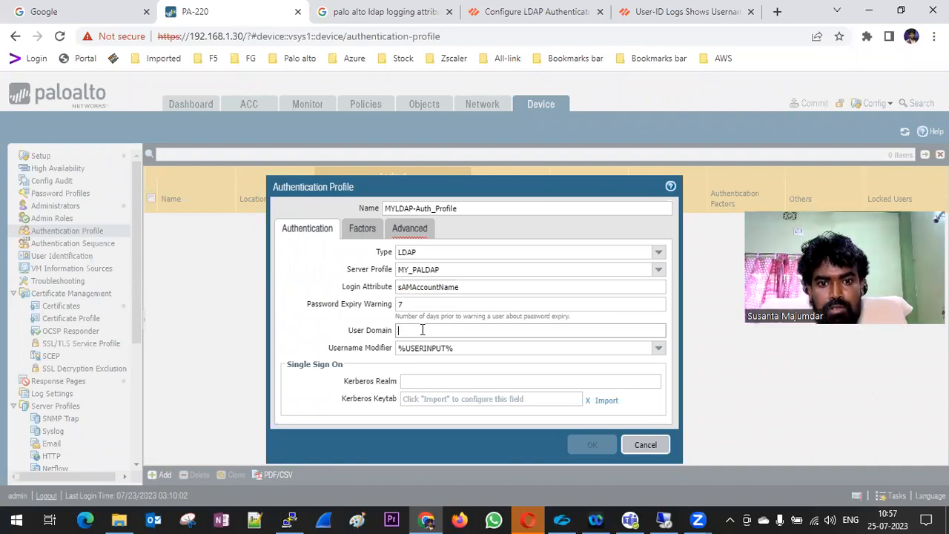
type("S")
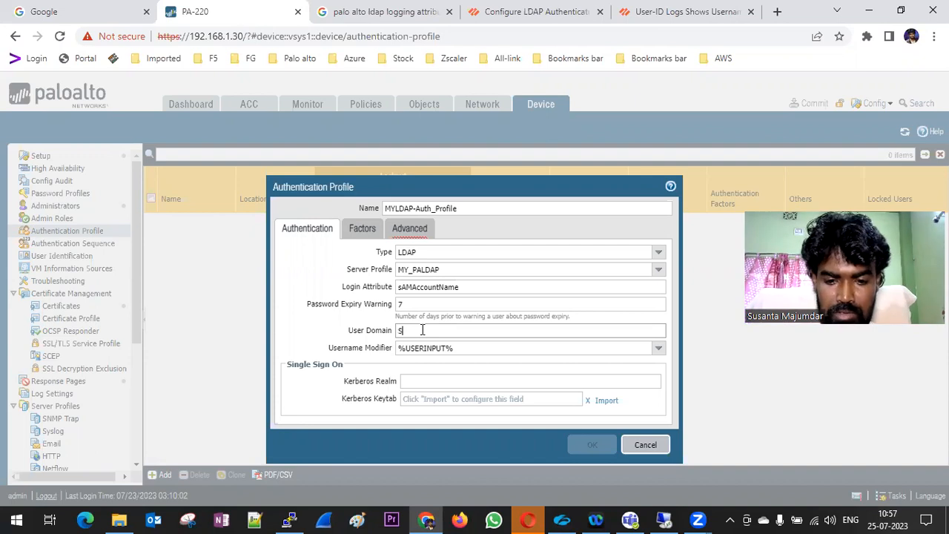
type("MIT.L")
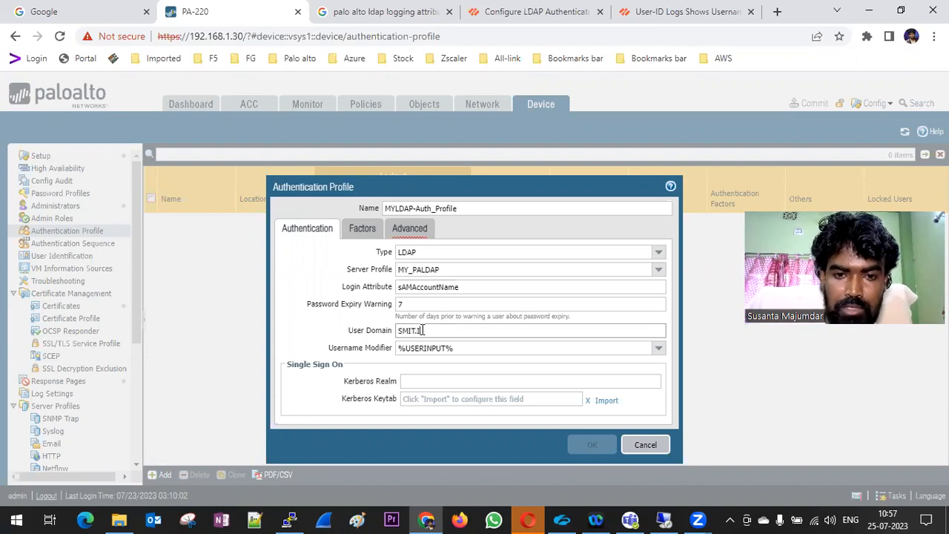
key("BackSpace")
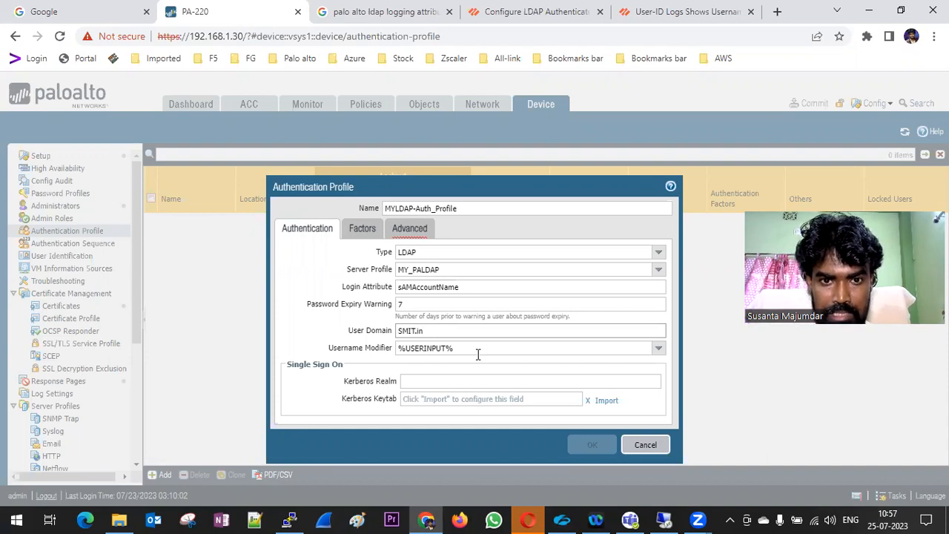
Add 'all' to the Advanced tab Allow List and save MYLDAP-Auth_Profile
left_click(363, 230)
left_click(400, 229)
left_click(303, 381)
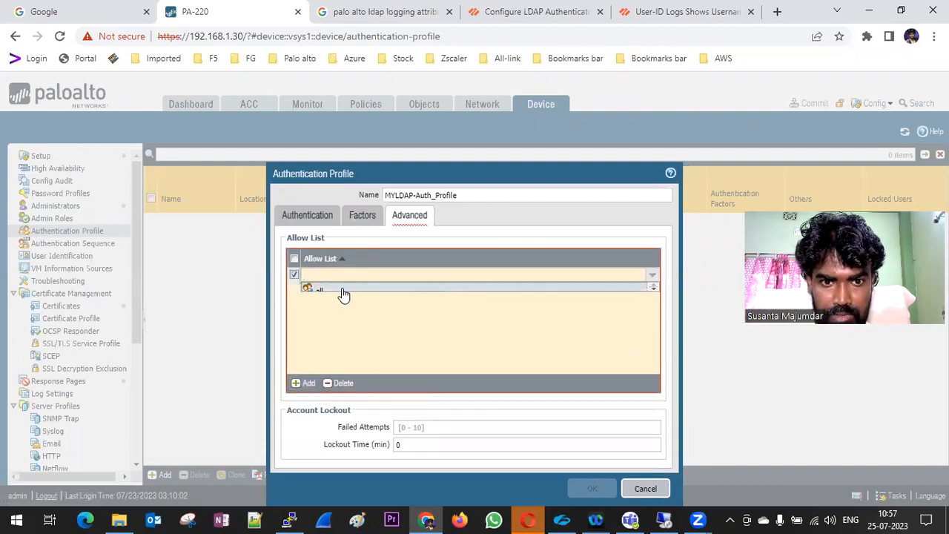
left_click(341, 288)
left_click(361, 225)
left_click(313, 223)
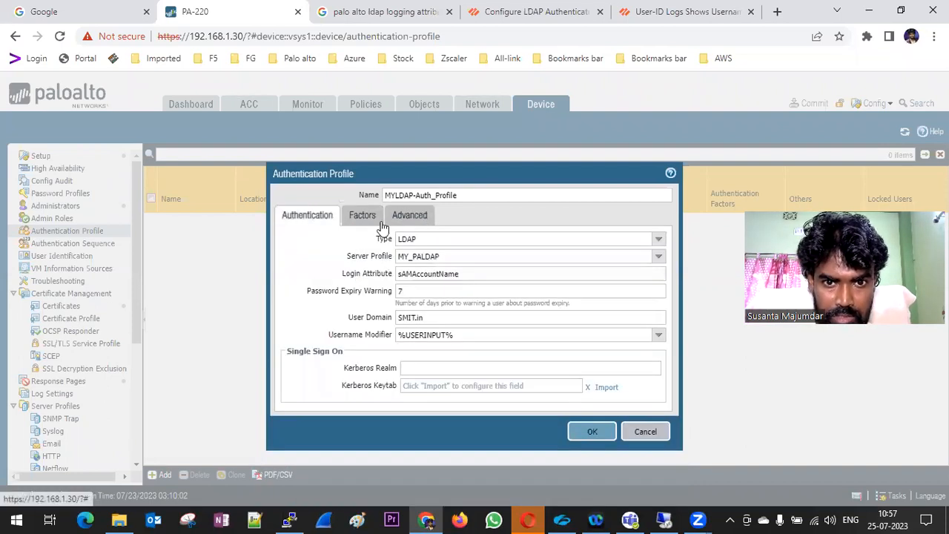
left_click(428, 219)
left_click(582, 486)
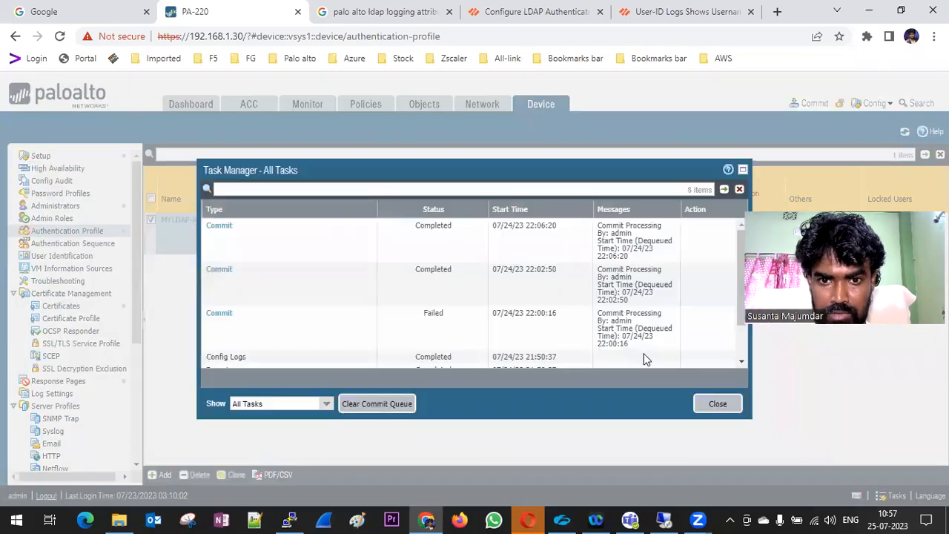
left_click(716, 404)
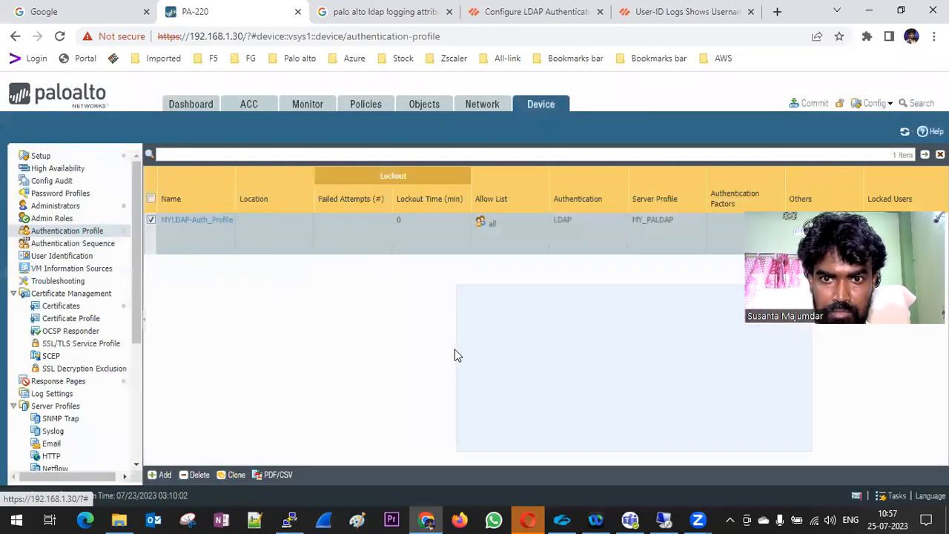
Check User Identification server monitoring shows the SMIT server at 192.168.1.60 as Connected
left_click(62, 258)
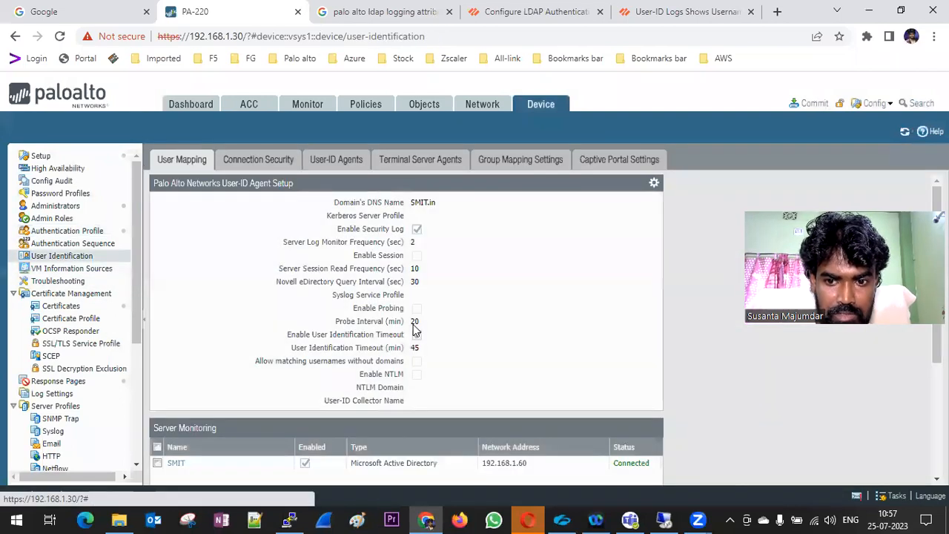
scroll(618, 311, "down", 3)
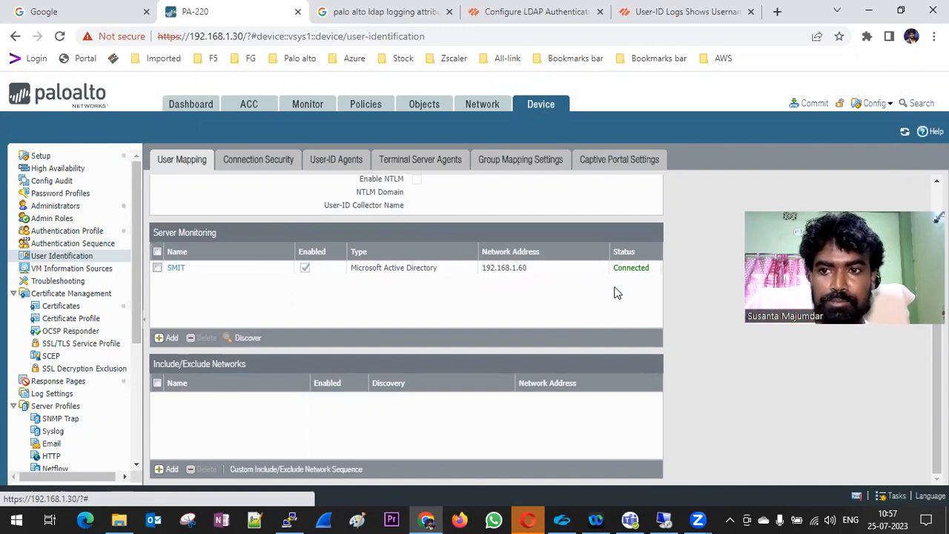
scroll(615, 293, "up", 3)
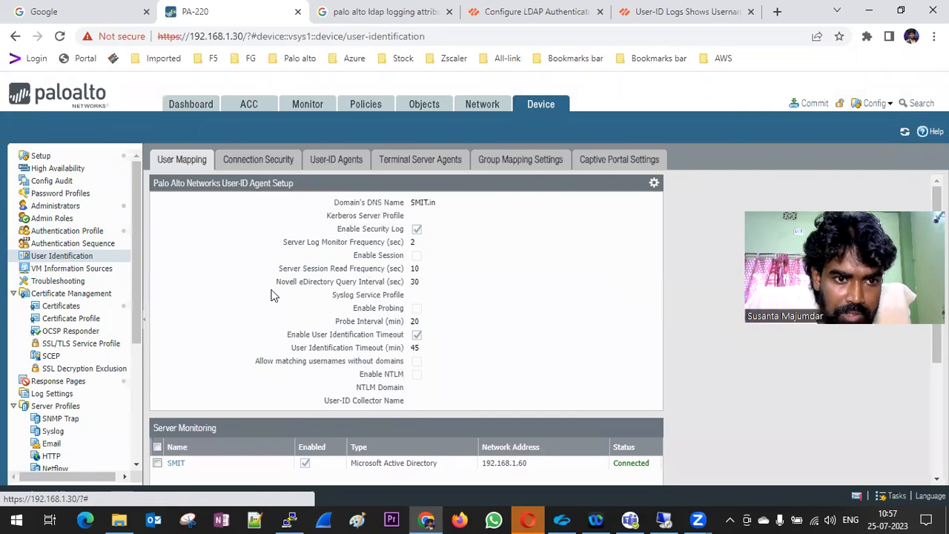
Create authentication sequence MY_LDAP_AUTH_Sequence containing MYLDAP-Auth_Profile and save it
left_click(84, 244)
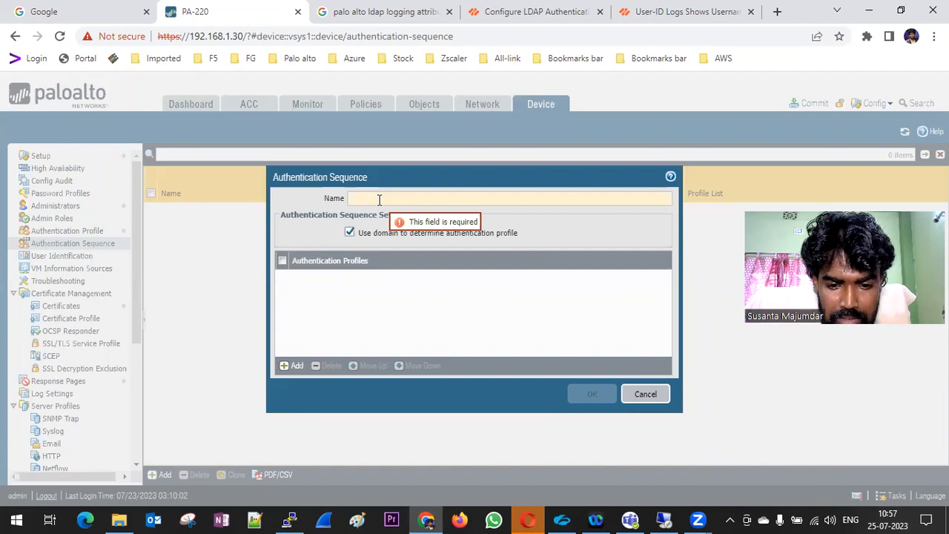
type("MY")
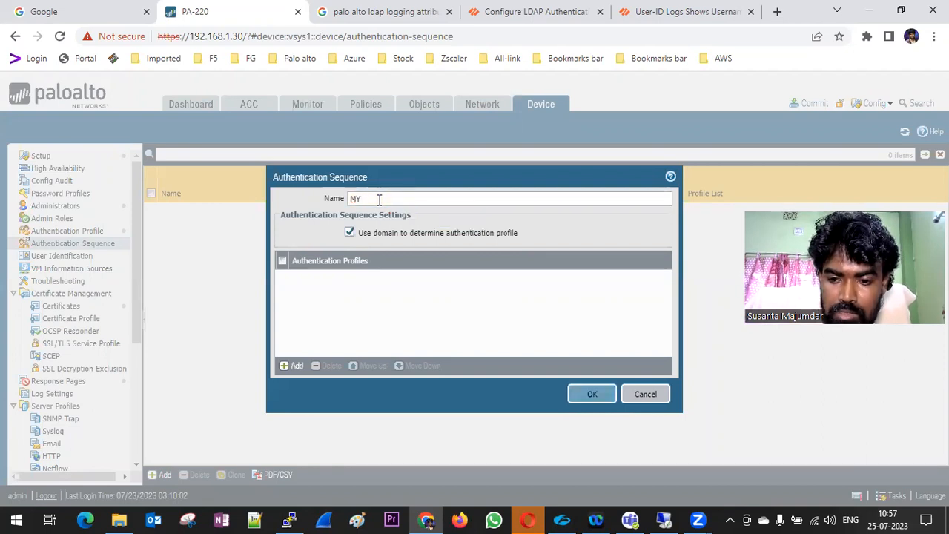
type("_LD")
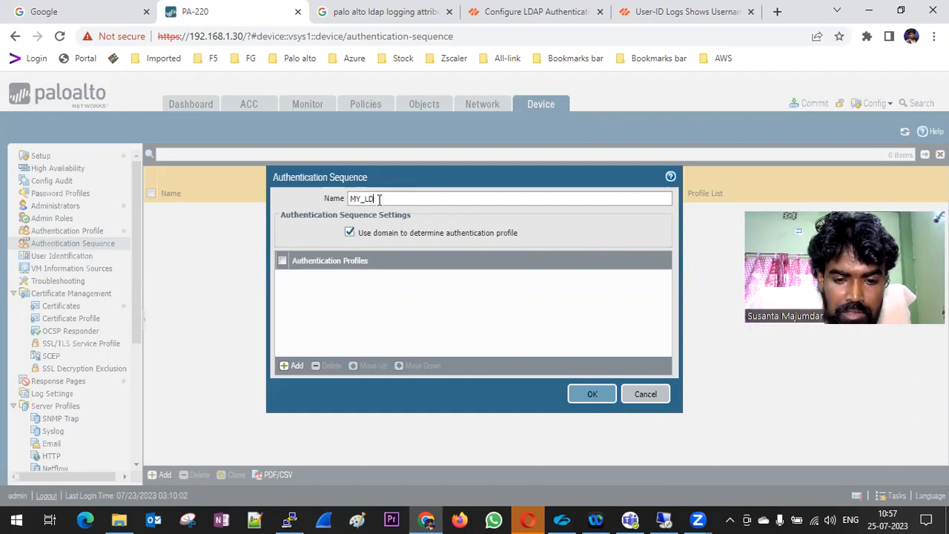
type("AP_A")
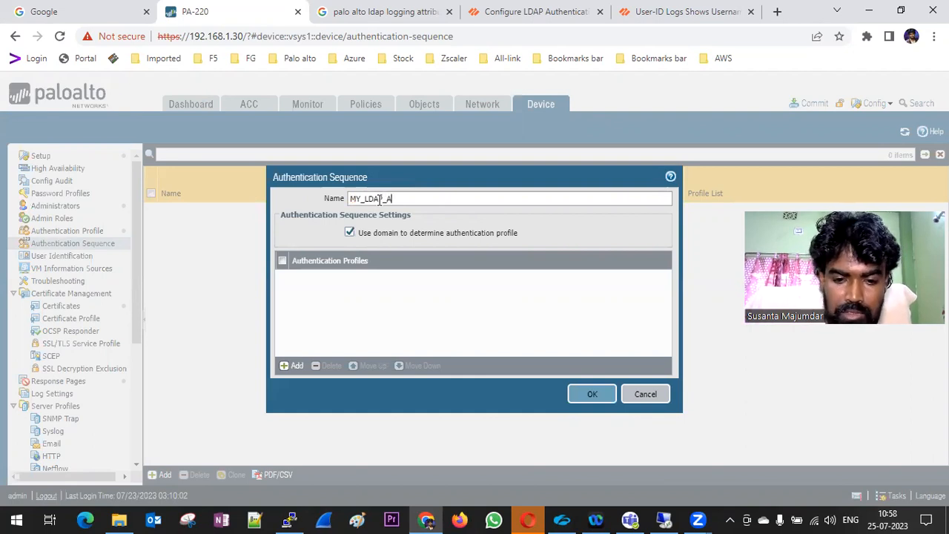
type("UTH_Secu")
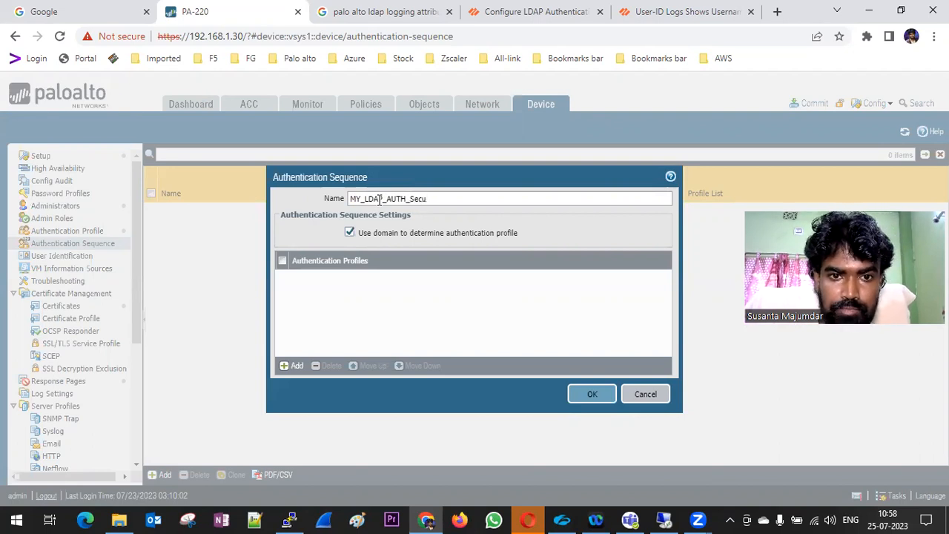
key("BackSpace")
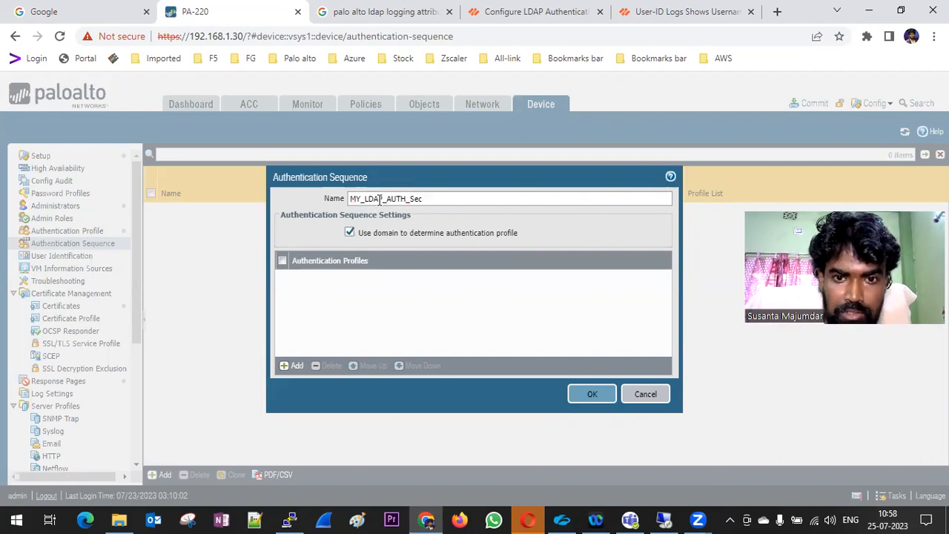
key("BackSpace")
type("quence")
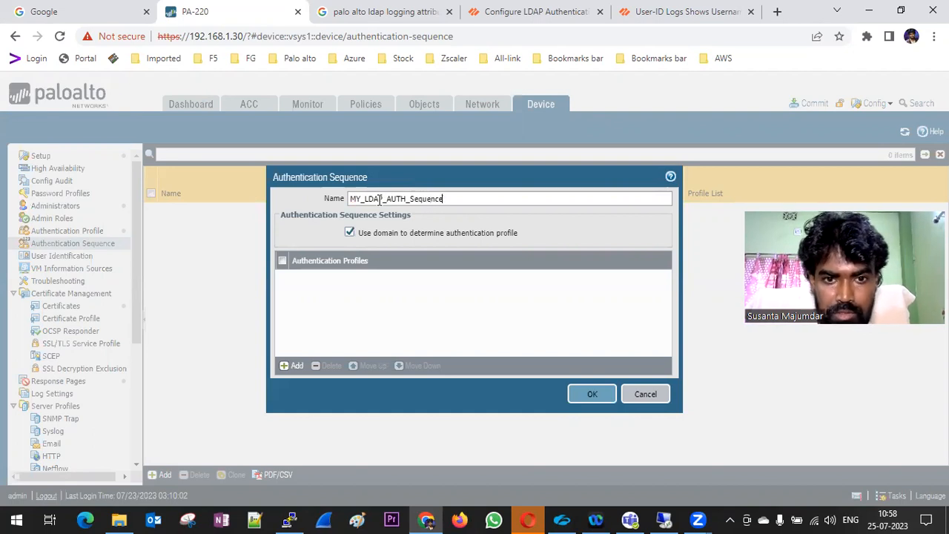
left_click(292, 365)
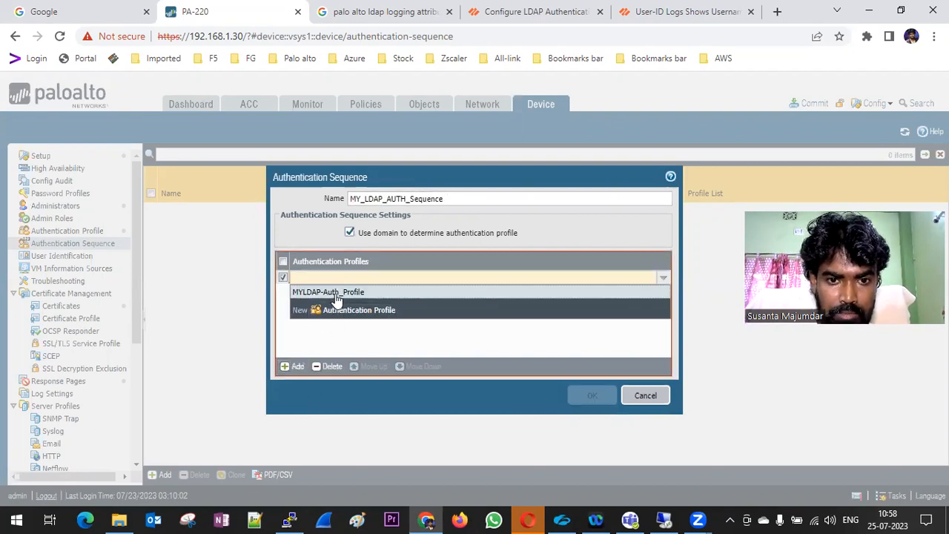
left_click(337, 293)
left_click(591, 394)
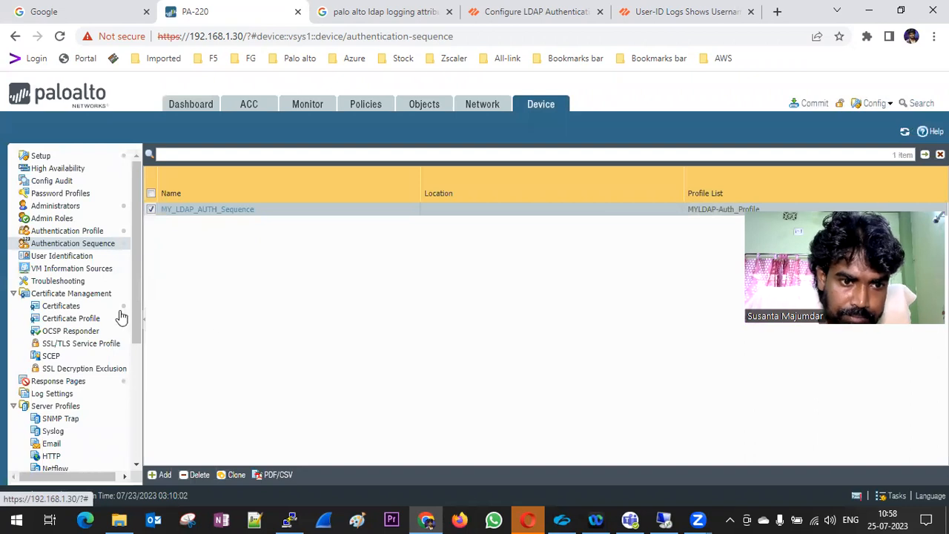
left_click(70, 258)
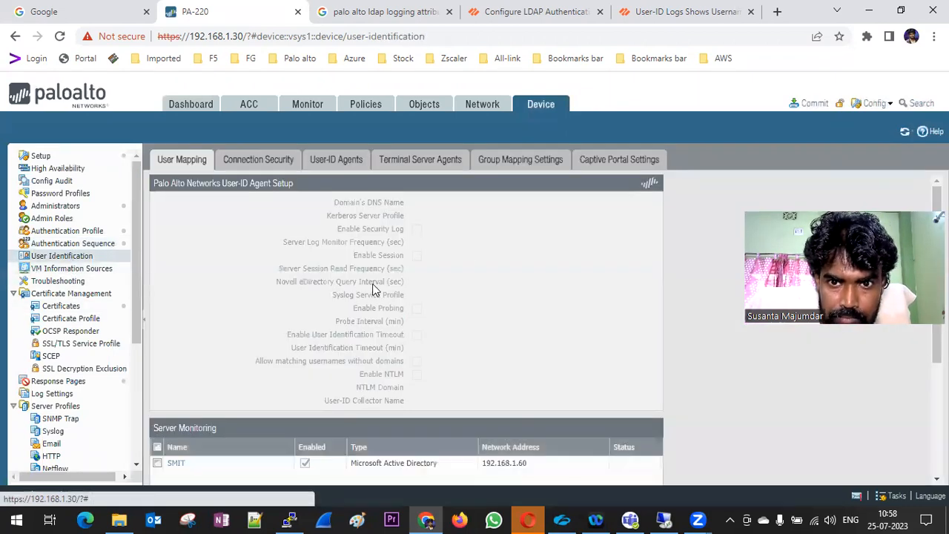
Add group mapping MY_LDP_Group_Maping with server profile MY_PALDAP and user domain SMIT.in
left_click(512, 165)
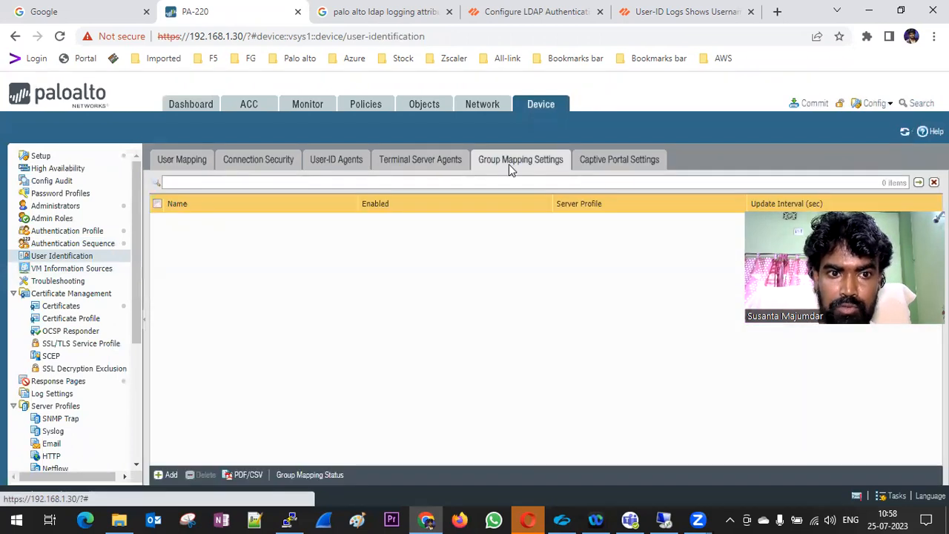
left_click(166, 475)
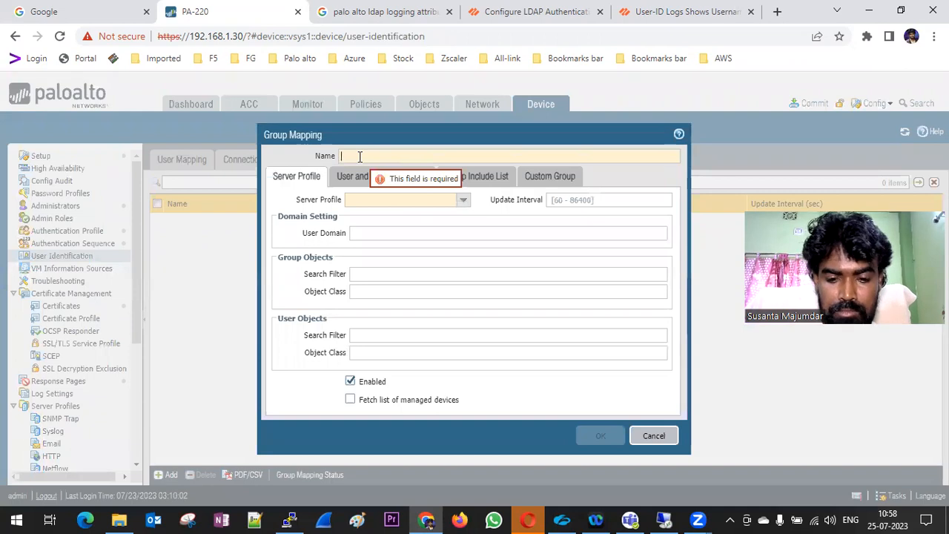
type("MY_LDAP_")
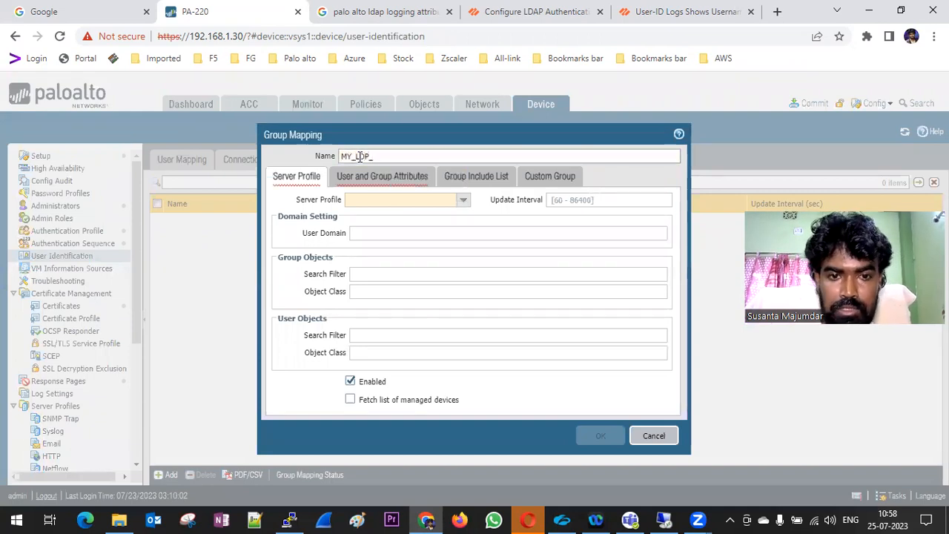
type("Group")
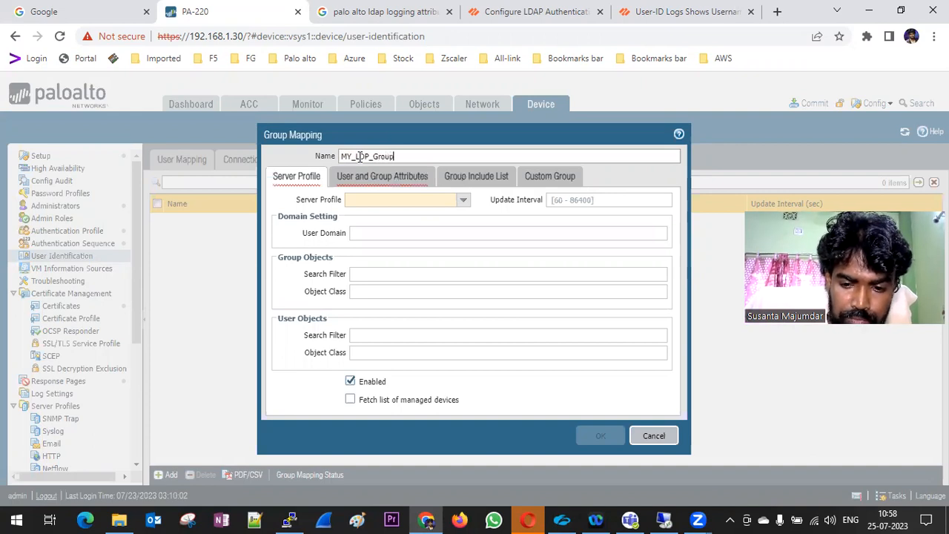
type("_")
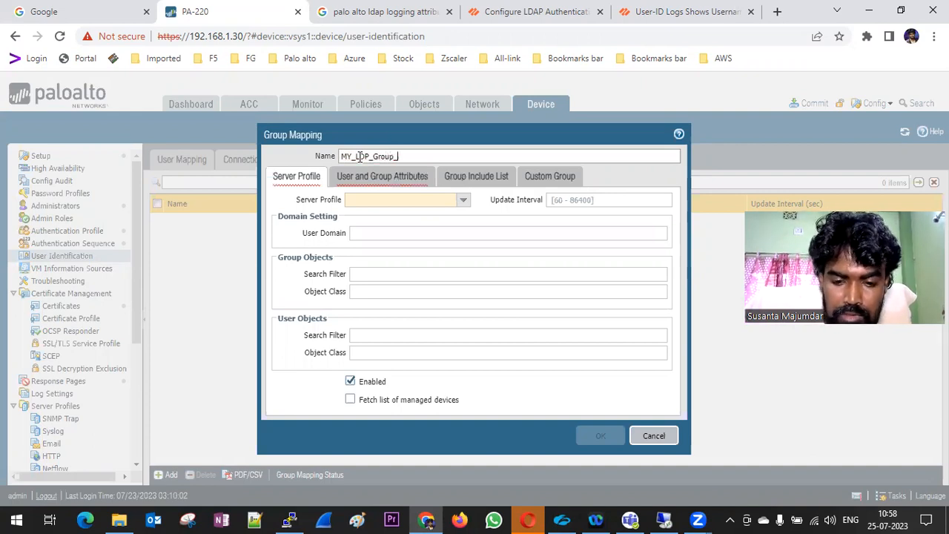
type("Maping")
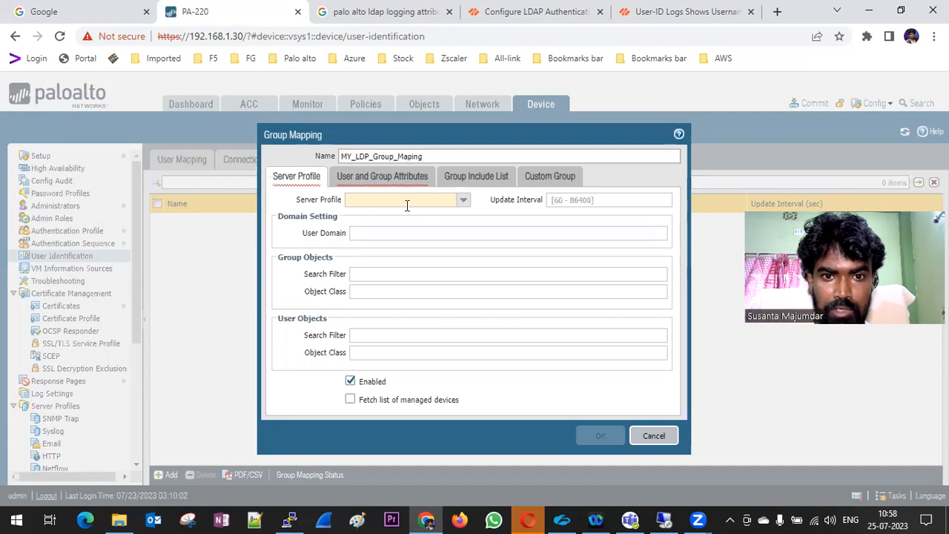
left_click(460, 205)
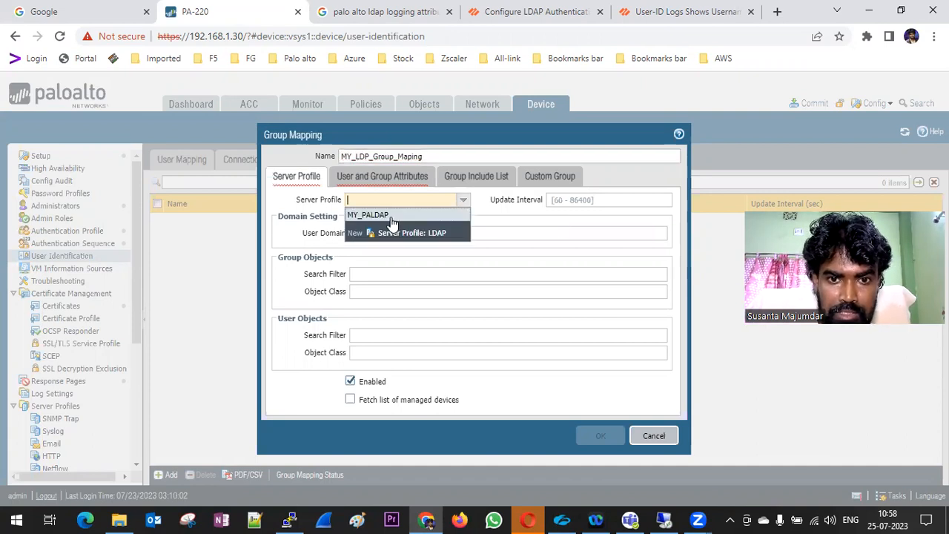
left_click(391, 217)
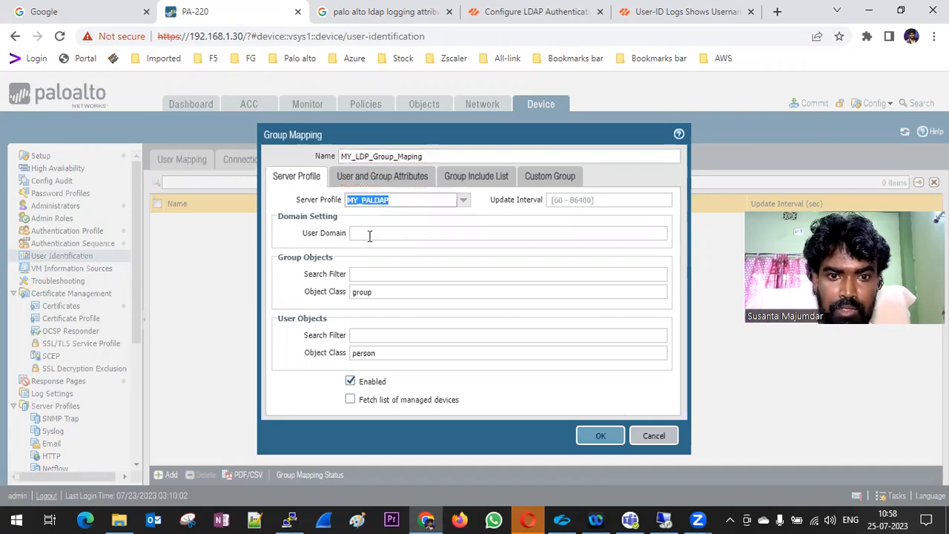
left_click(369, 235)
type("SMITin")
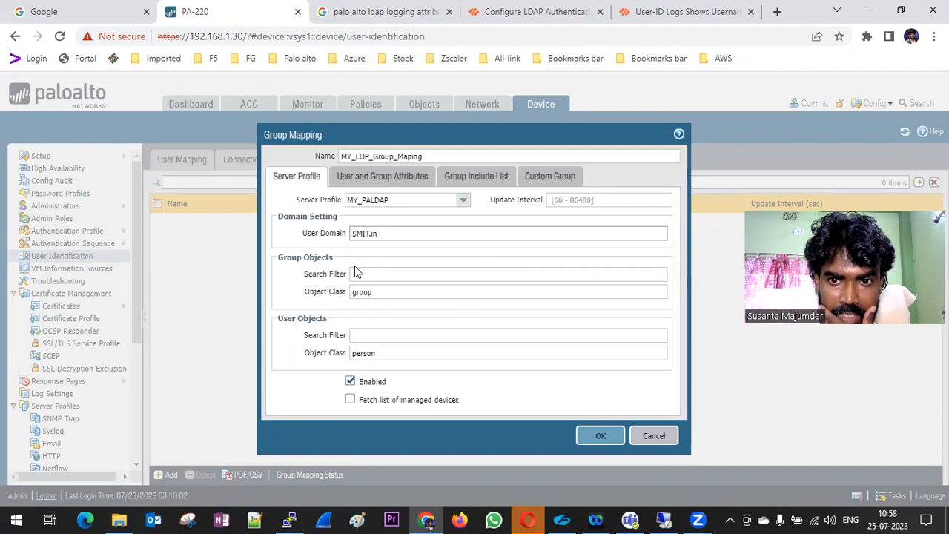
Review the mapping's tabs, dismiss the invalid credentials error in the group include list, and save
left_click(356, 179)
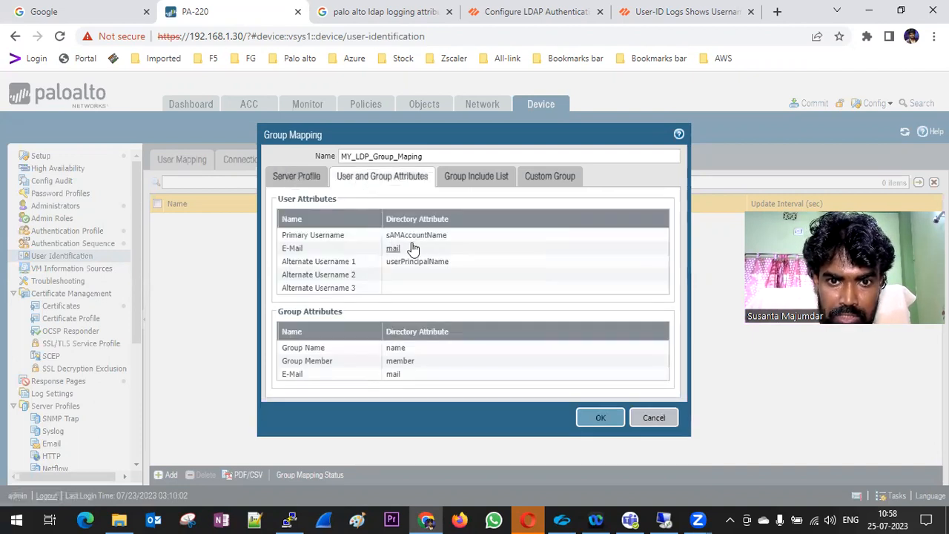
left_click(472, 183)
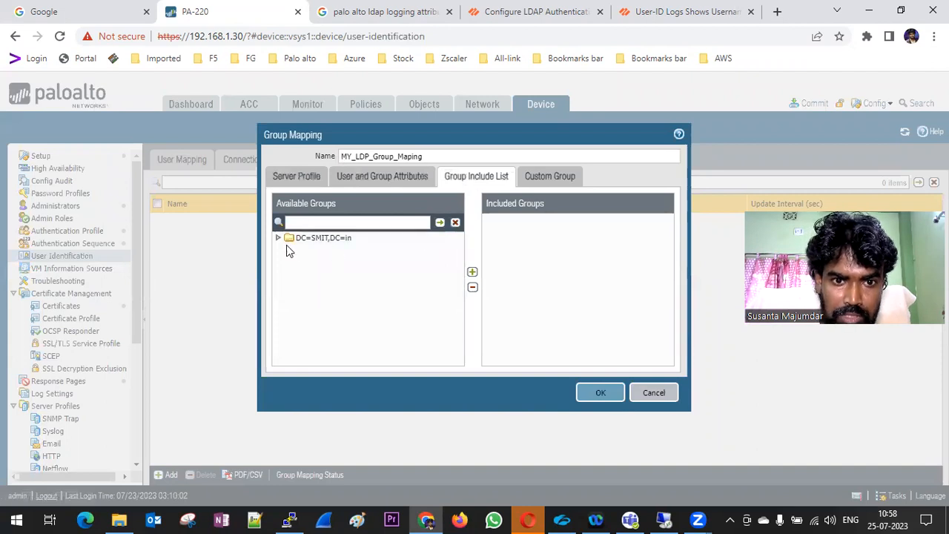
left_click(279, 238)
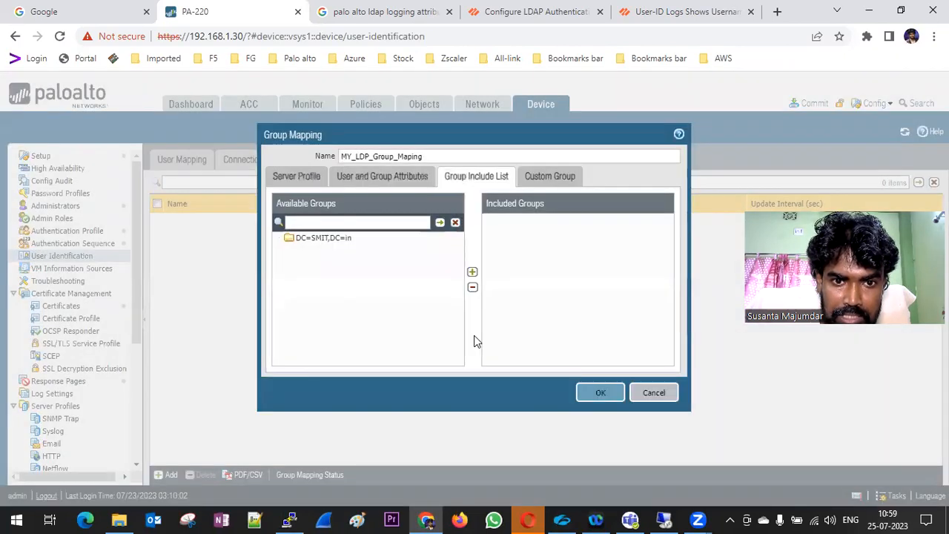
left_click(475, 338)
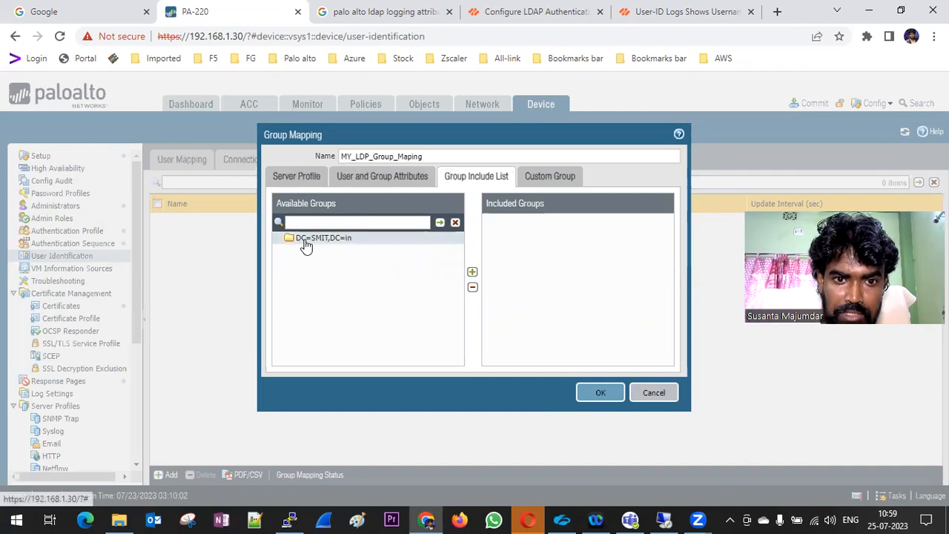
left_click(533, 180)
left_click(484, 181)
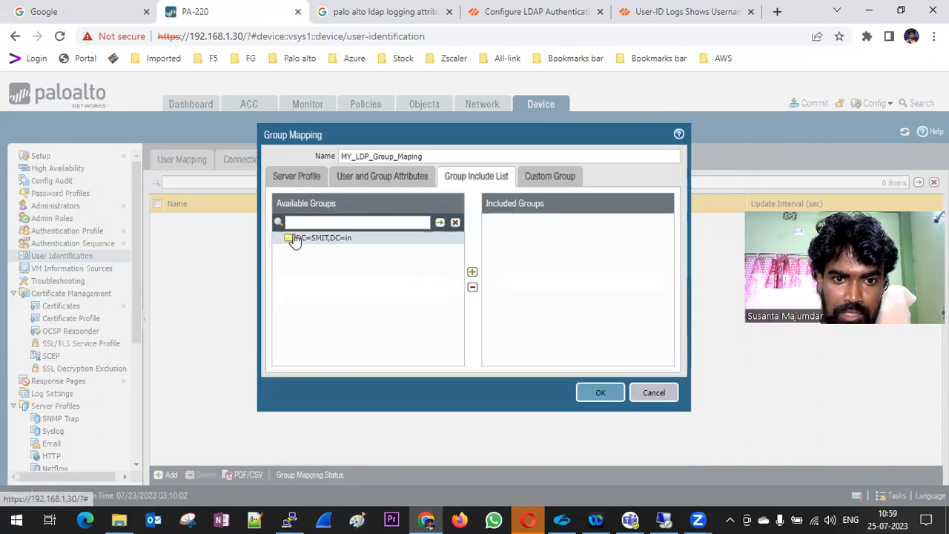
left_click(378, 179)
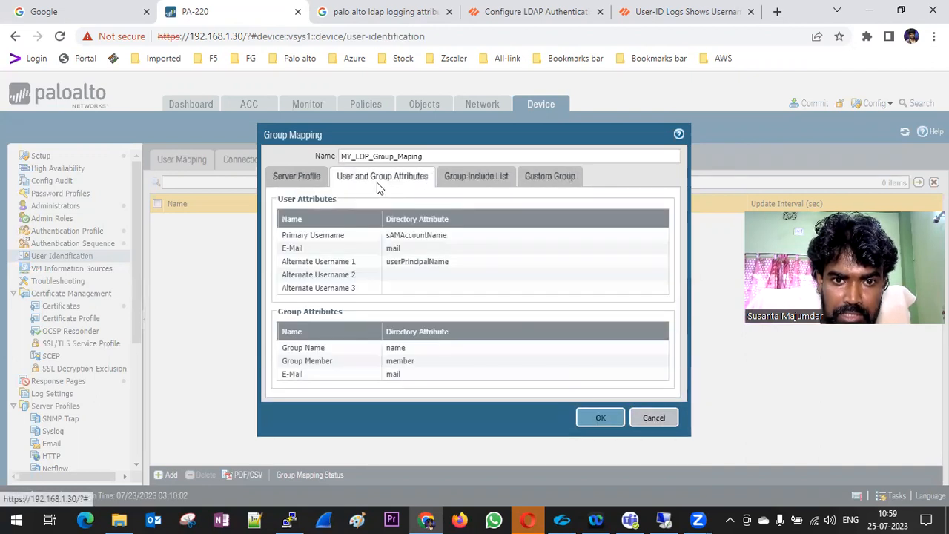
left_click(290, 180)
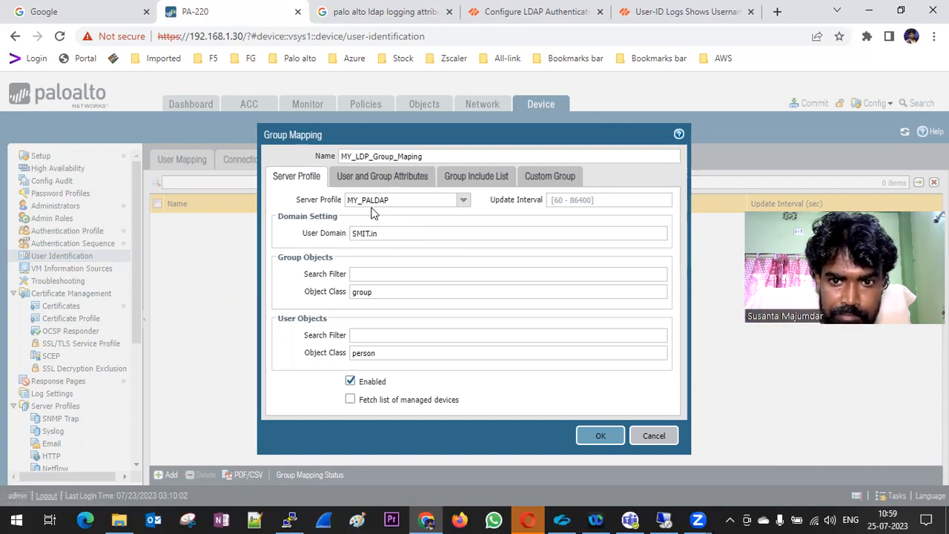
left_click(380, 185)
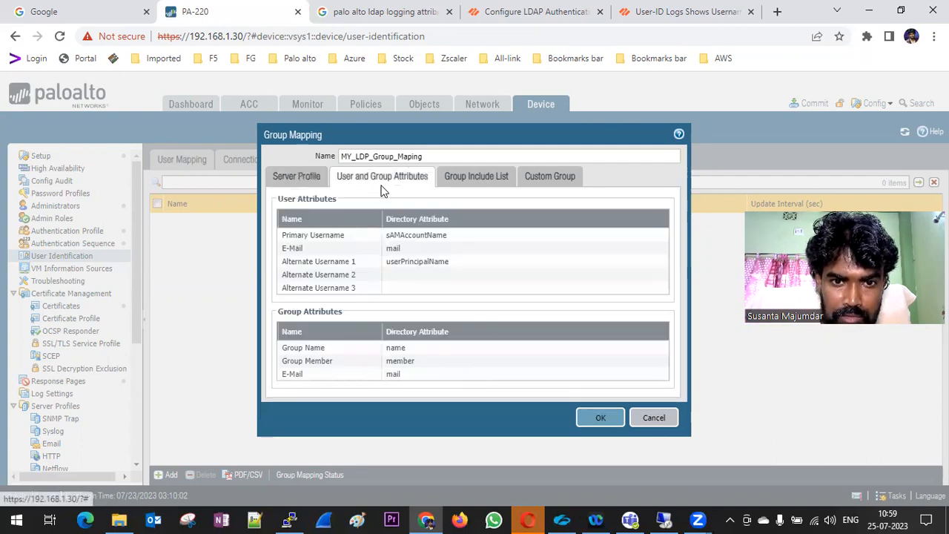
left_click(478, 178)
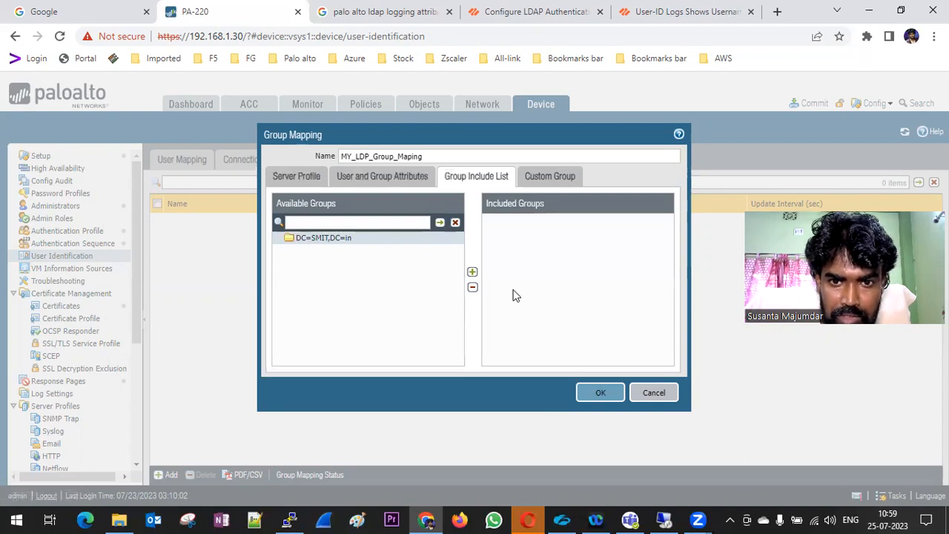
left_click(600, 392)
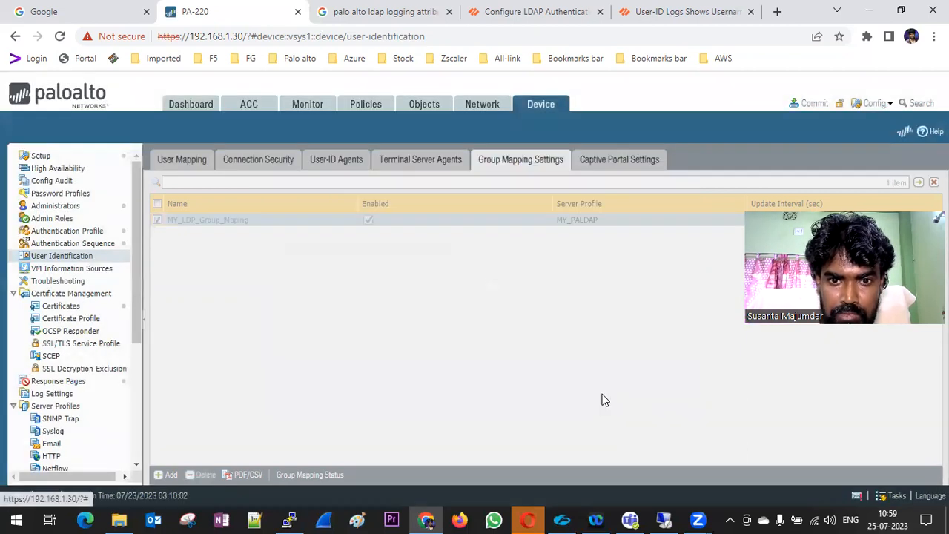
Commit the configuration to the firewall and switch to the 192.168.1.115 remote desktop
left_click(810, 103)
left_click(601, 447)
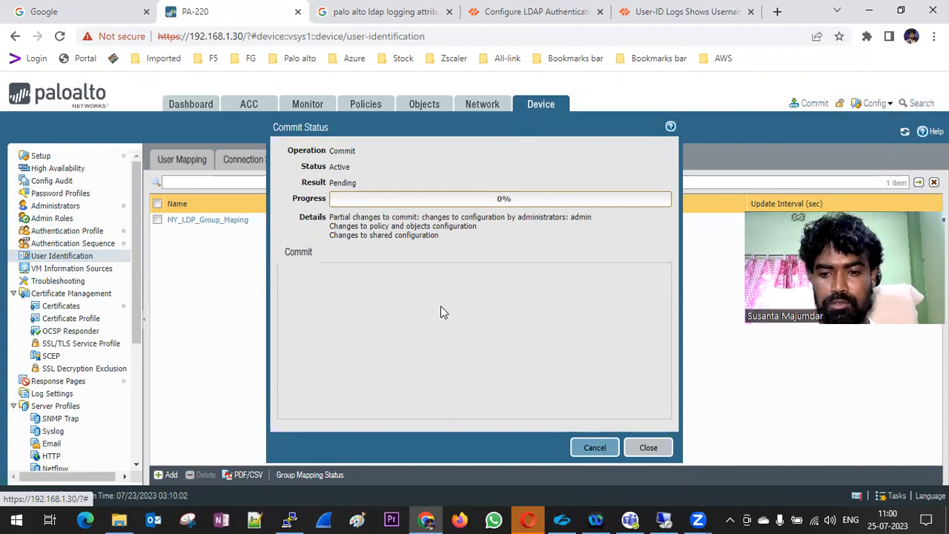
left_click(663, 518)
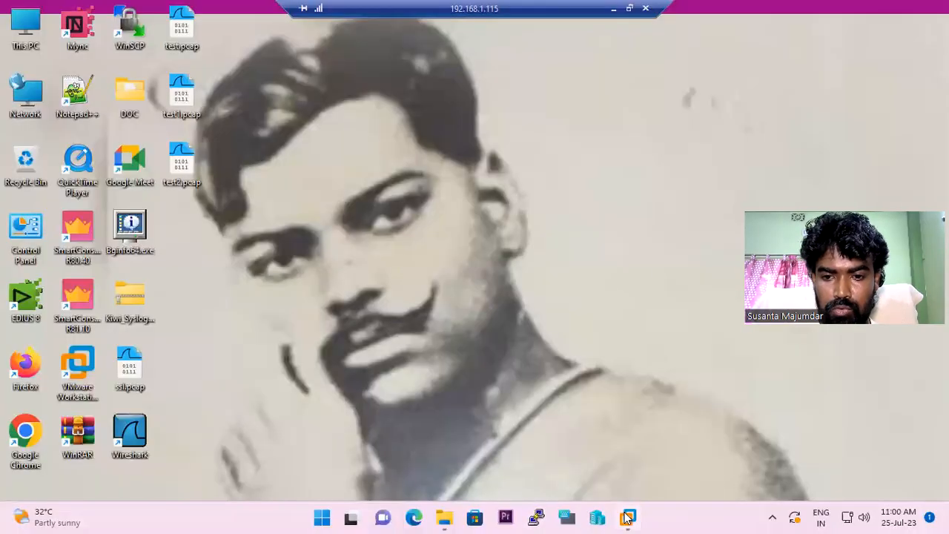
Open the Windows Server 2012 VM in VMware Workstation and bring Active Directory Users and Computers forward
right_click(628, 517)
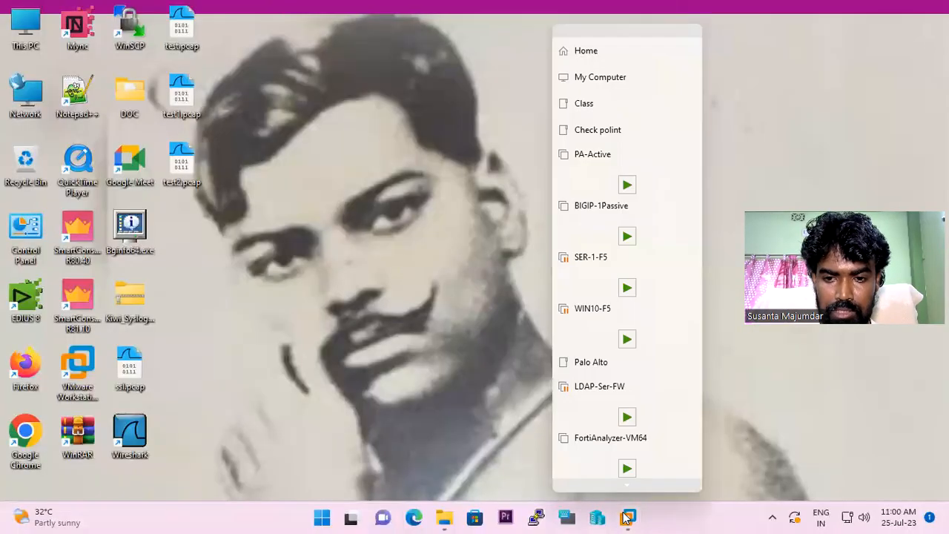
left_click(585, 49)
left_click(83, 461)
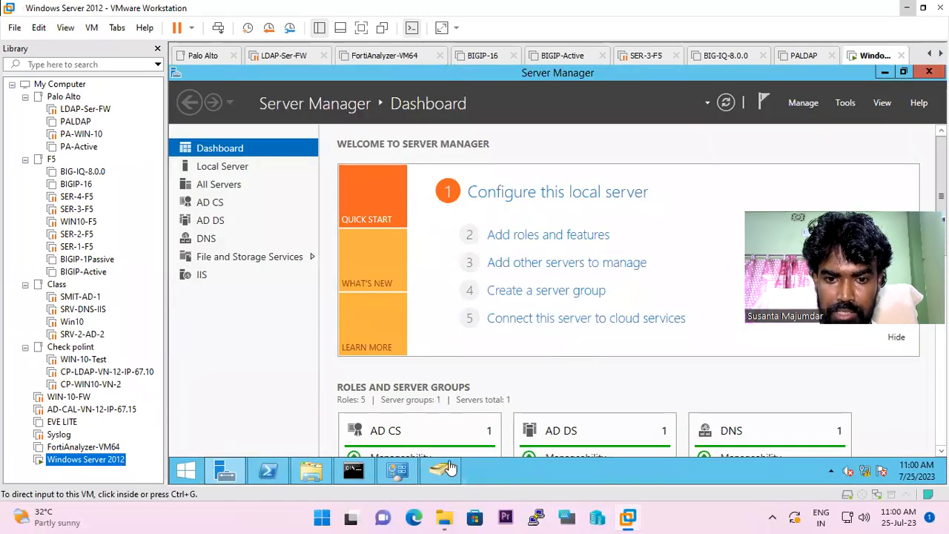
mouse_move(443, 469)
left_click(467, 384)
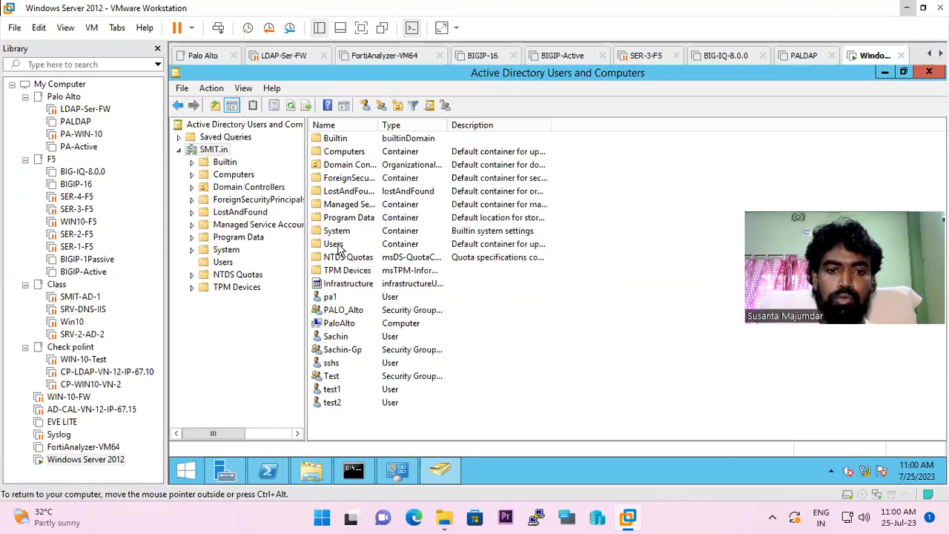
Create a new group named SMIT-Account in the SMIT.in Users container
left_click(335, 245)
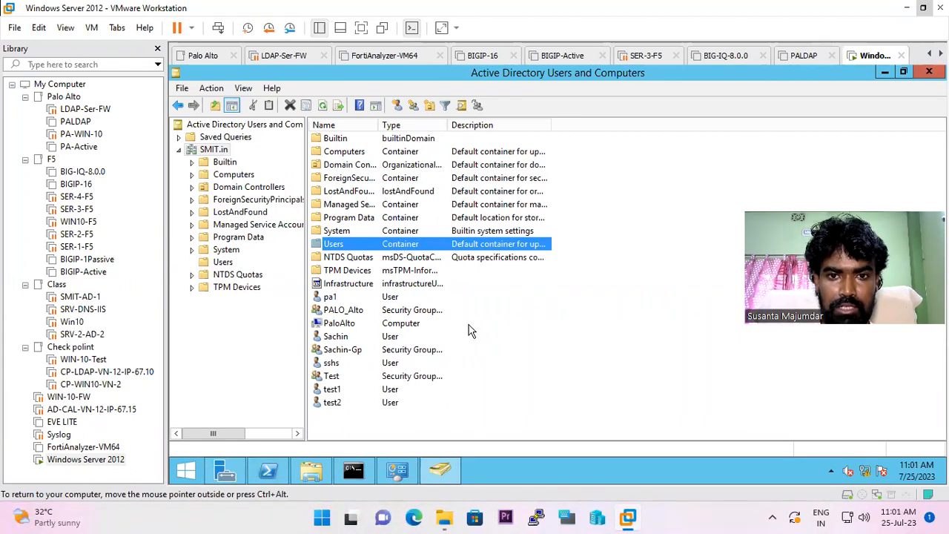
left_click(412, 105)
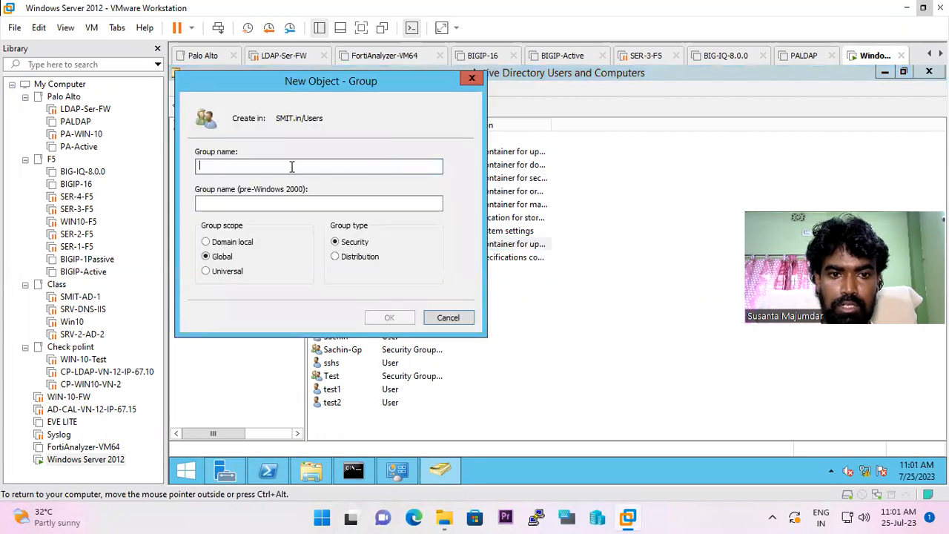
type("SMIT")
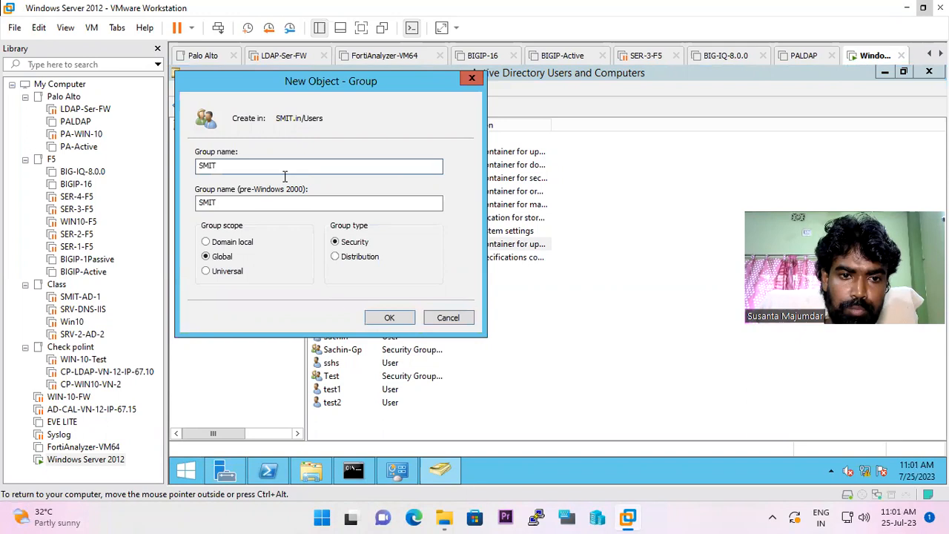
type("-Account")
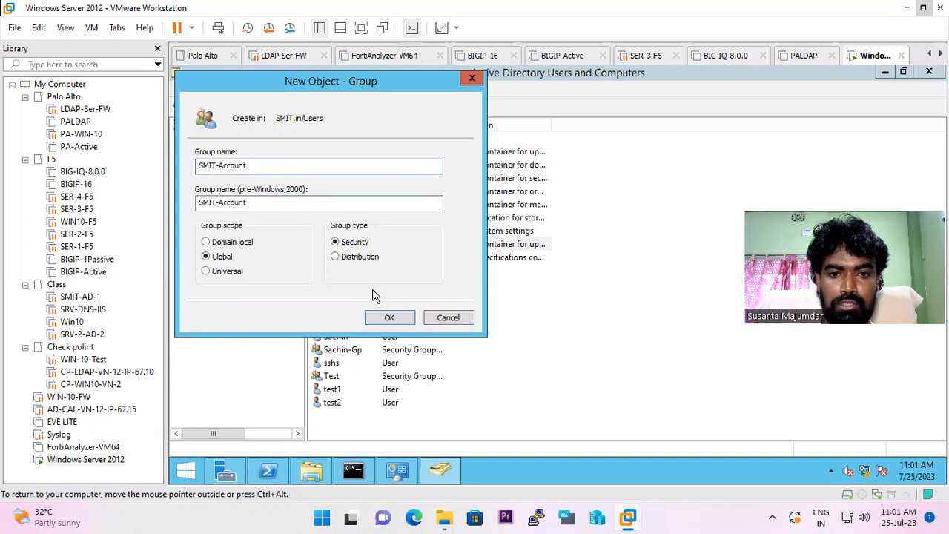
left_click(400, 317)
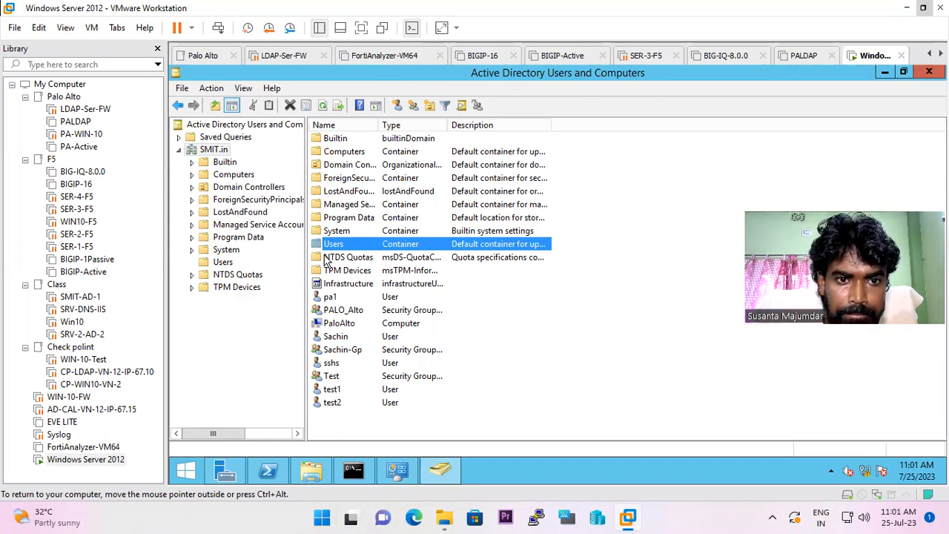
Open SMIT-Account's properties, confirm its Members list is empty, and close without changes
left_click(204, 150)
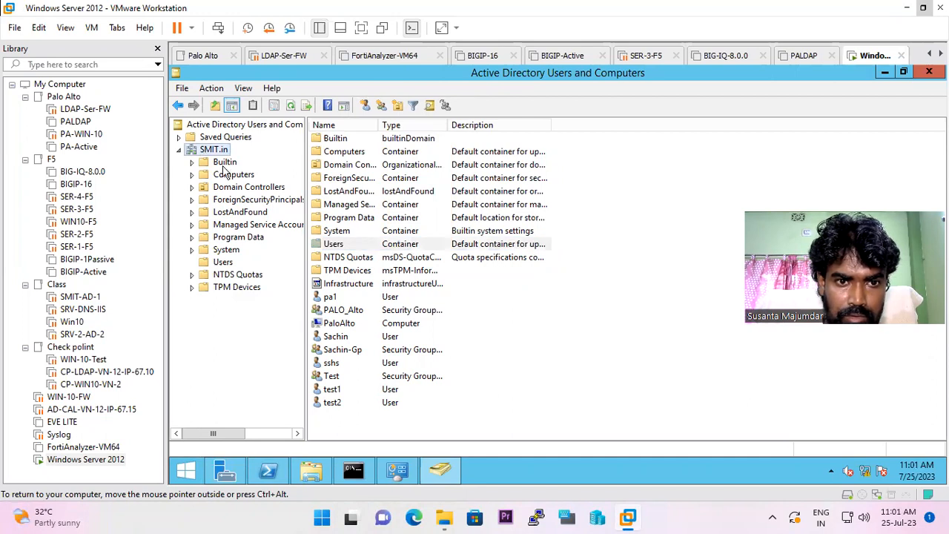
left_click(226, 263)
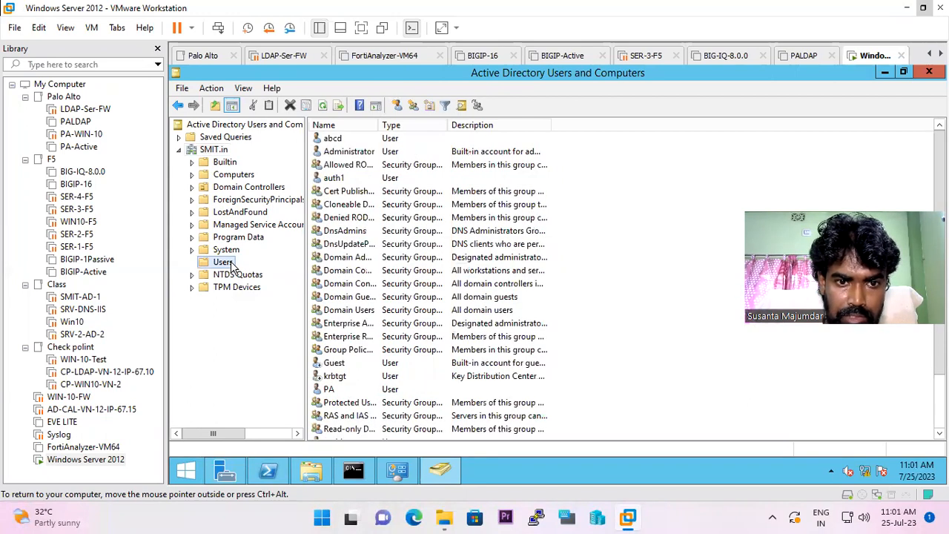
left_click(454, 309)
scroll(418, 311, "down", 2)
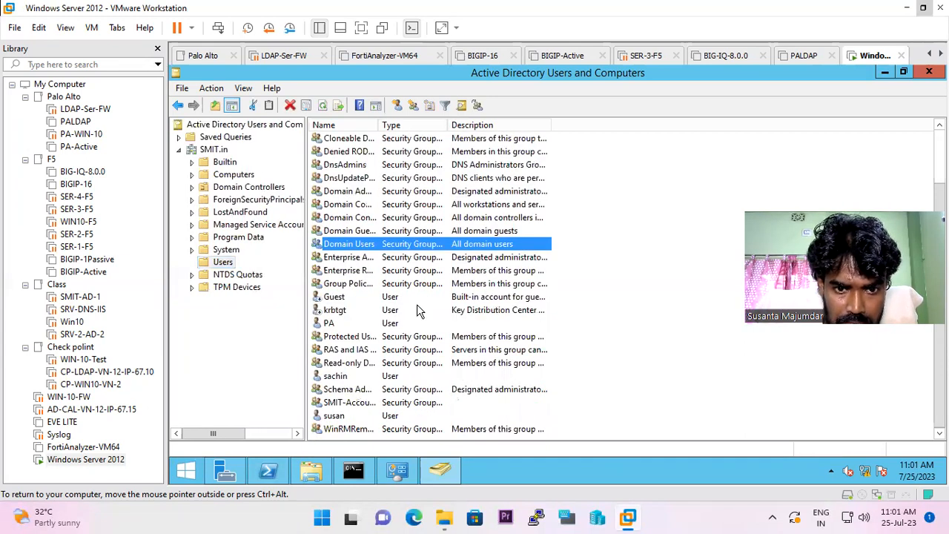
left_click(367, 403)
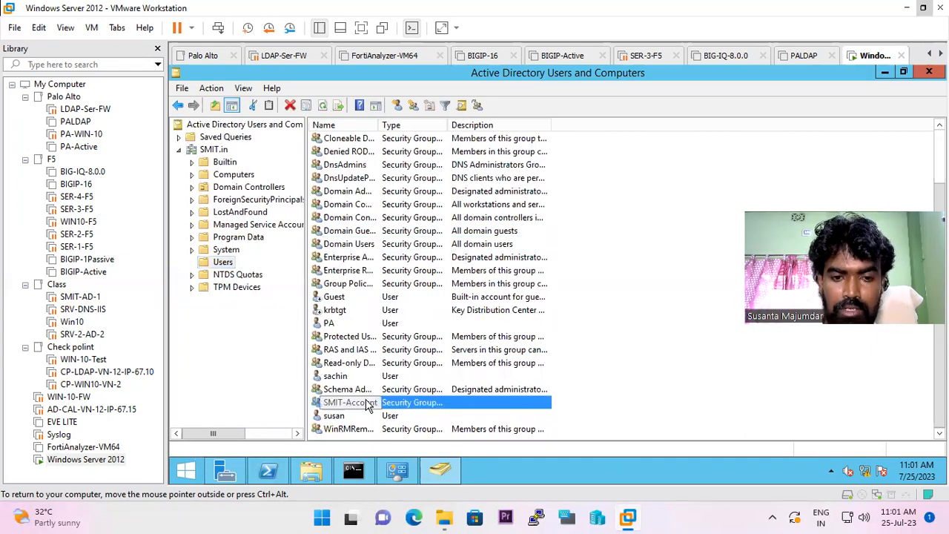
double_click(367, 403)
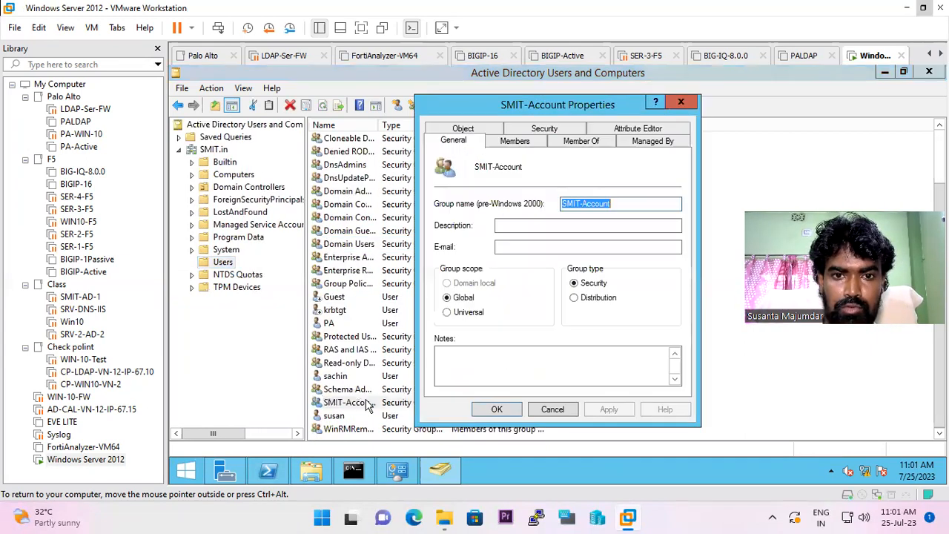
left_click(512, 142)
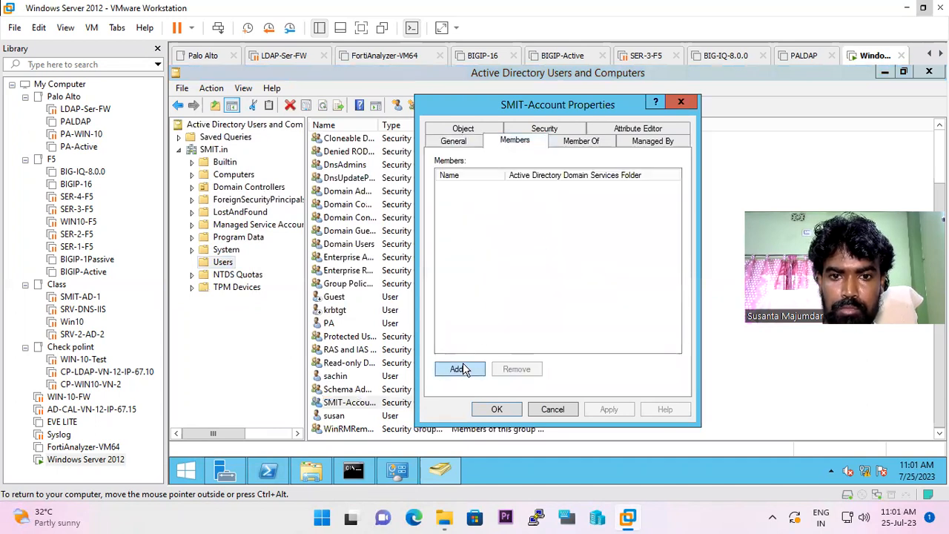
left_click(461, 368)
left_click(707, 275)
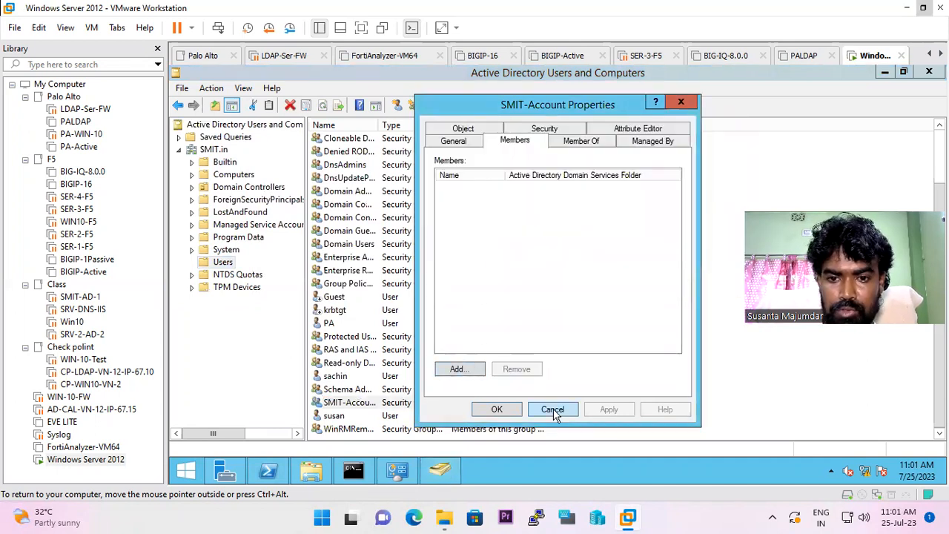
left_click(552, 409)
Start a new user in Users with first name and logon name 'account'
left_click(397, 105)
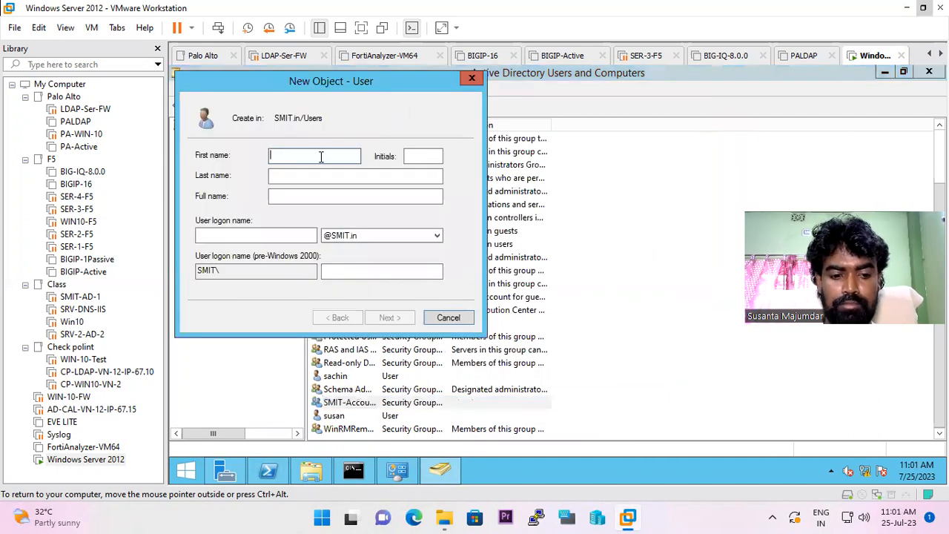
type("uset")
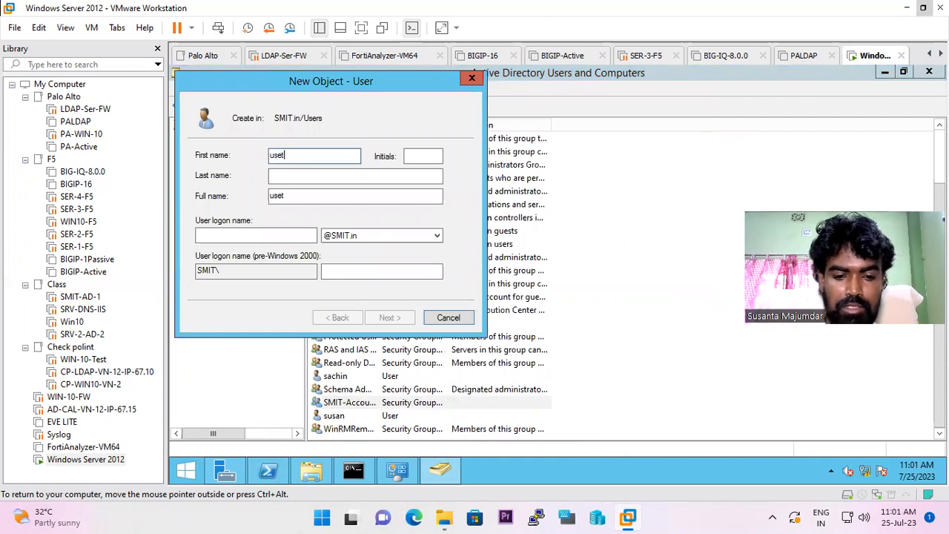
key("BackSpace")
type("r-")
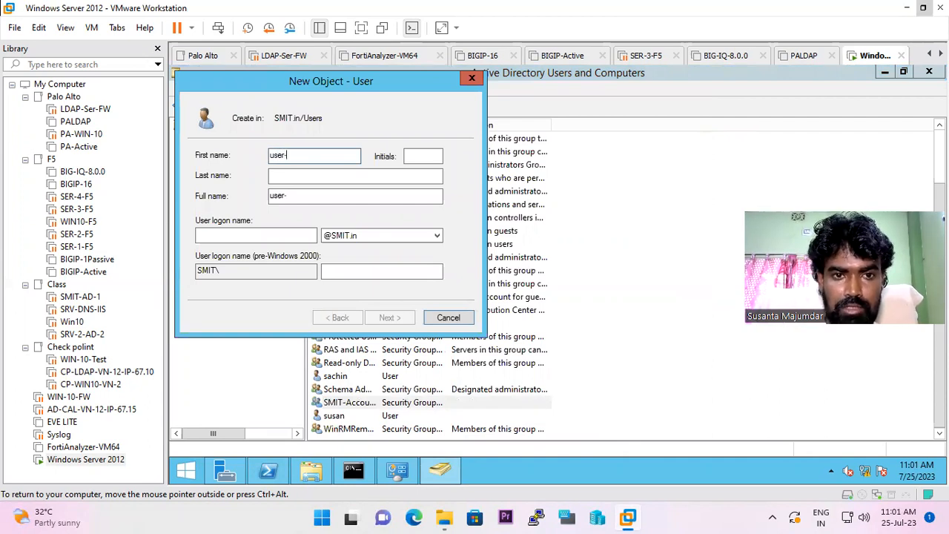
key("BackSpace")
key("BackSpace")
key("BackSpace")
key("BackSpace")
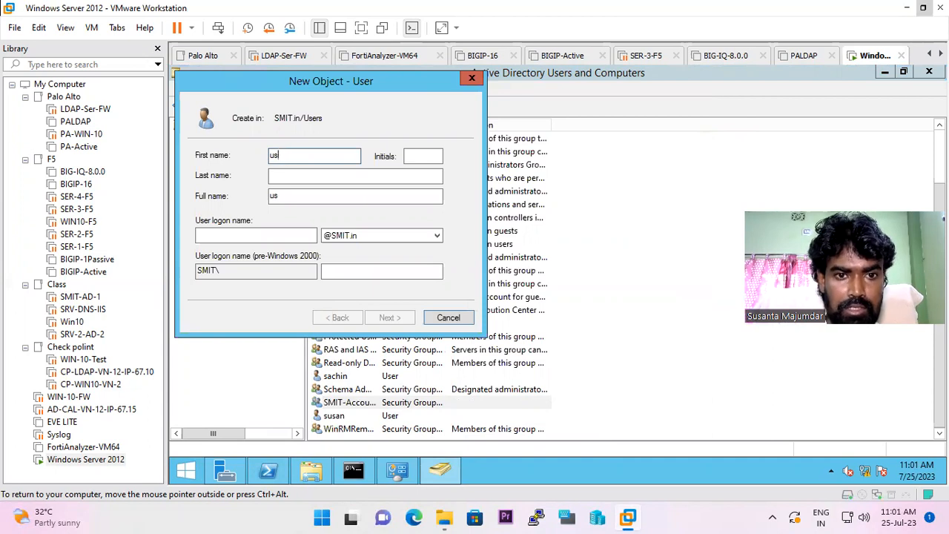
type("account")
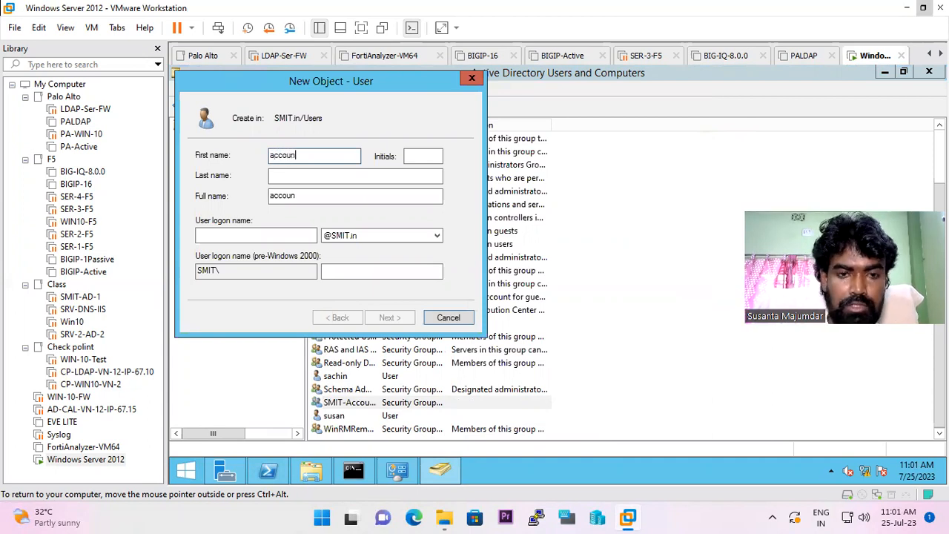
left_click(268, 236)
type("account")
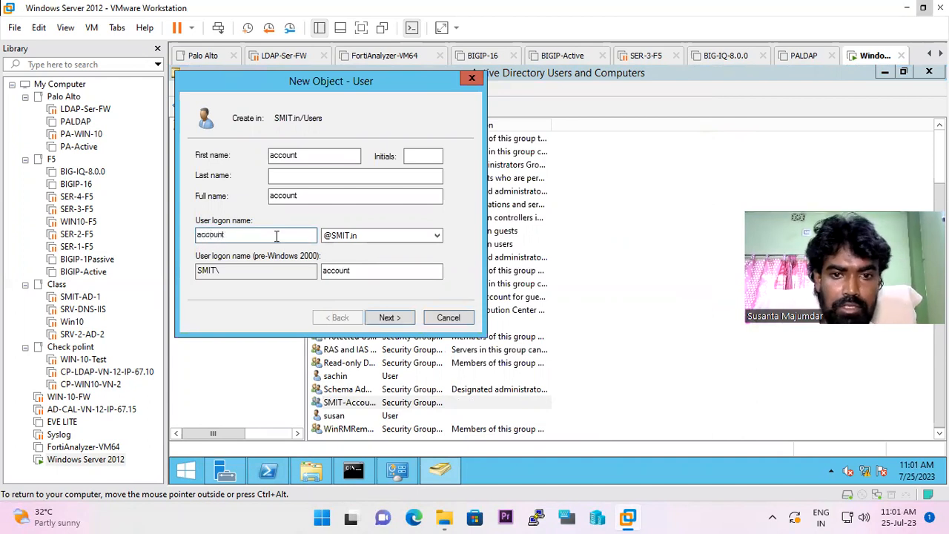
left_click(400, 319)
Set the password to never expire, enter and confirm the password, and finish creating the user
left_click(200, 200)
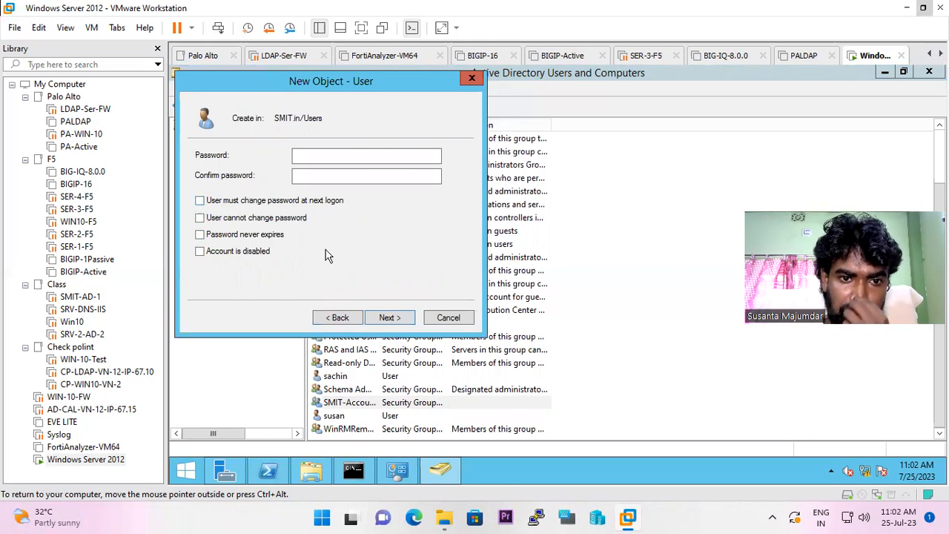
left_click(200, 234)
left_click(331, 157)
type("******")
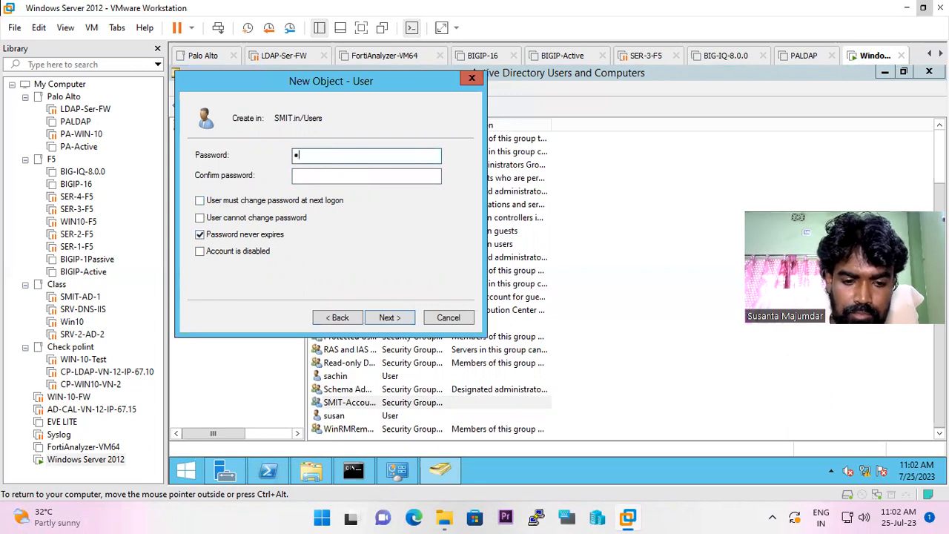
type("***")
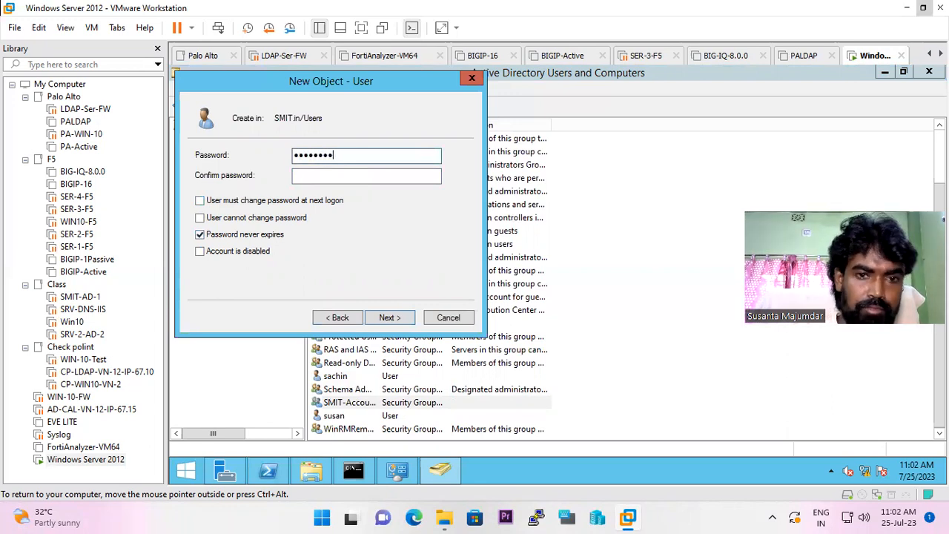
key("Tab")
type("*********")
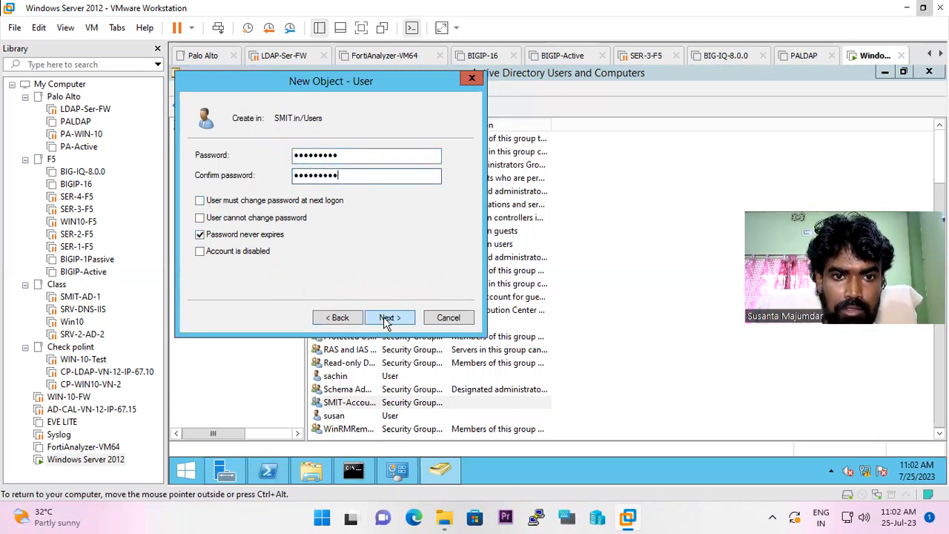
left_click(384, 318)
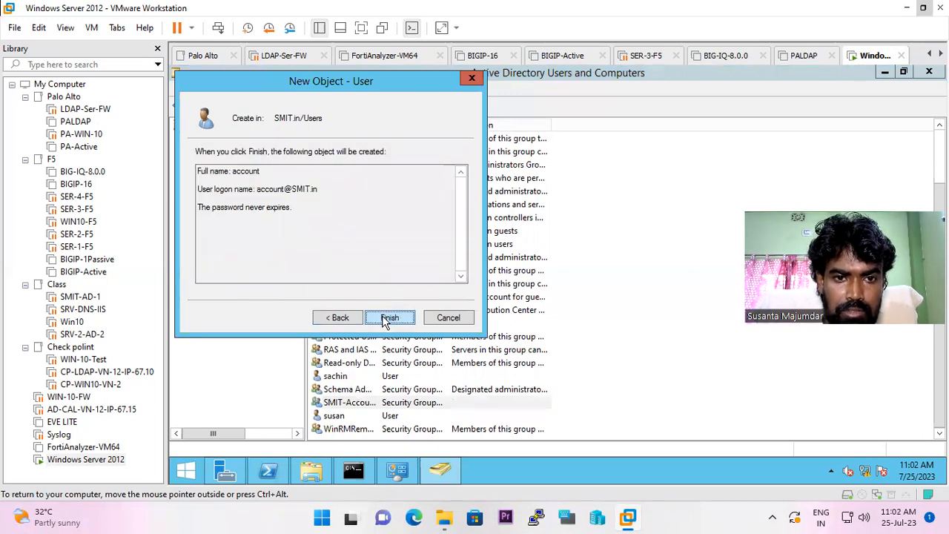
left_click(387, 319)
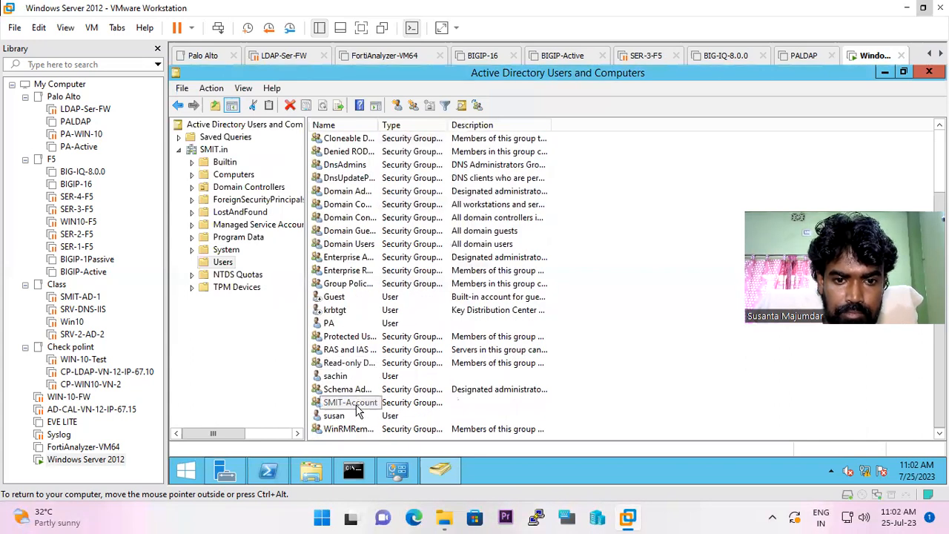
Add the user 'account' to the SMIT-Account group's members and save the group properties
double_click(356, 406)
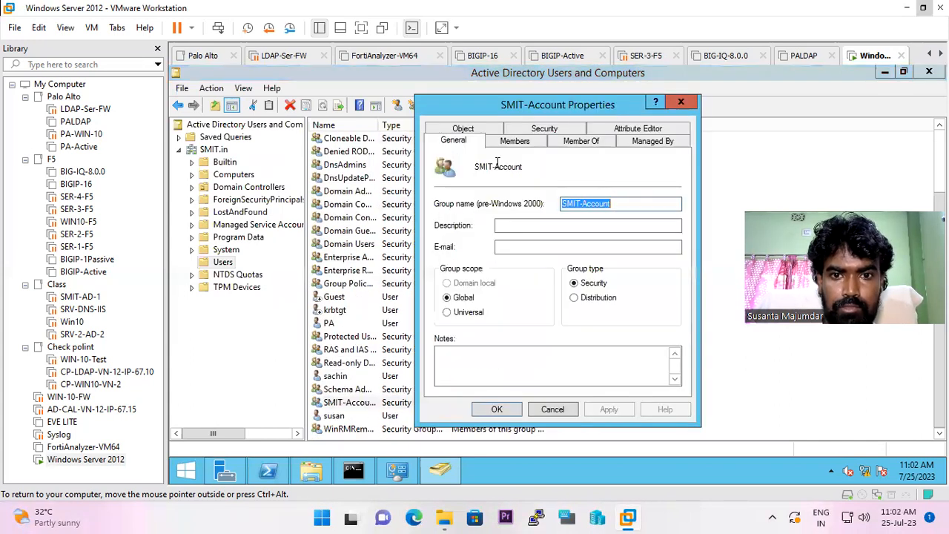
left_click(524, 147)
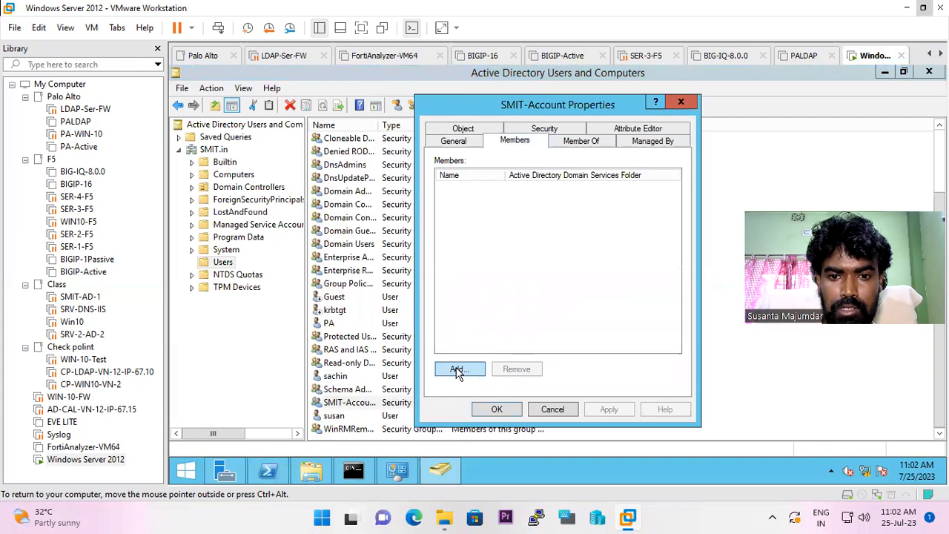
left_click(456, 371)
type("acc")
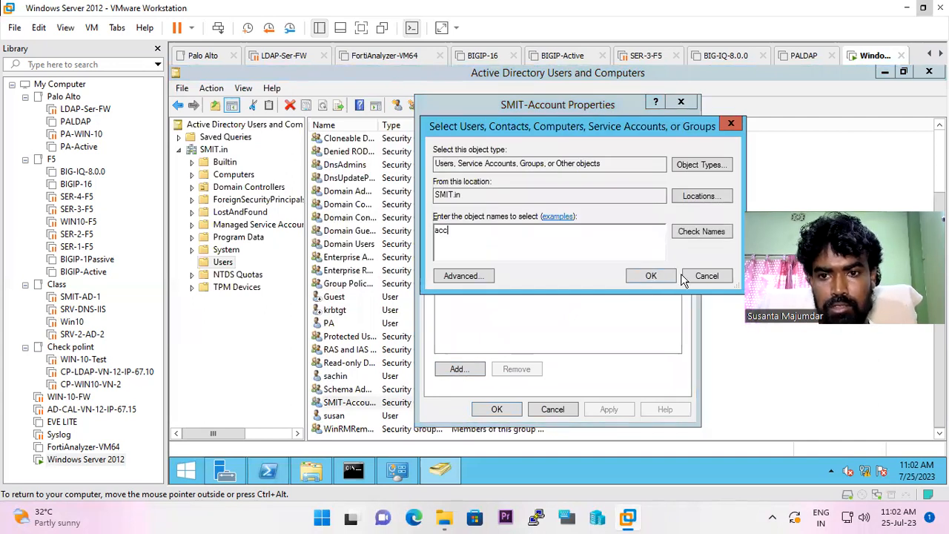
left_click(710, 232)
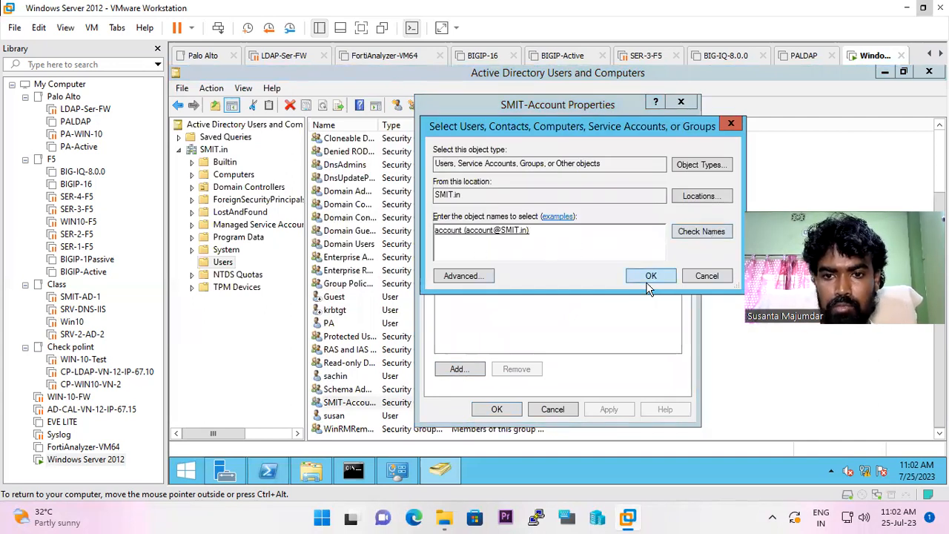
left_click(646, 280)
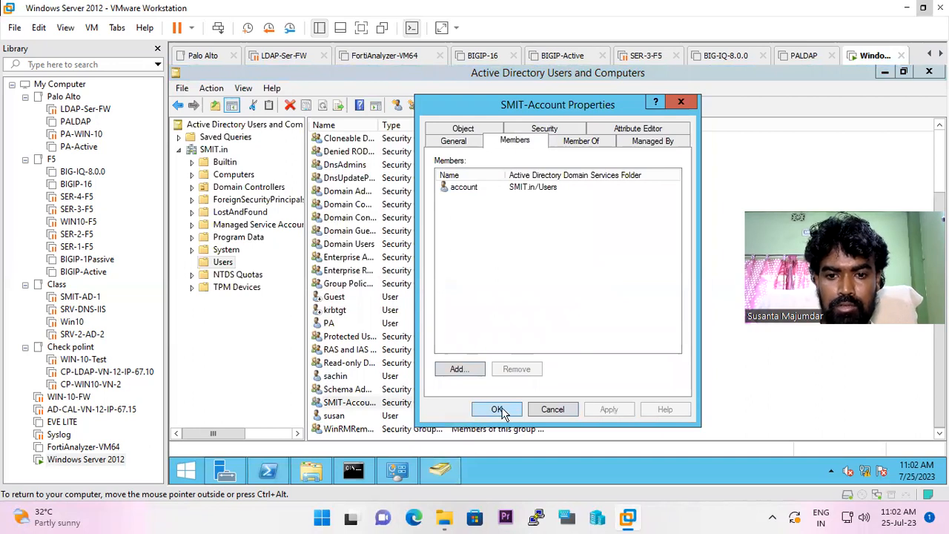
left_click(497, 409)
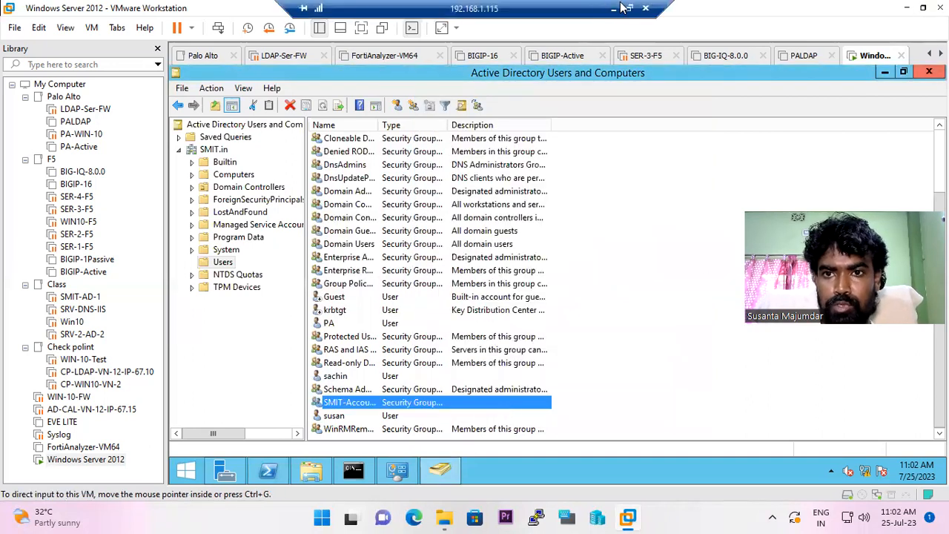
left_click(617, 11)
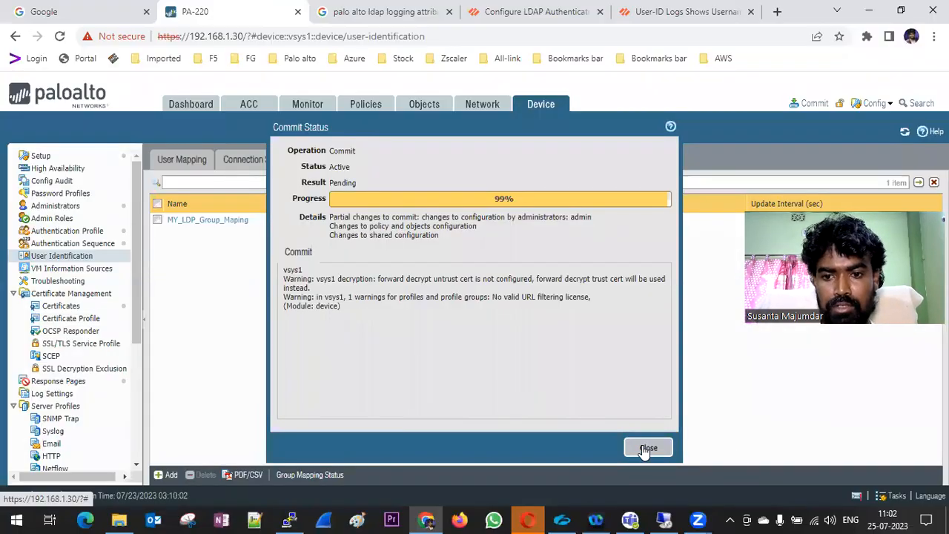
Open MY_LDP_Group_Maping and try loading groups under DC=SMIT,DC=in, which fails with invalid credentials
left_click(646, 447)
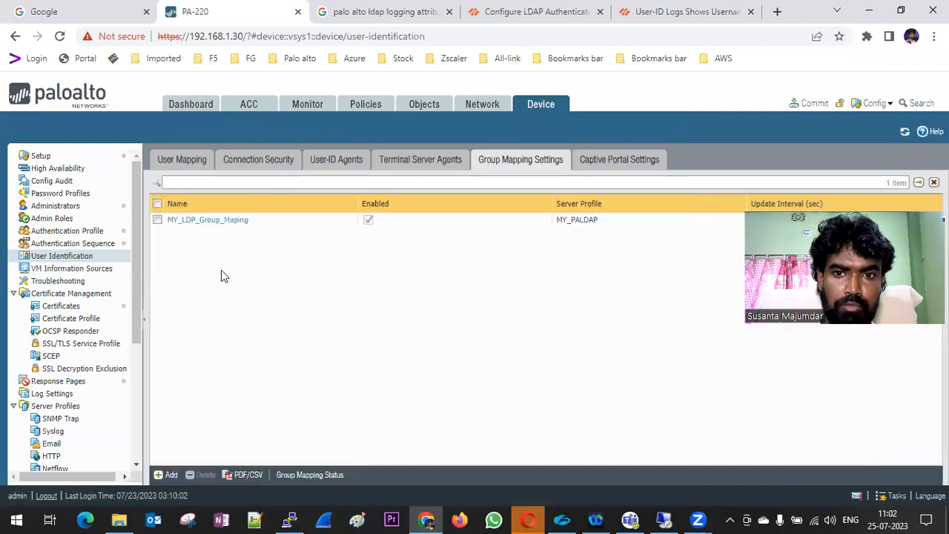
left_click(208, 221)
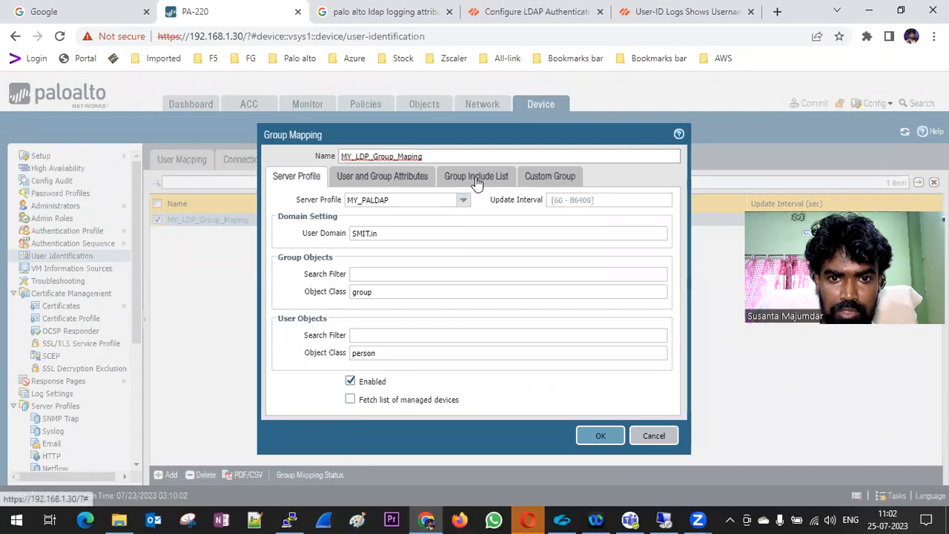
left_click(476, 179)
left_click(279, 238)
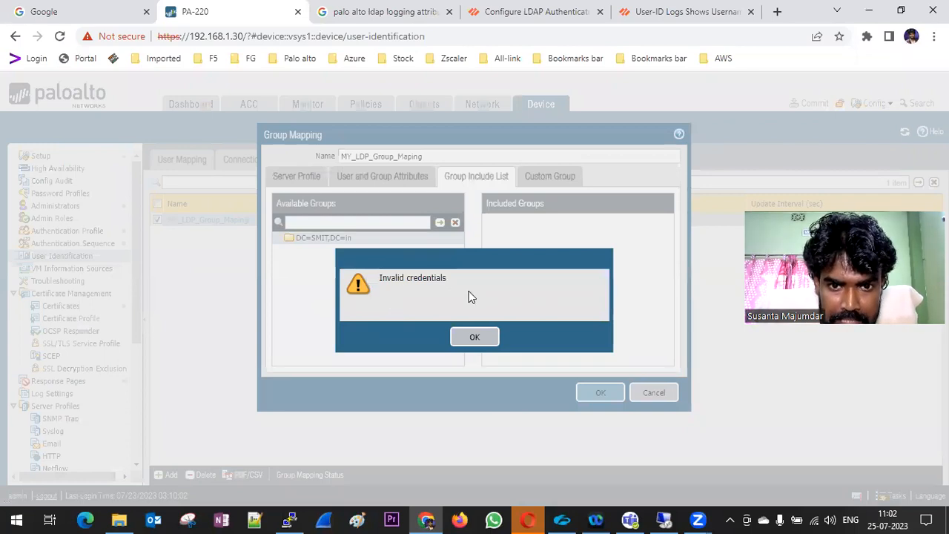
left_click(469, 337)
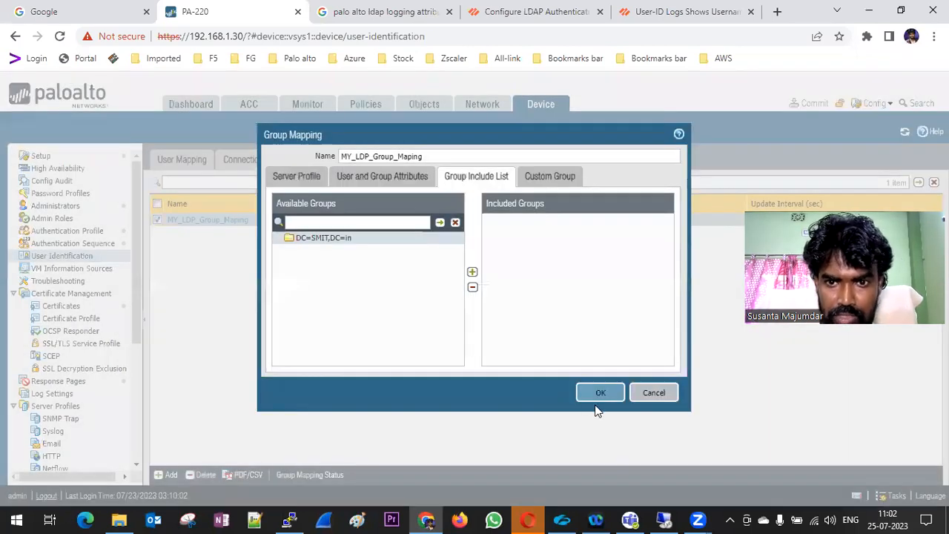
Review the Custom Group and User and Group Attributes tabs, ending on Server Profile
left_click(561, 177)
left_click(382, 177)
left_click(279, 178)
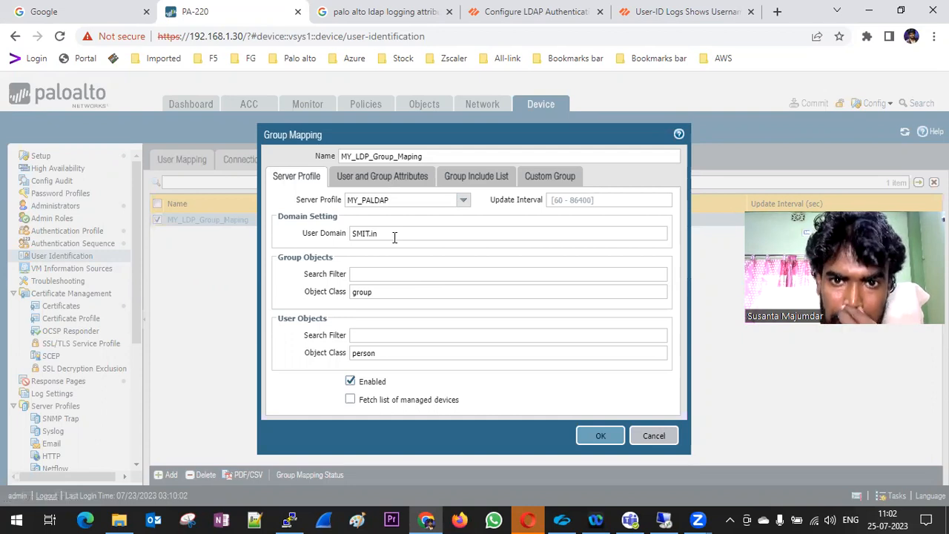
Look through the mapping's attributes, group include list and custom groups, returning to Server Profile
left_click(379, 182)
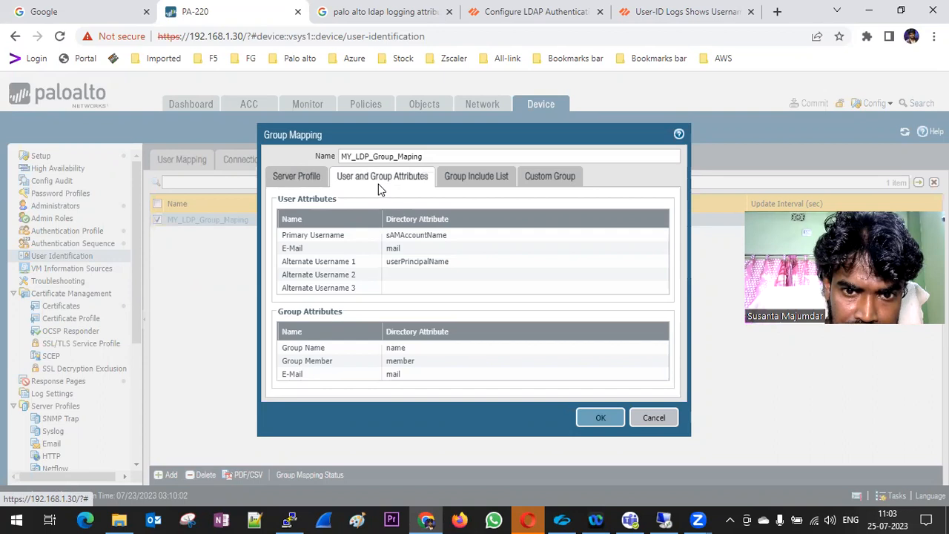
left_click(464, 179)
left_click(547, 183)
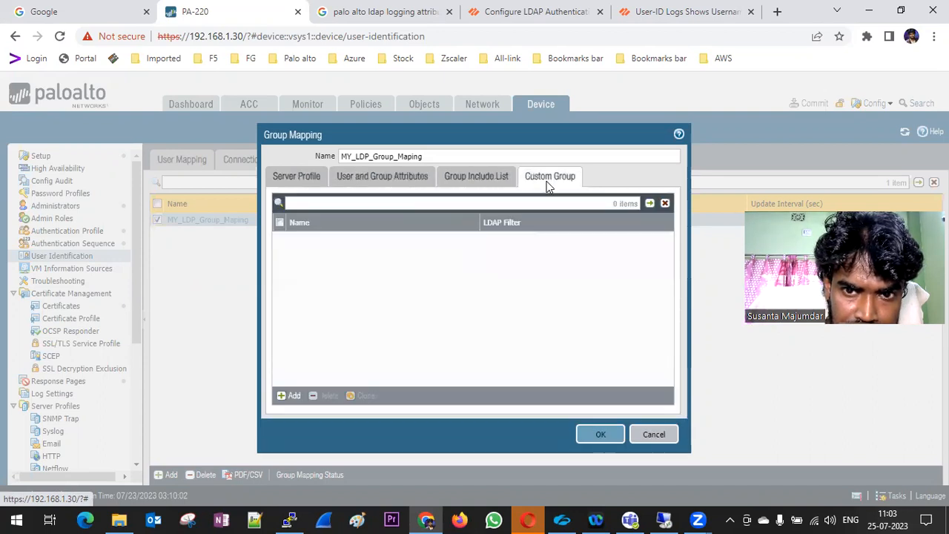
left_click(461, 181)
left_click(311, 178)
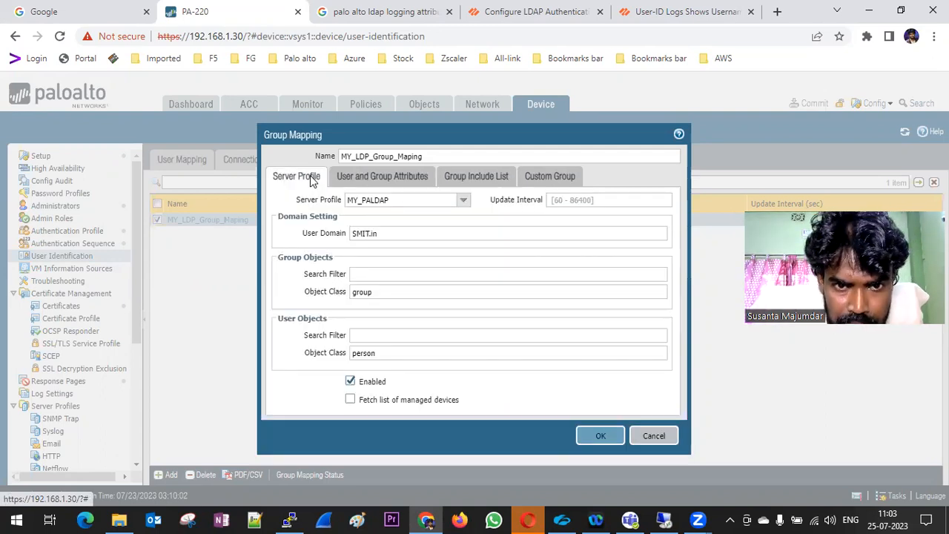
Change the user domain to smit.in and retry refreshing groups twice, still getting invalid credentials
left_click_drag(396, 231, 311, 244)
type("smit.in")
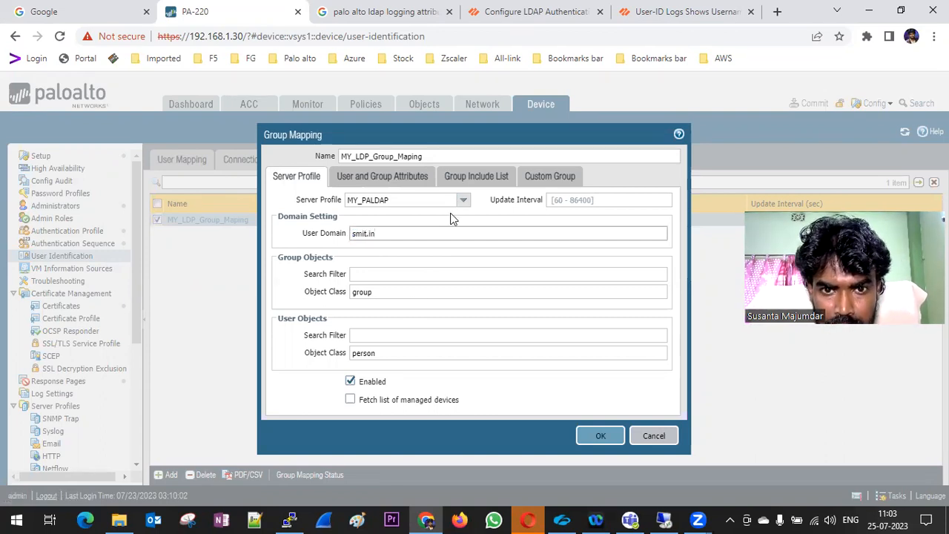
left_click(476, 175)
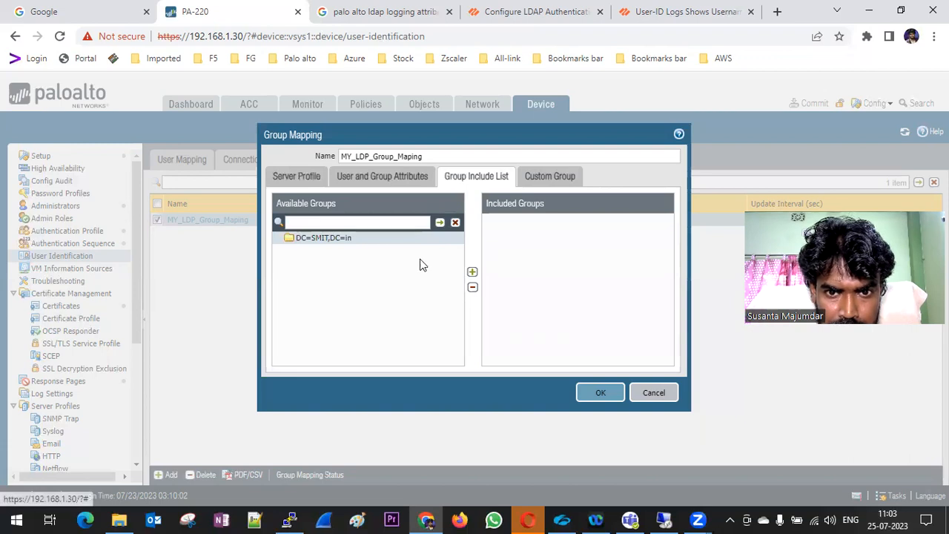
left_click(455, 222)
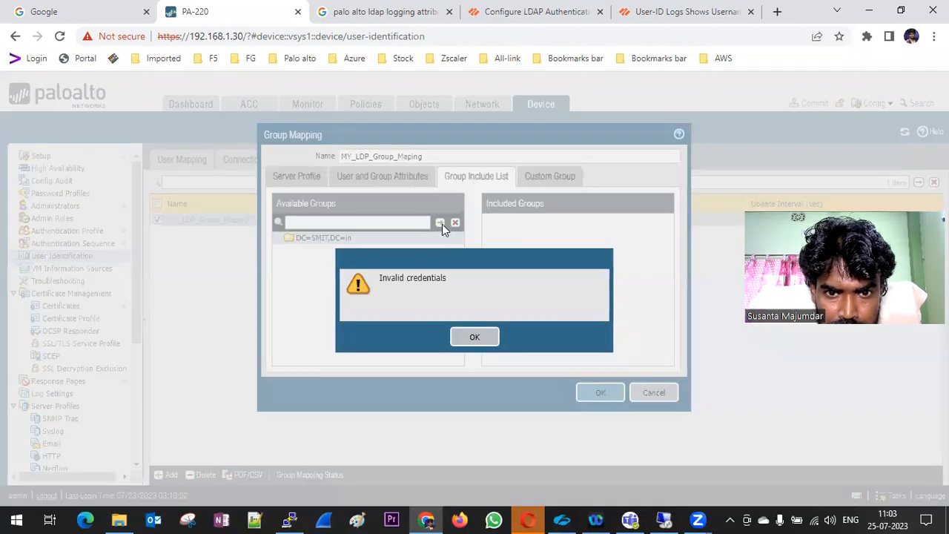
left_click(468, 337)
left_click(440, 223)
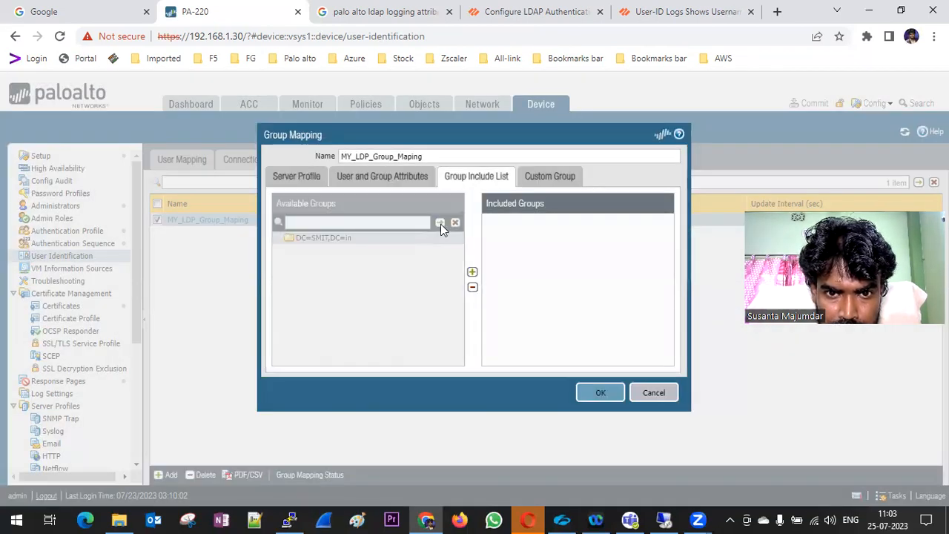
left_click(469, 337)
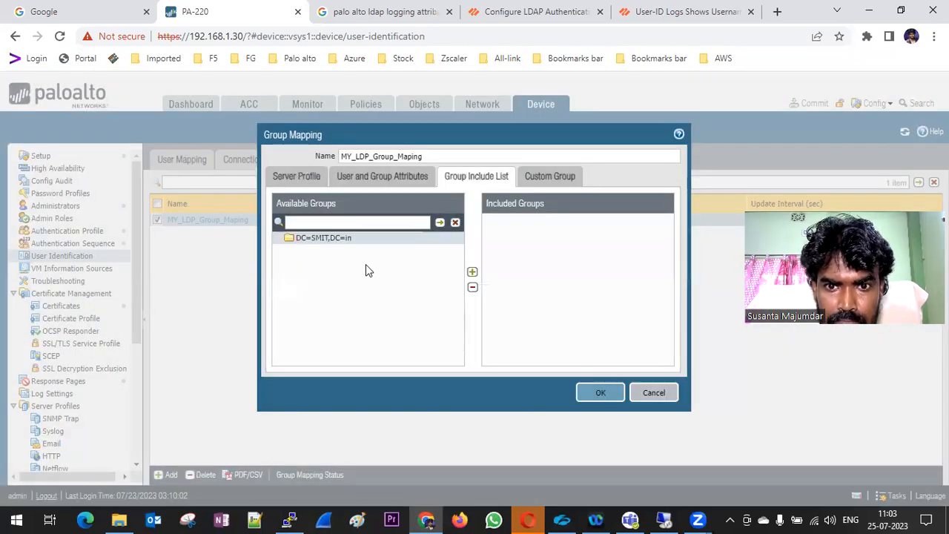
left_click(297, 178)
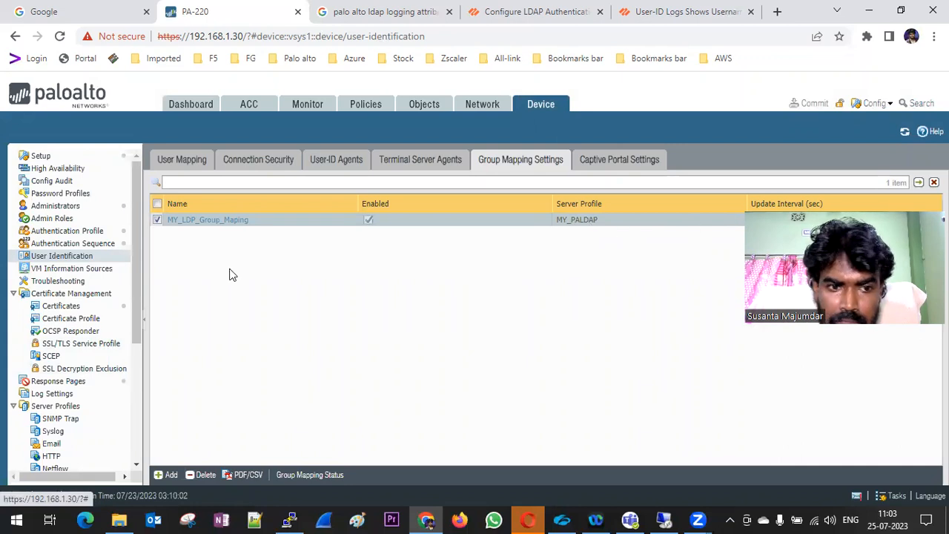
scroll(96, 377, "down", 3)
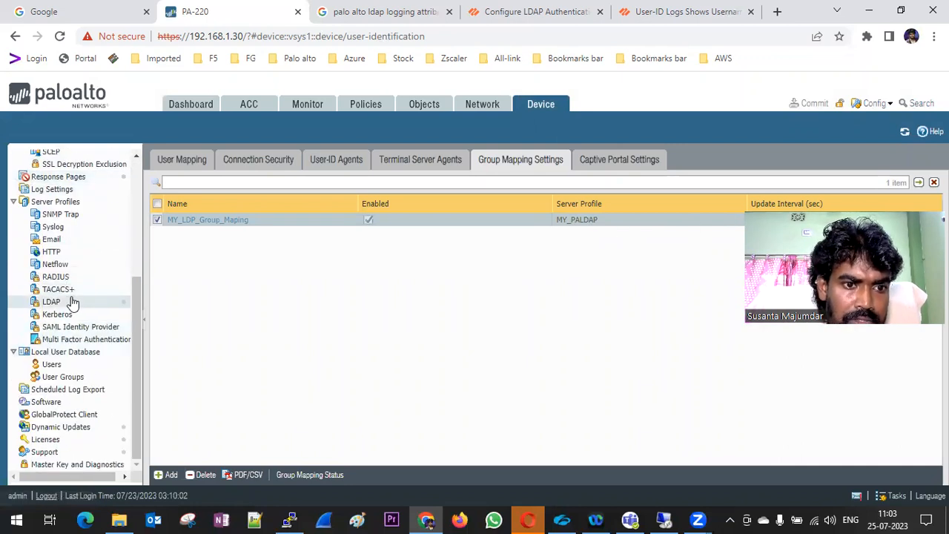
In the MY_PALDAP LDAP server profile, retype the bind password and its confirmation, then save
left_click(51, 302)
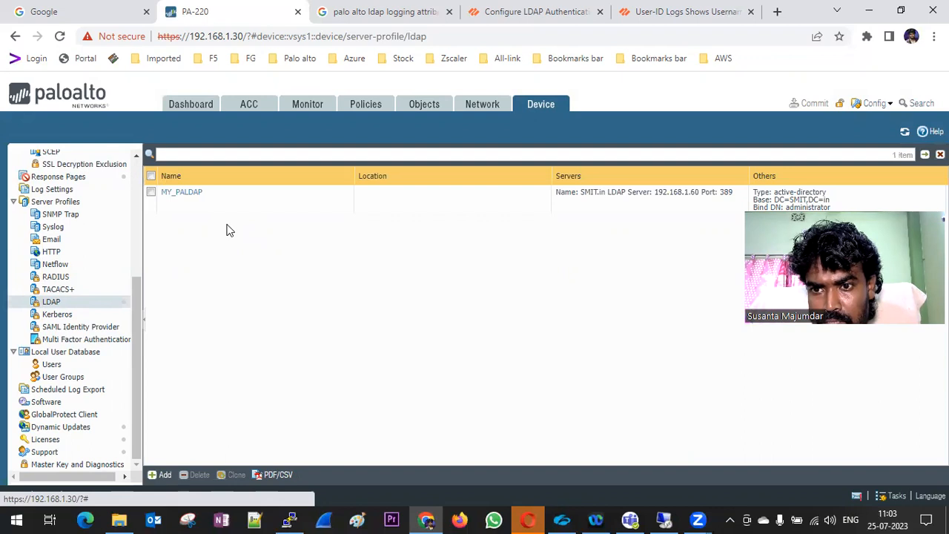
left_click(186, 195)
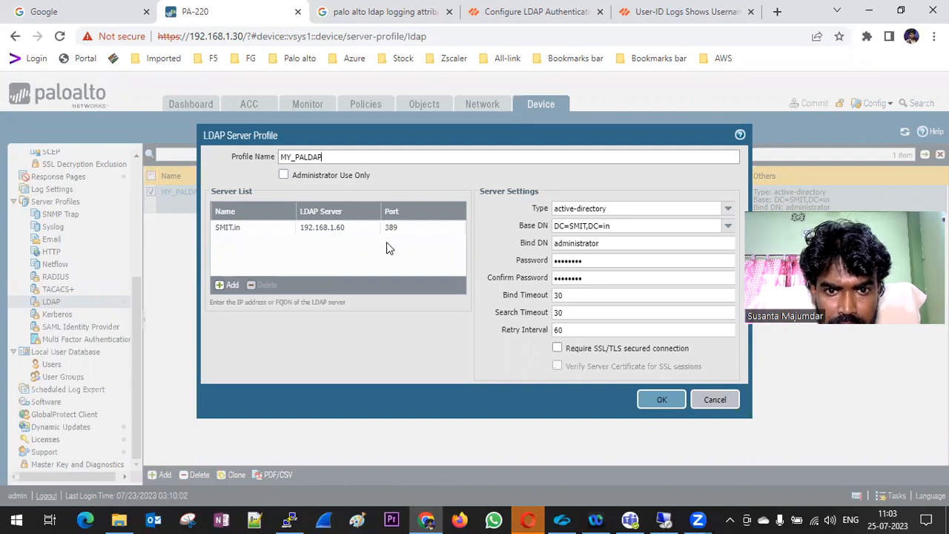
left_click_drag(613, 262, 538, 267)
type("P")
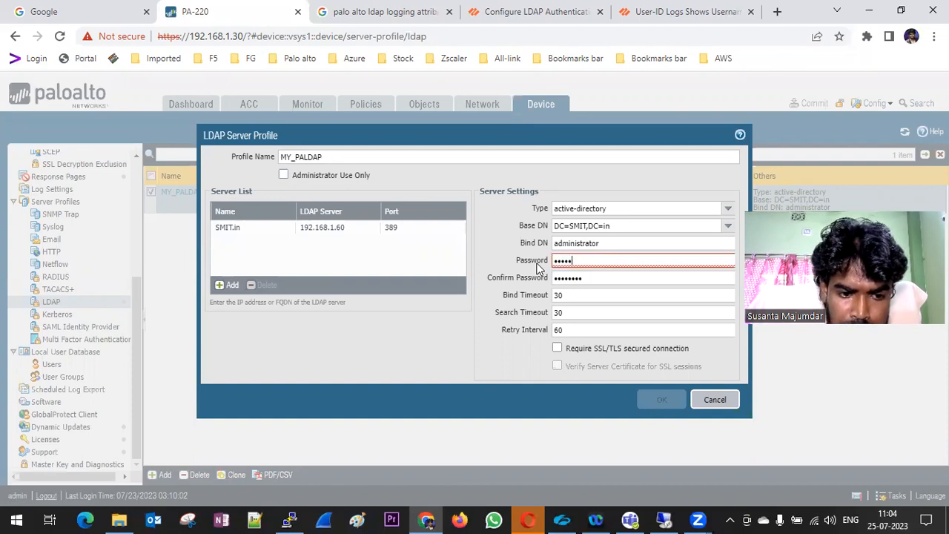
type("••••••••")
key("Tab")
type("•")
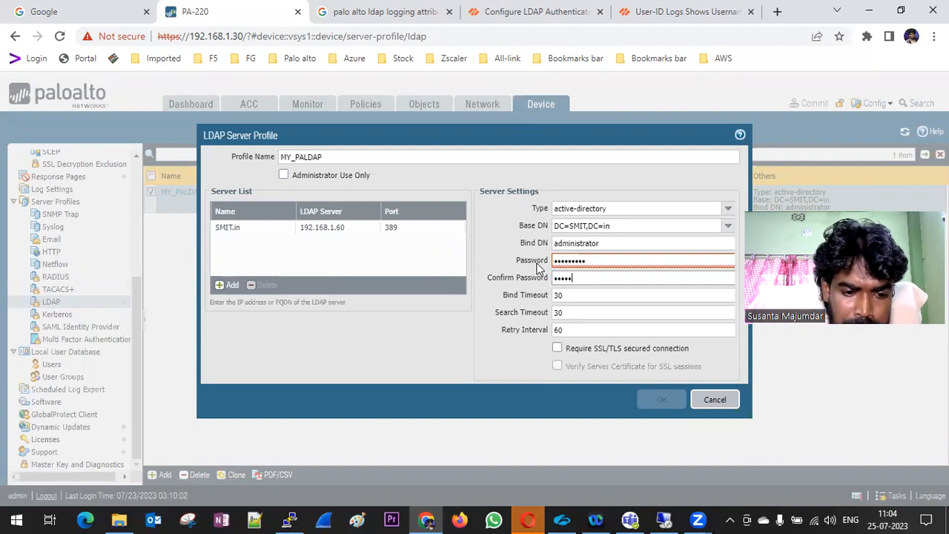
type("••••••••")
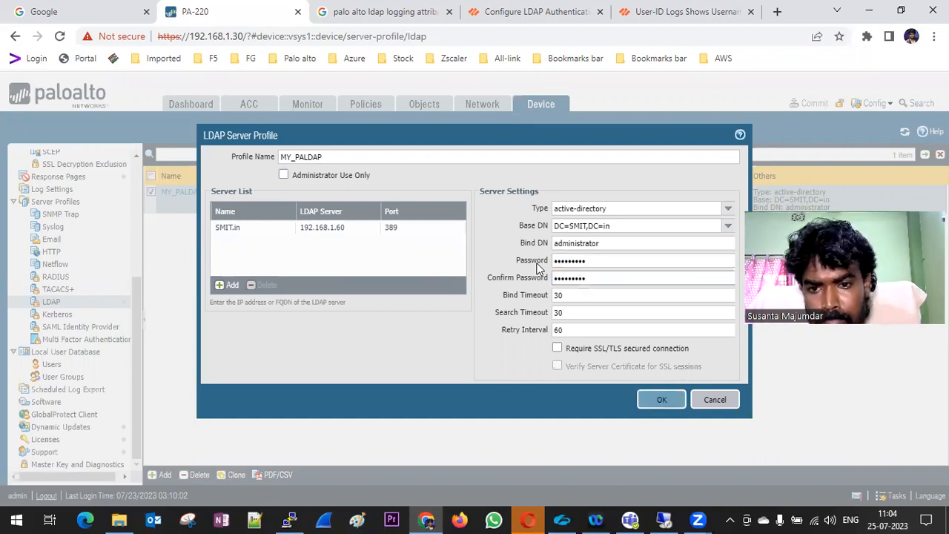
left_click(660, 405)
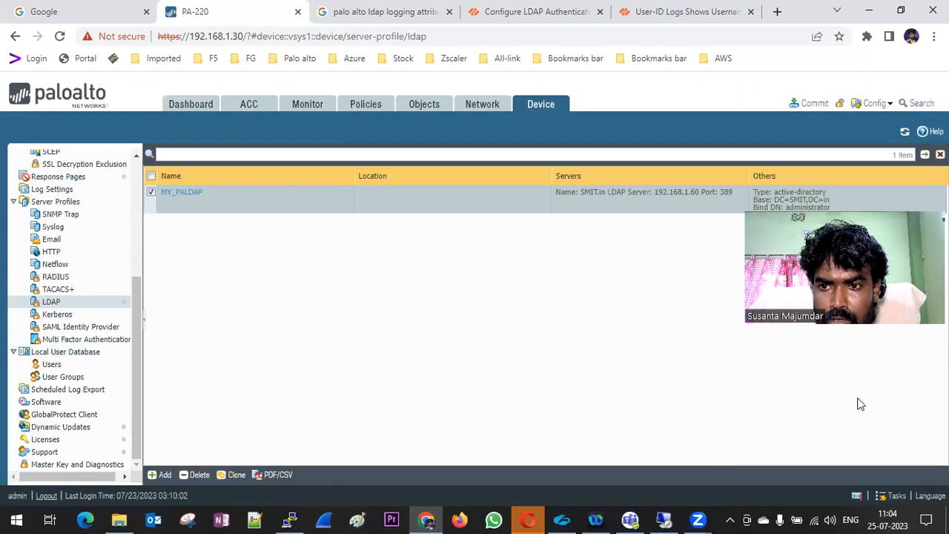
Start then cancel a commit and return to the User Identification settings
left_click(825, 107)
left_click(656, 450)
scroll(82, 255, "up", 5)
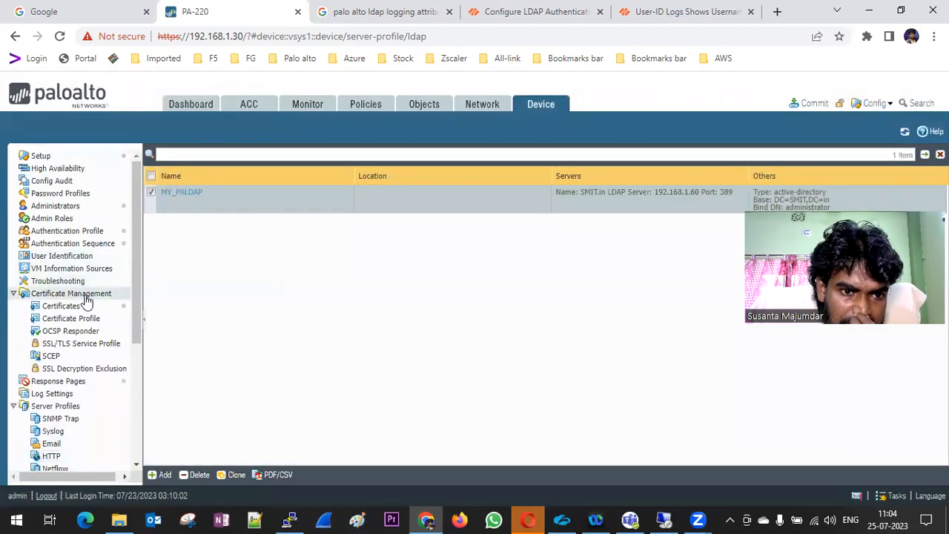
left_click(83, 272)
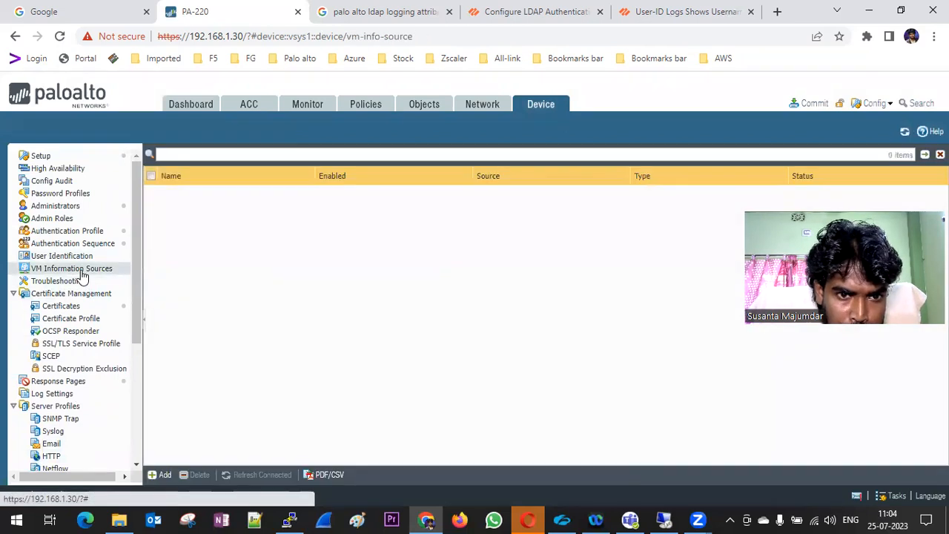
left_click(74, 256)
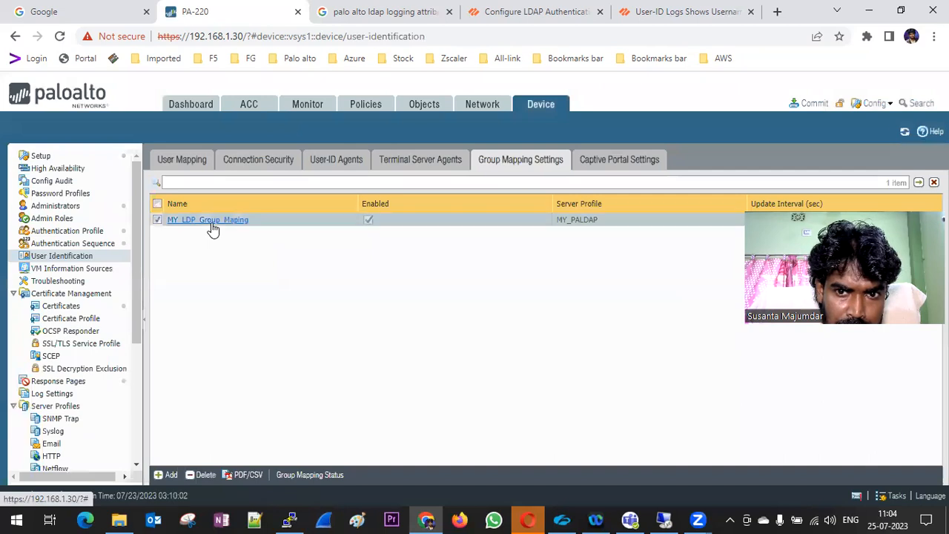
Retry loading MY_LDP_Group_Maping's groups under DC=SMIT,DC=in, again hitting invalid credentials
left_click(211, 223)
left_click(495, 177)
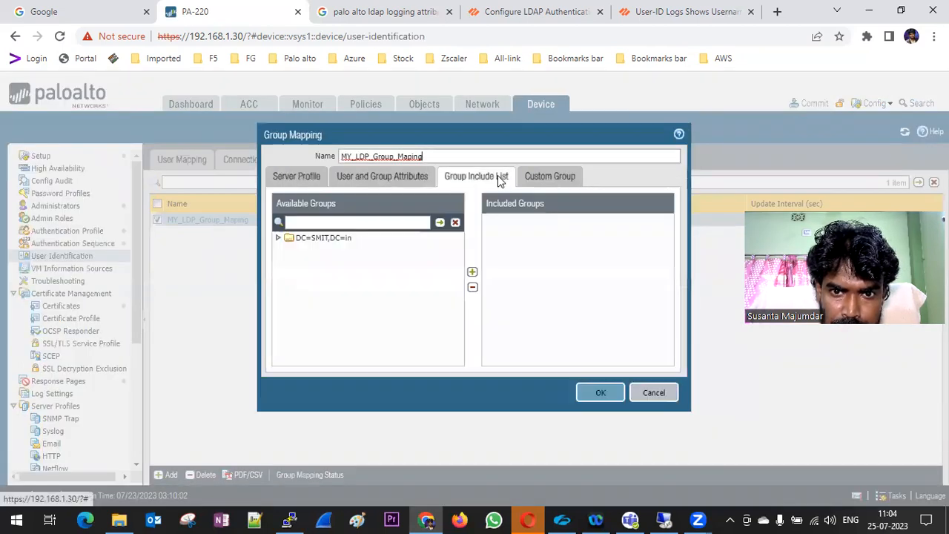
left_click(280, 239)
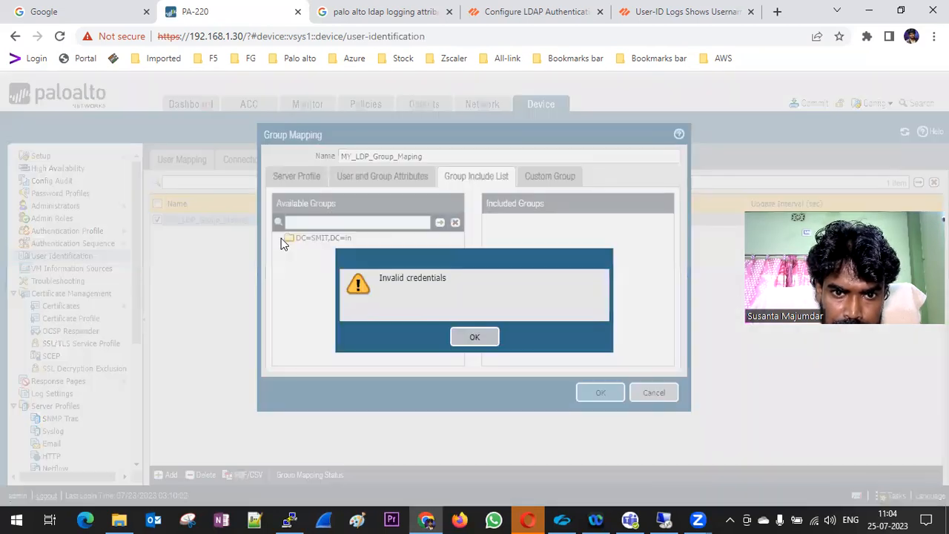
left_click(468, 340)
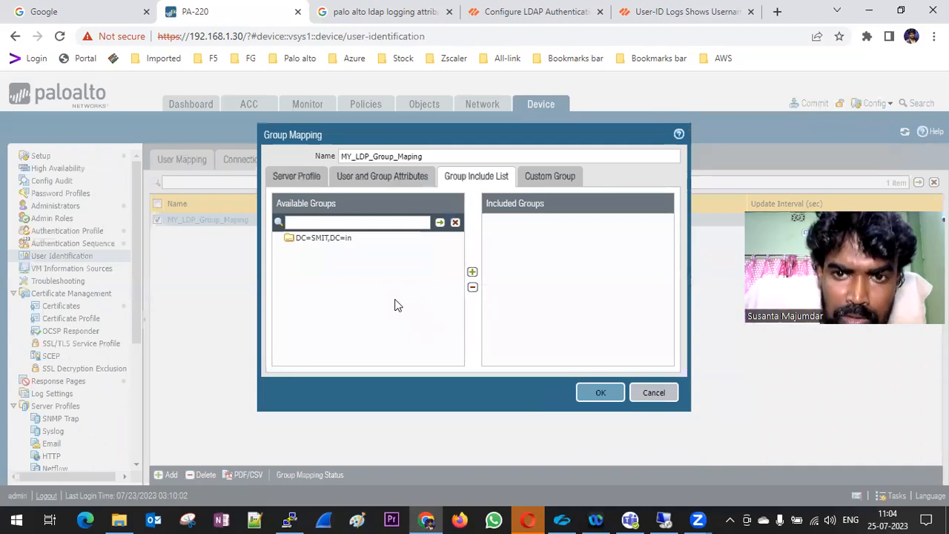
Keep MY_PALDAP and domain SMIT.in, retry fetching groups, dismiss the error, and save the mapping
left_click(296, 180)
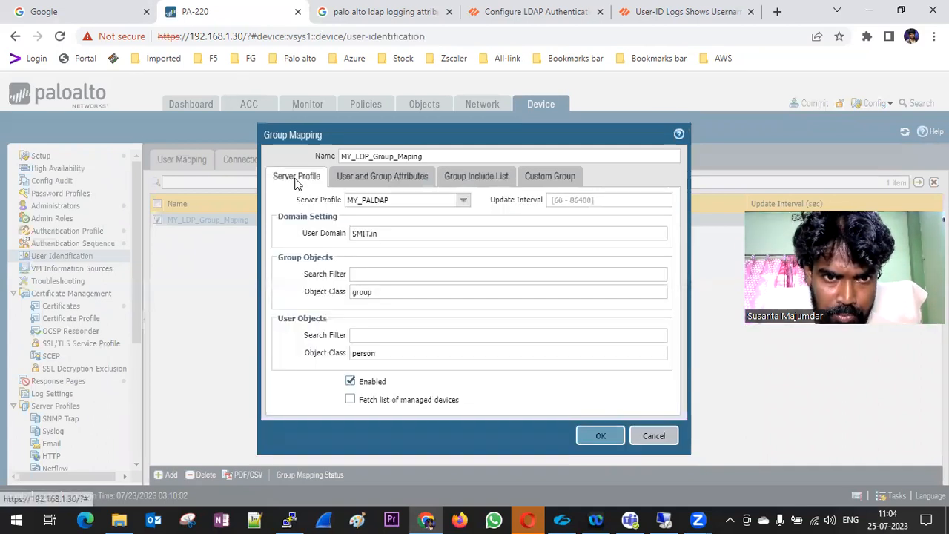
left_click(463, 201)
left_click(419, 217)
left_click(395, 236)
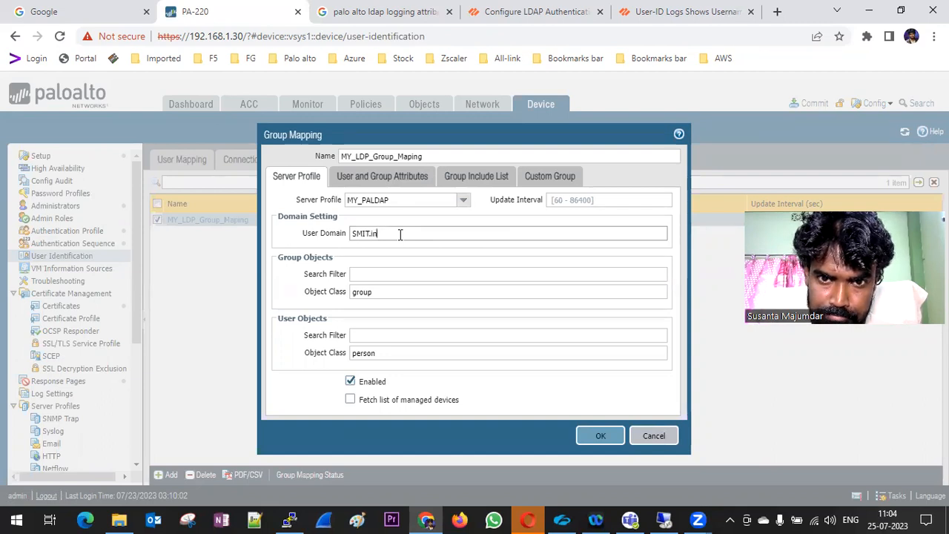
left_click(467, 177)
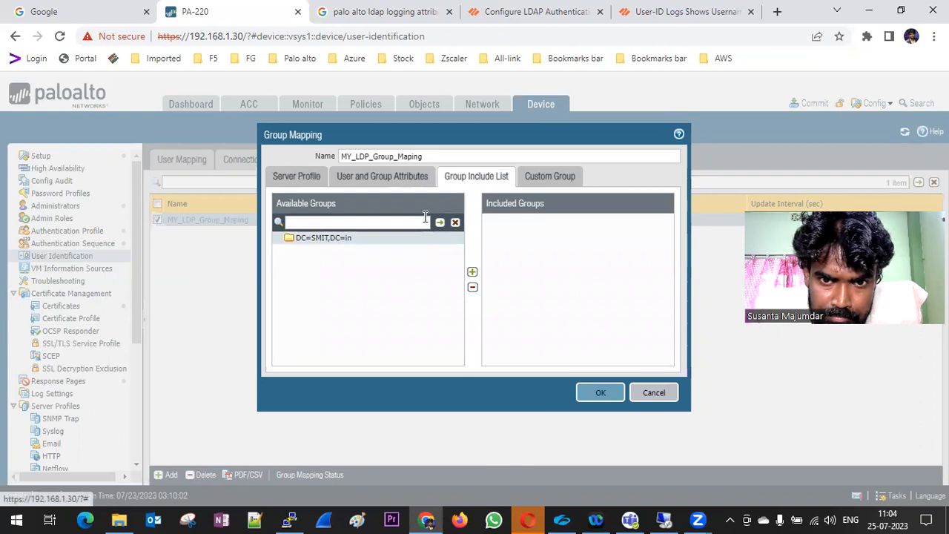
left_click(441, 224)
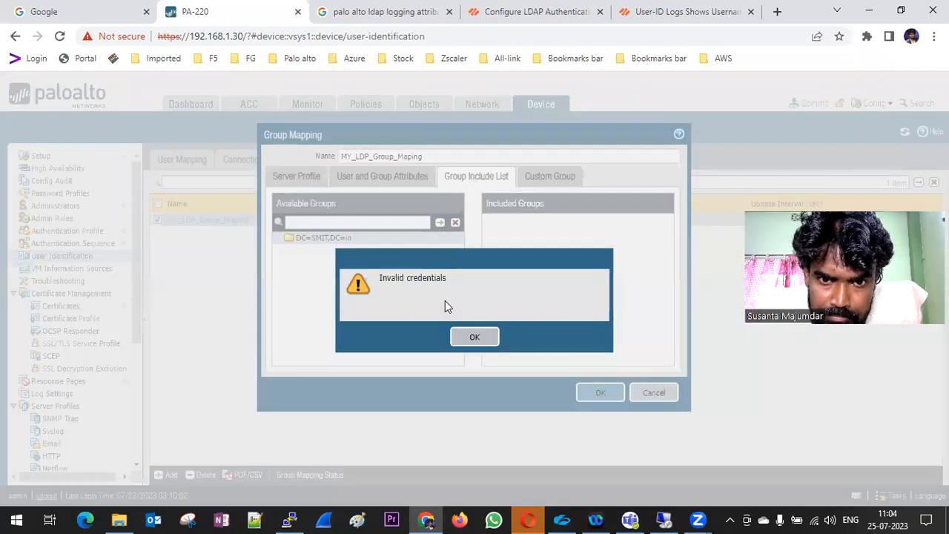
left_click(472, 338)
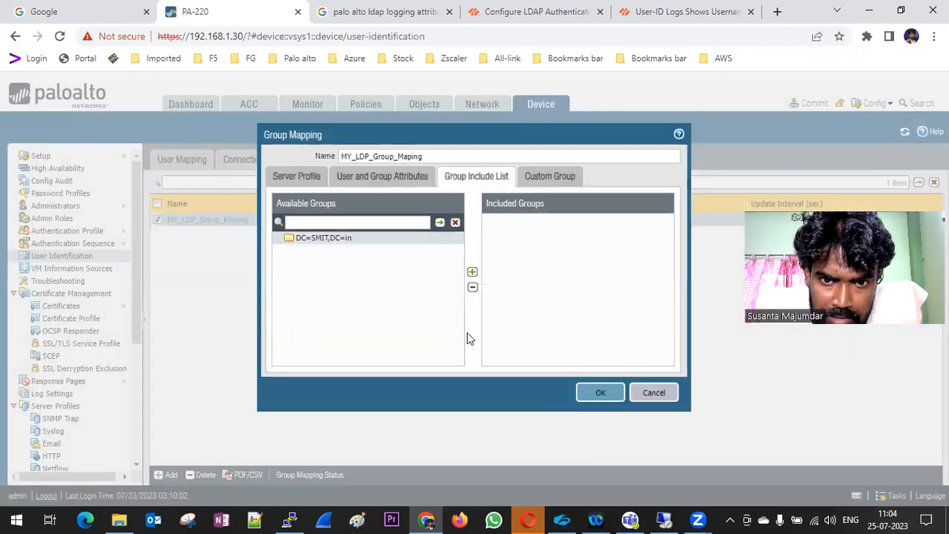
left_click(598, 394)
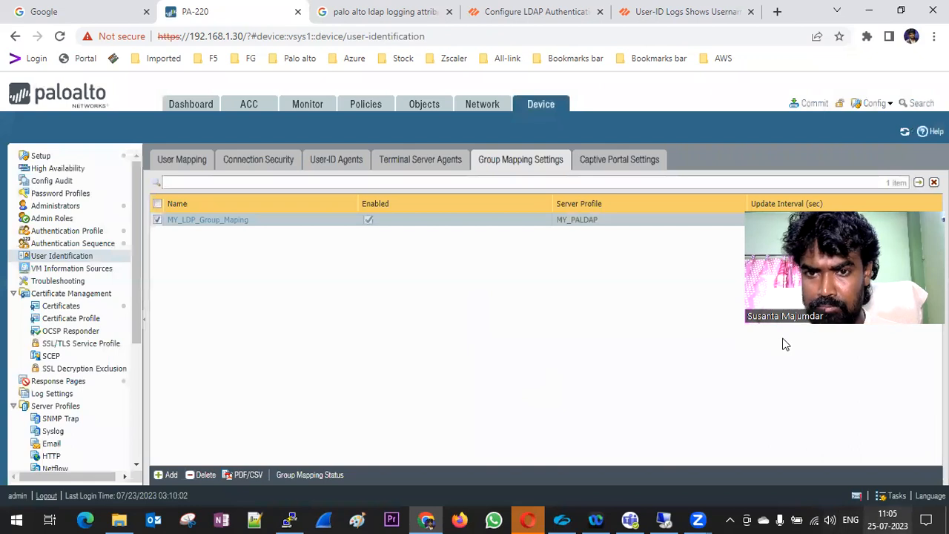
Commit the pending configuration changes and switch to the Windows Server virtual machine
left_click(810, 103)
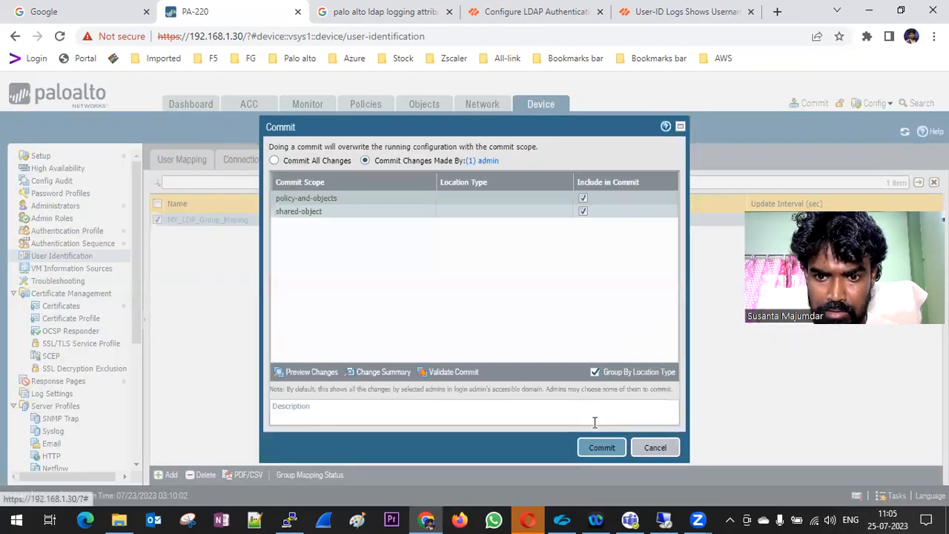
left_click(602, 447)
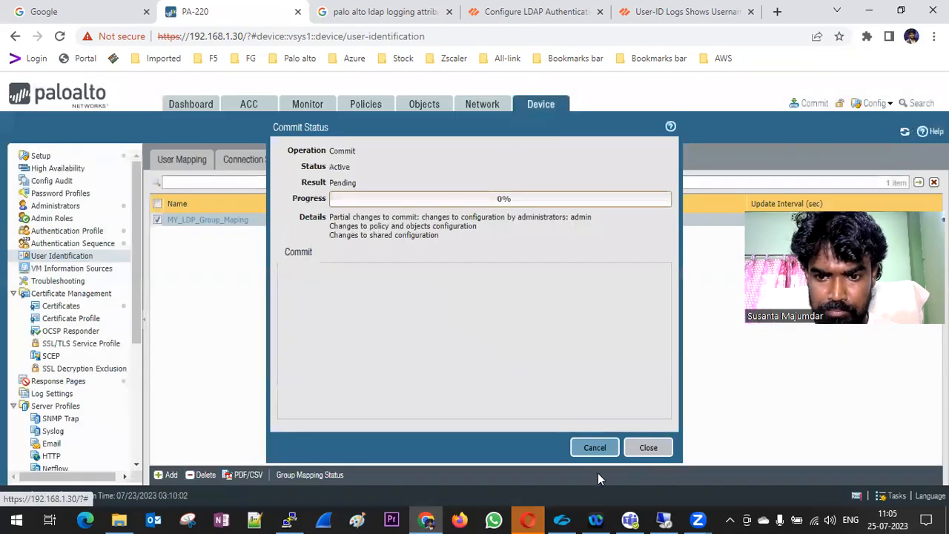
left_click(664, 520)
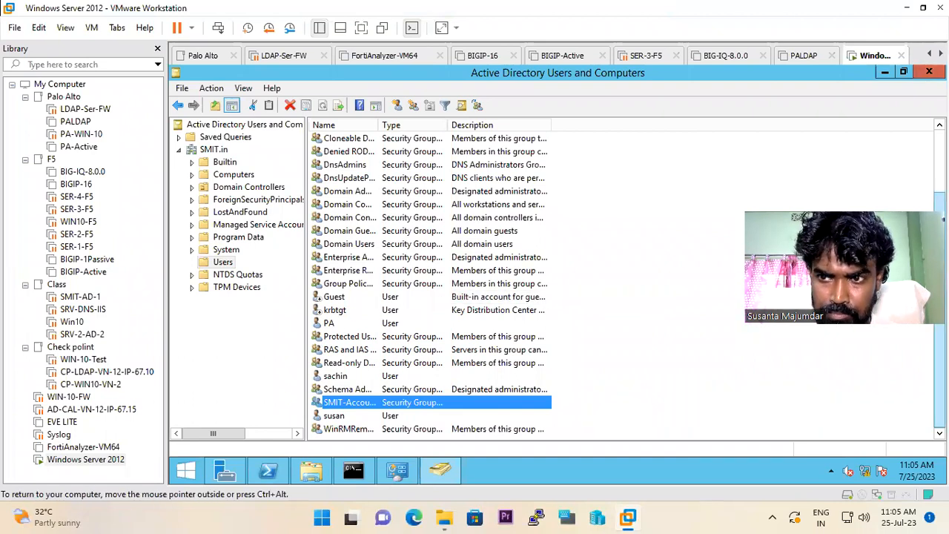
Lock the Windows Server 2012 session from the Administrator account menu on the Start screen
scroll(939, 282, "up", 2)
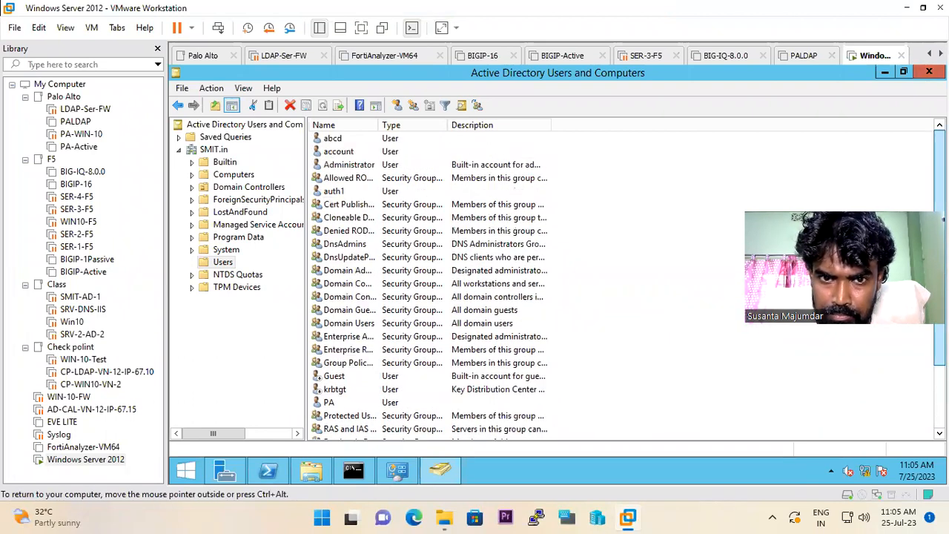
left_click(350, 166)
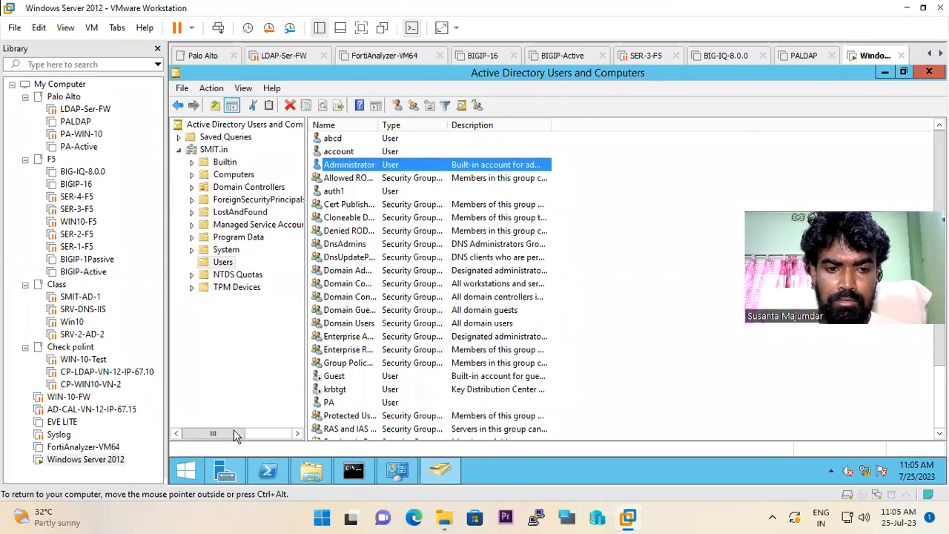
left_click(186, 474)
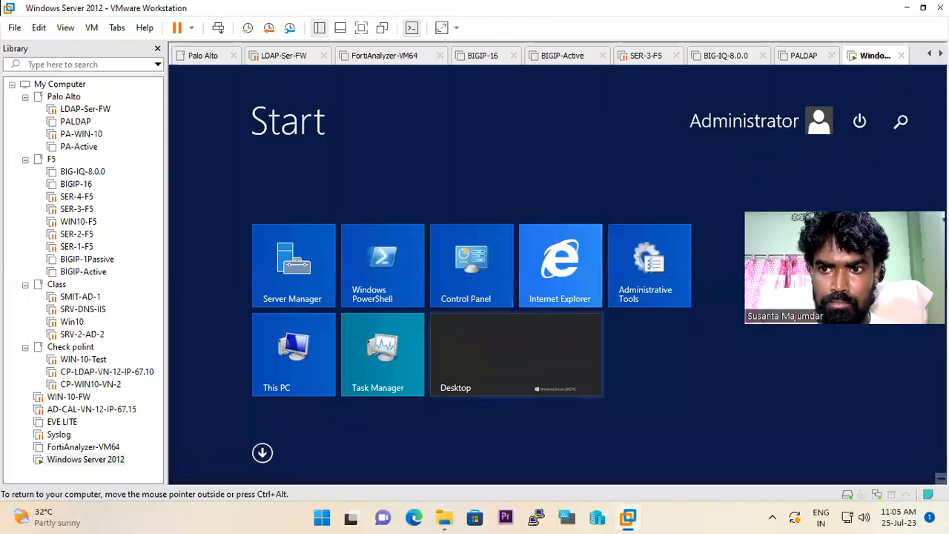
left_click(860, 123)
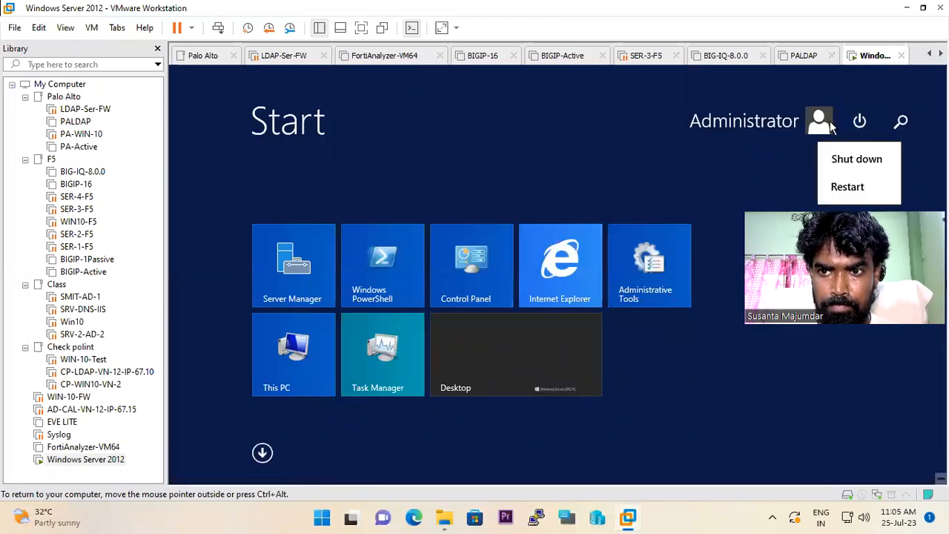
left_click(826, 123)
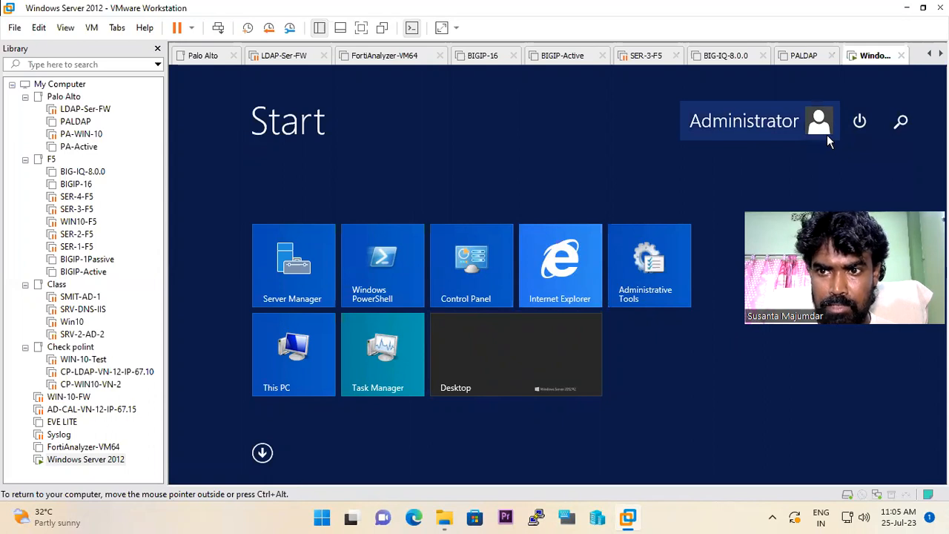
left_click(819, 123)
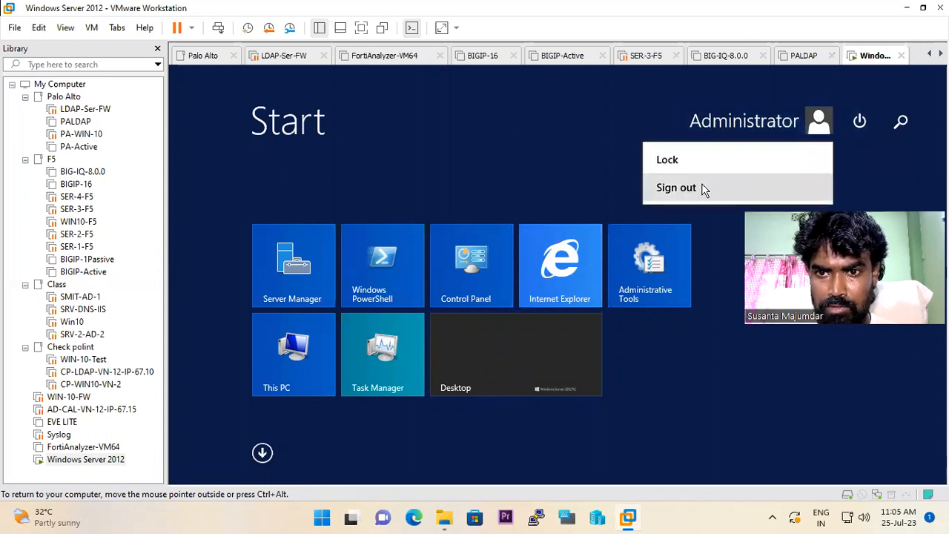
left_click(693, 160)
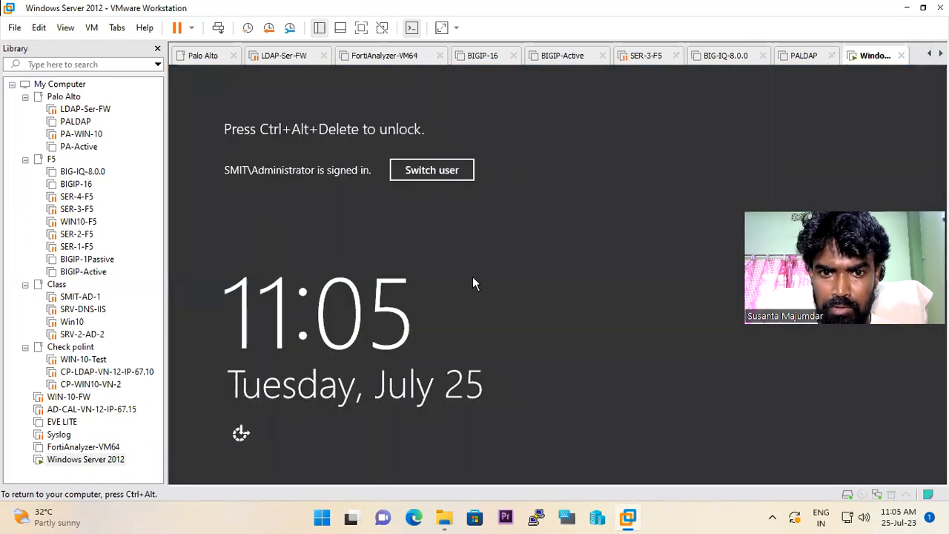
Unlock the session by entering the domain administrator's password
left_click(218, 29)
type("P@ss")
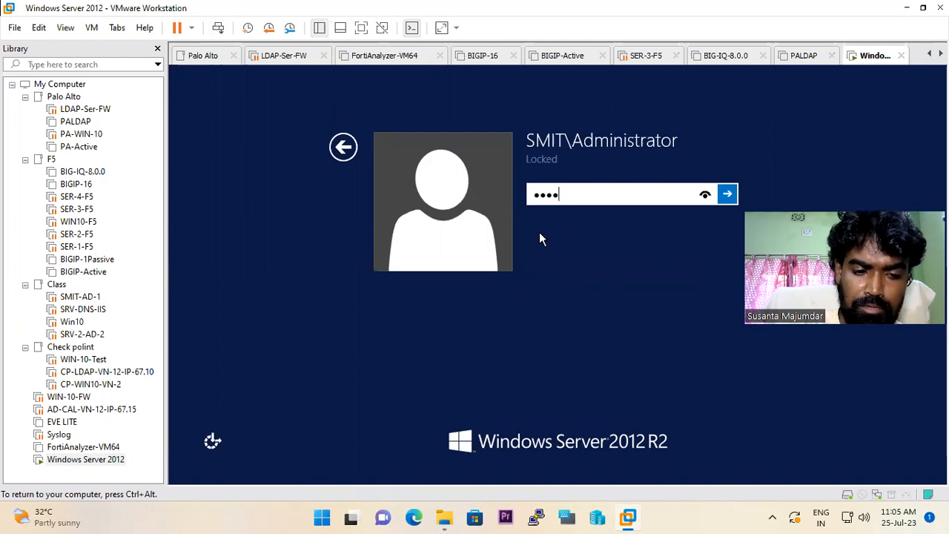
type("**")
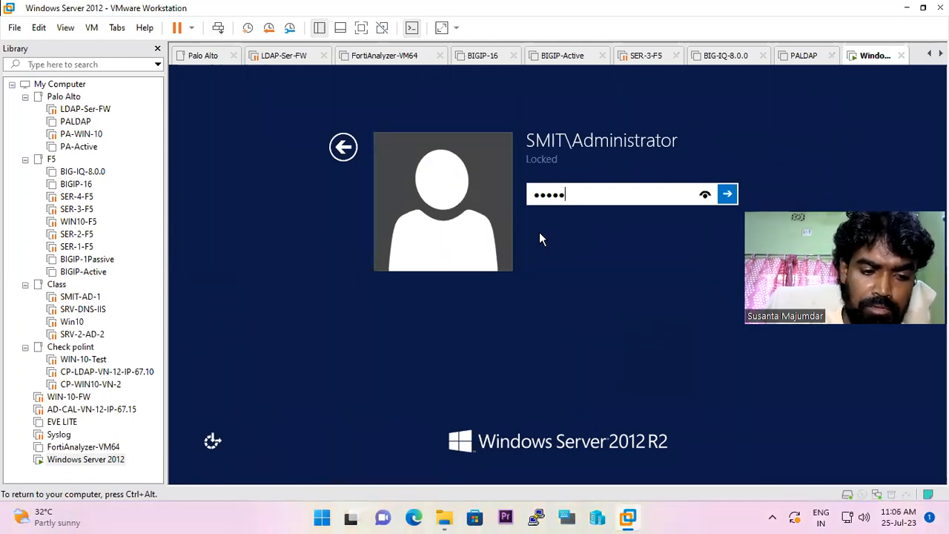
type("***")
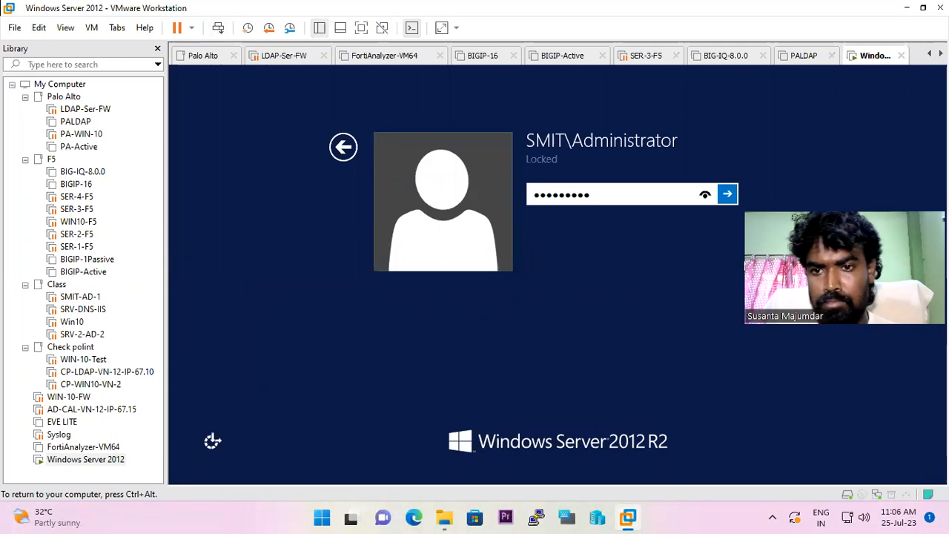
left_click(736, 196)
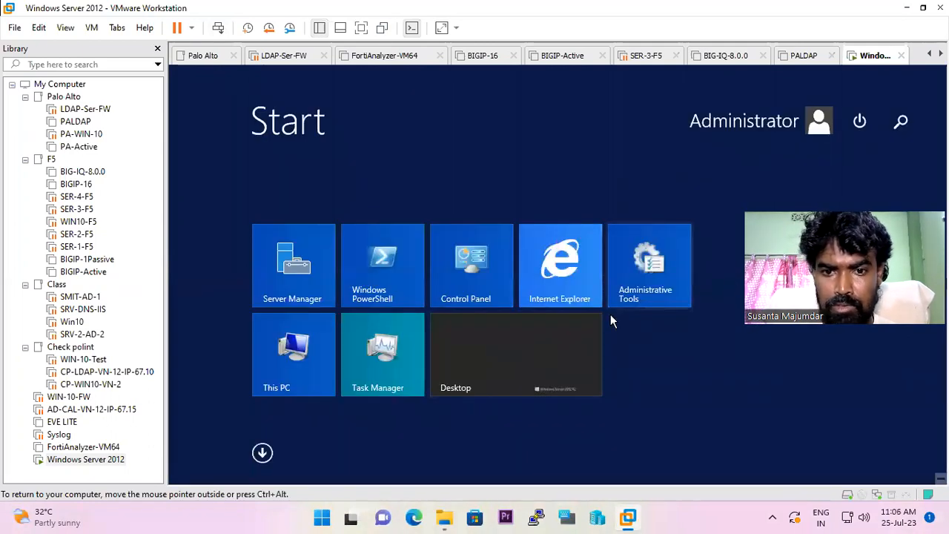
Back in PAN-OS, close Commit Status and open MY_PALDAP under Device > Server Profiles > LDAP
left_click(614, 8)
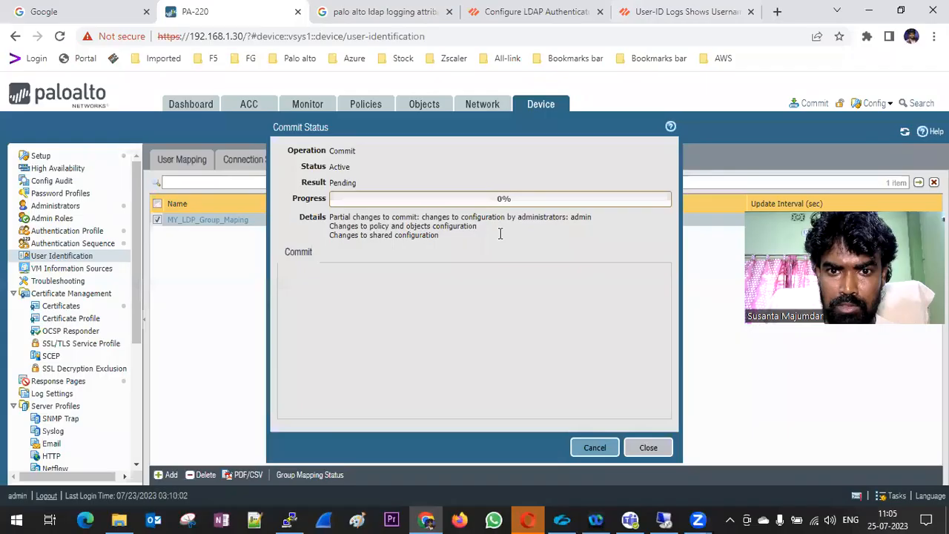
left_click(646, 448)
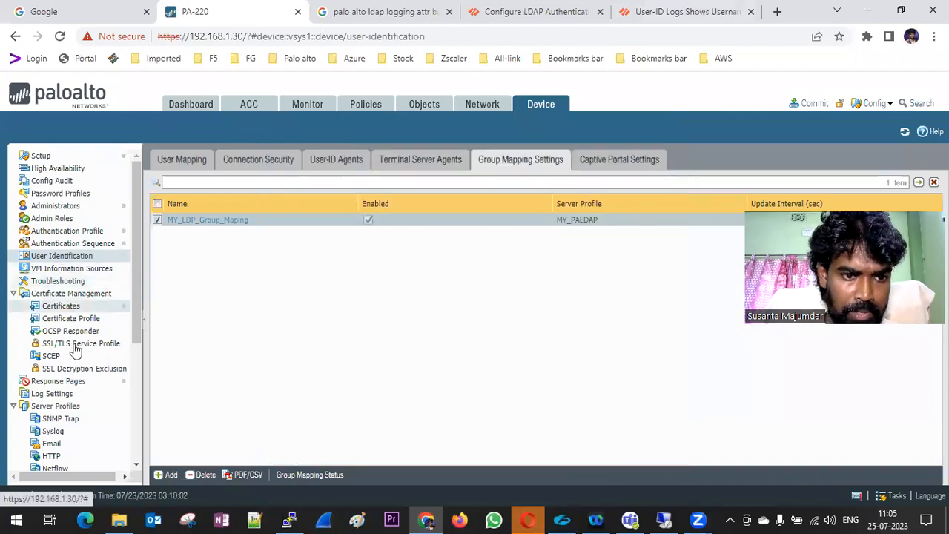
scroll(70, 445, "down", 2)
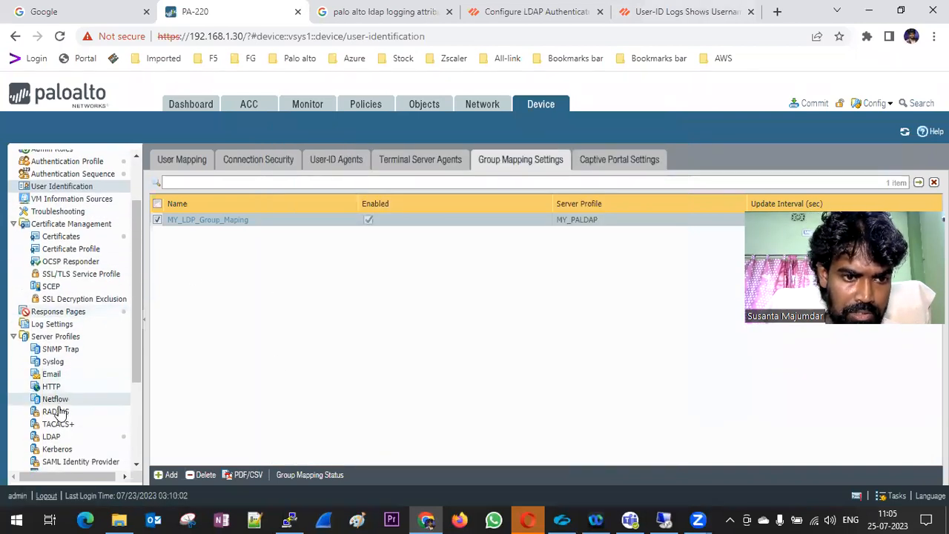
left_click(53, 436)
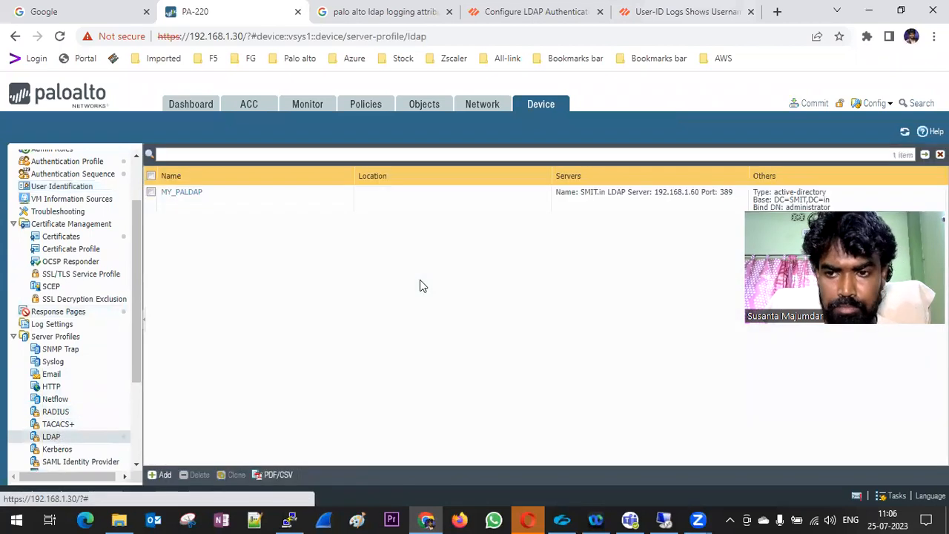
left_click(182, 193)
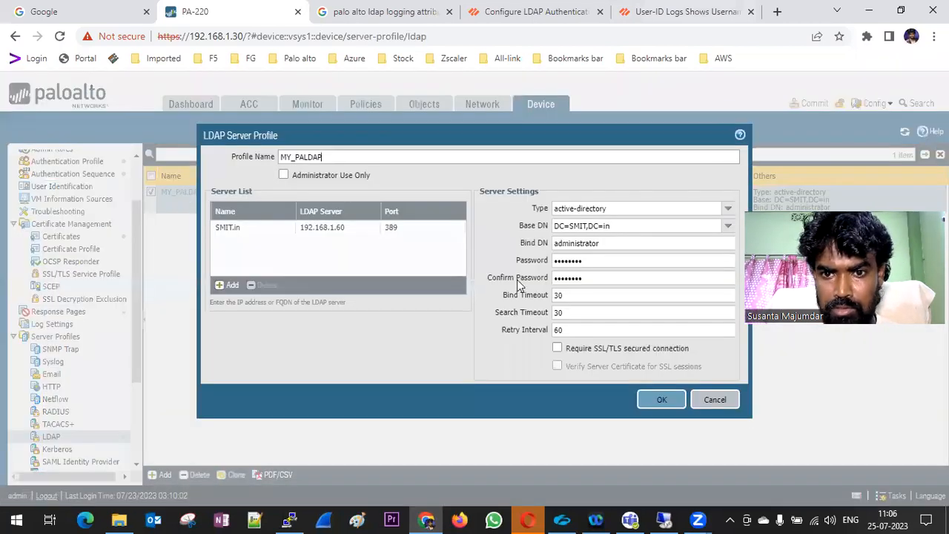
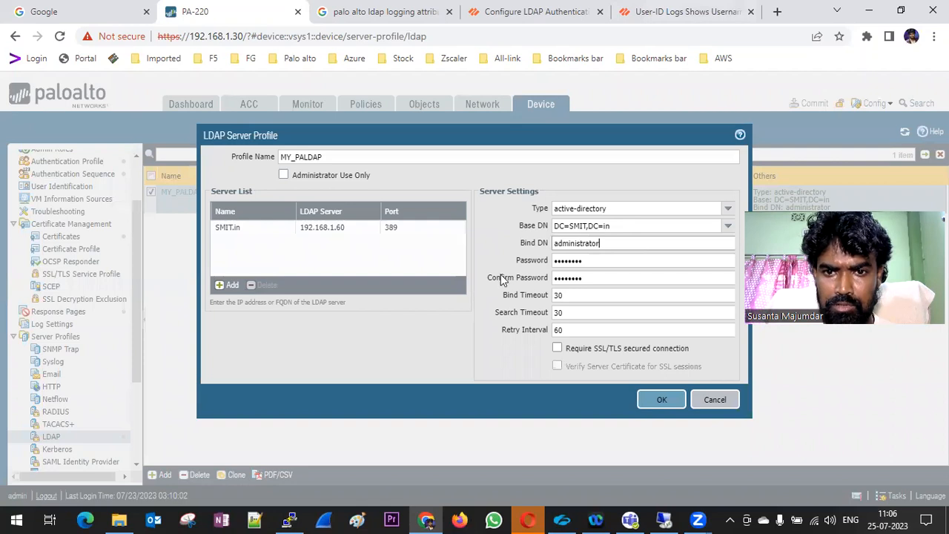
Close MY_PALDAP unchanged and check the running commit job's progress in Tasks
left_click(715, 400)
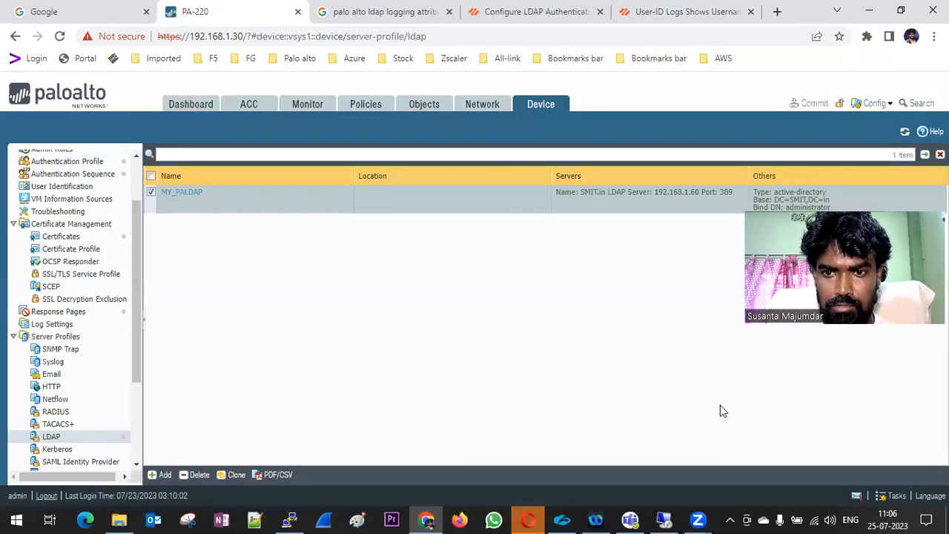
left_click(895, 495)
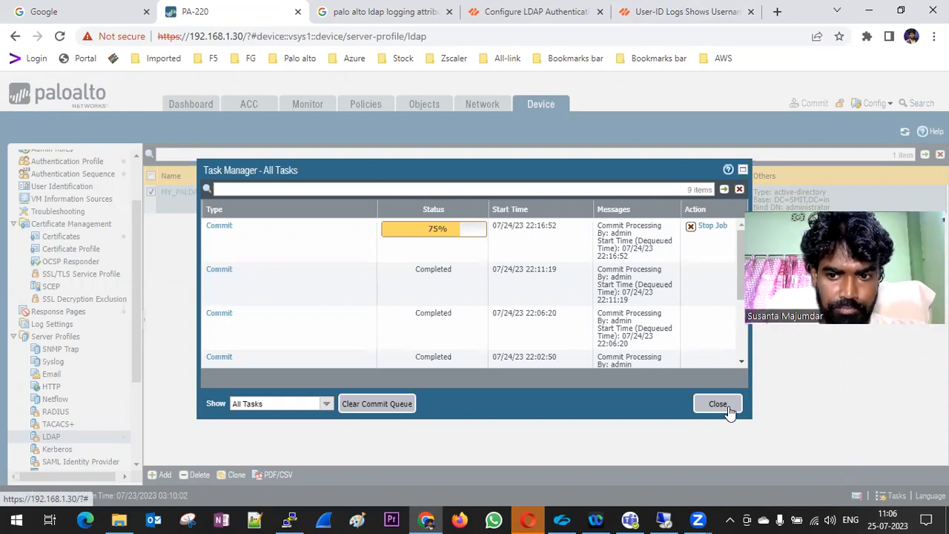
left_click(726, 407)
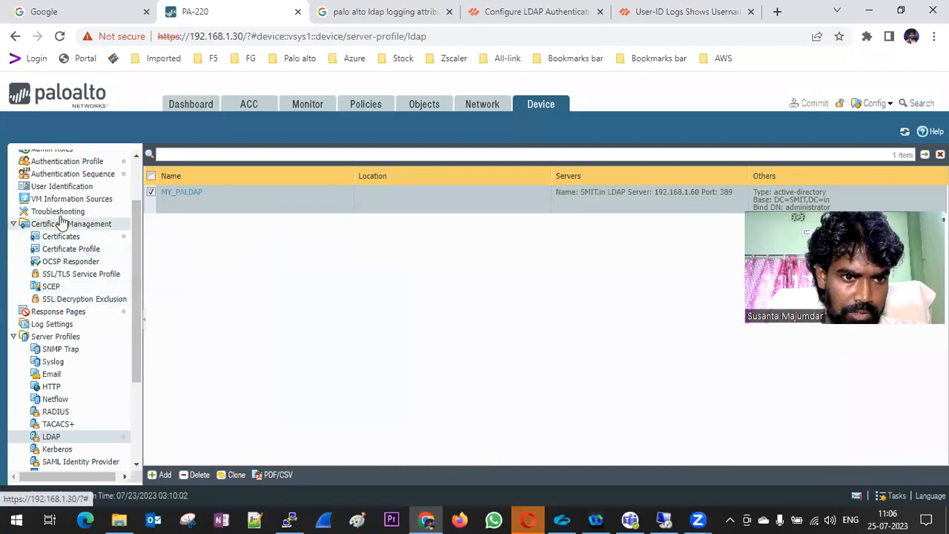
Review the User Identification tabs, ending on Group Mapping Settings
left_click(62, 186)
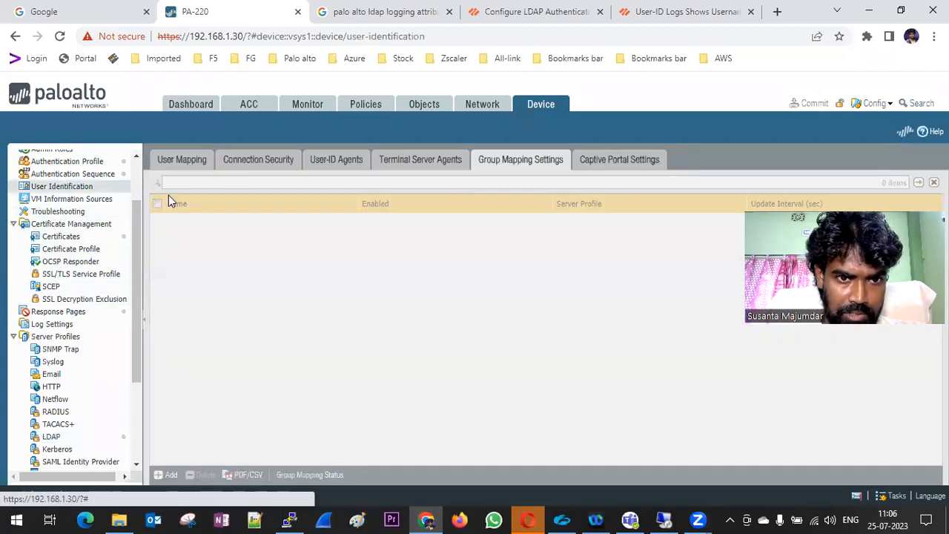
left_click(179, 160)
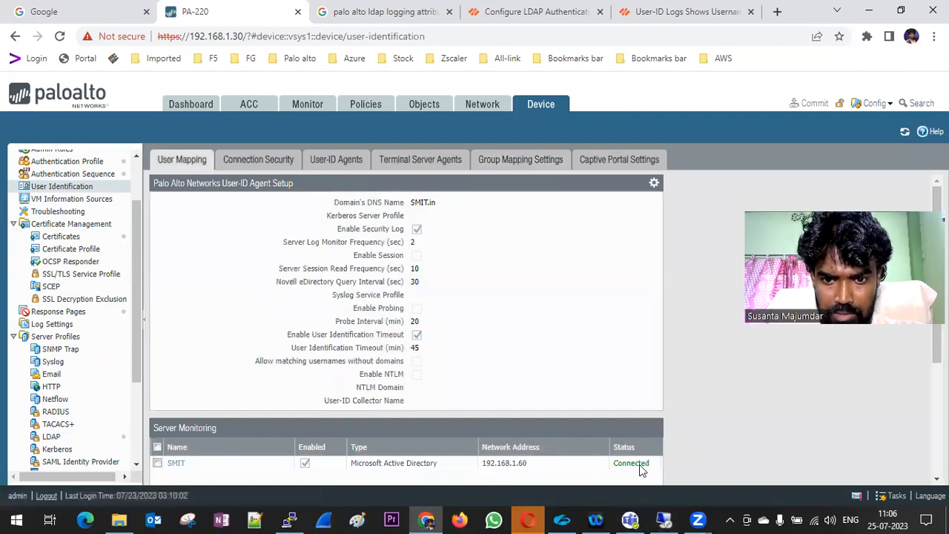
scroll(549, 342, "down", 3)
scroll(548, 342, "up", 3)
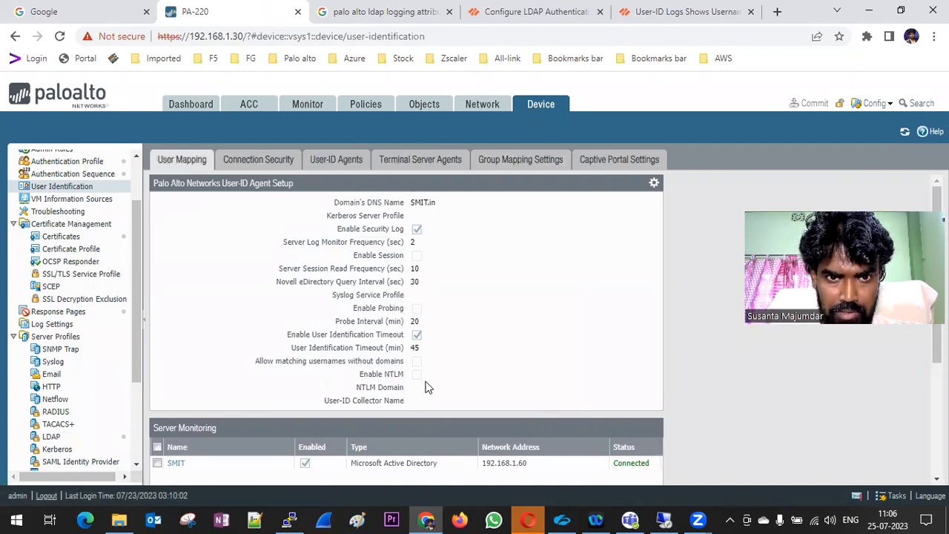
left_click(234, 158)
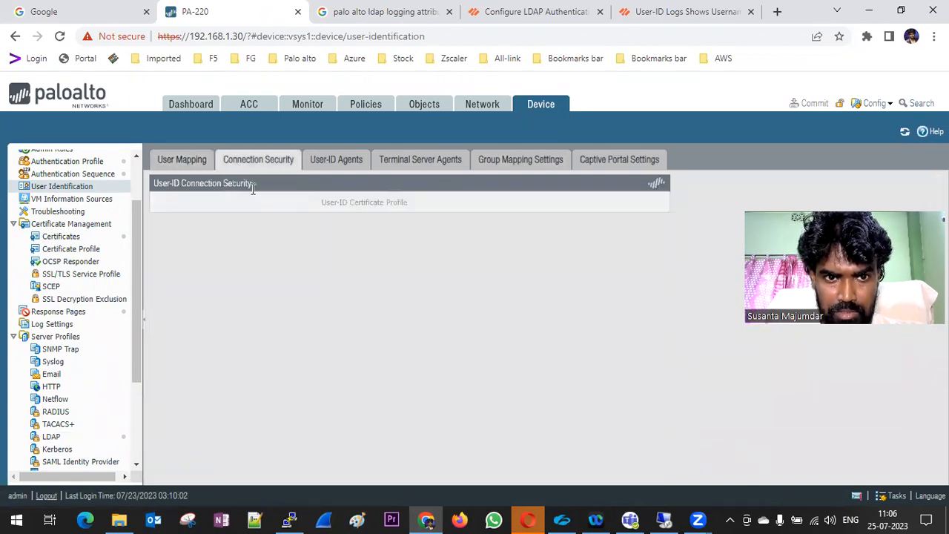
left_click(336, 160)
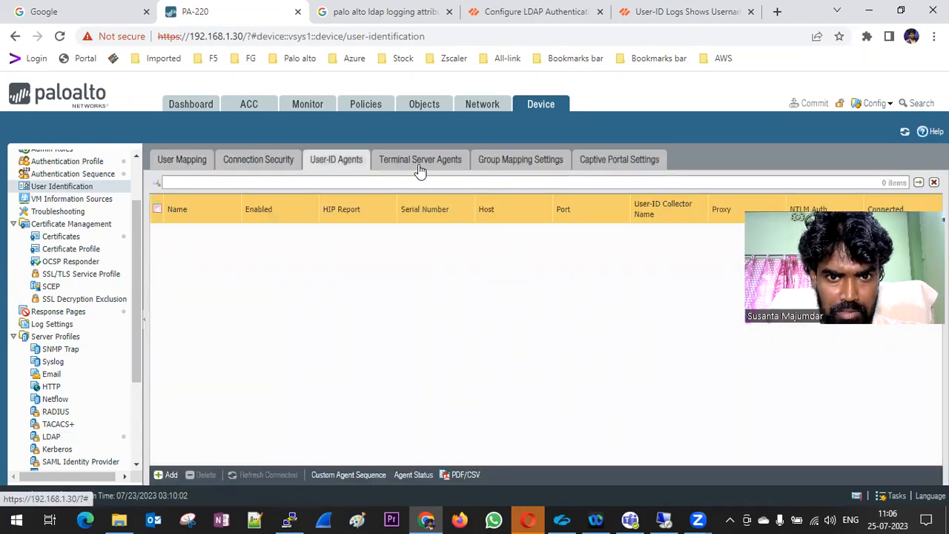
left_click(420, 160)
left_click(517, 165)
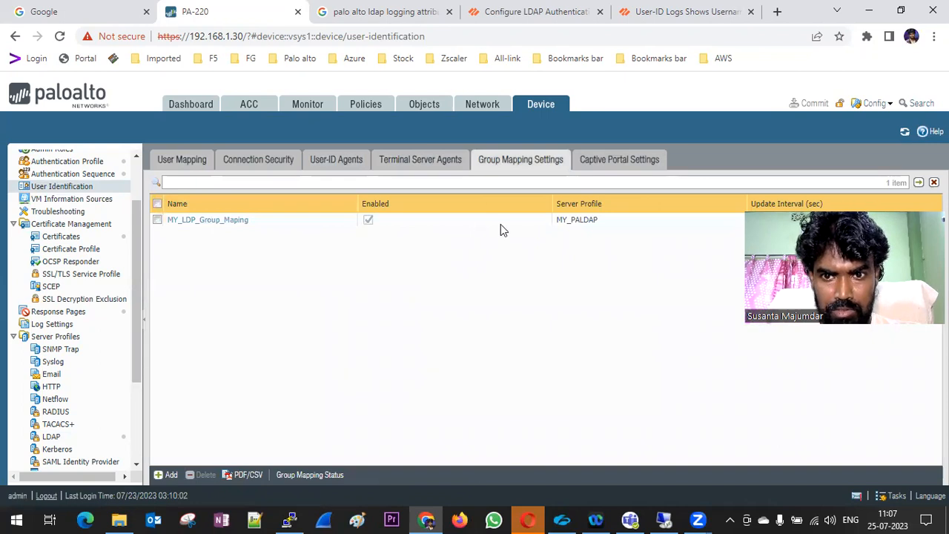
Try listing AD groups in MY_LDP_Group_Maping's include list, dismiss the invalid credentials error, and cancel
left_click(218, 222)
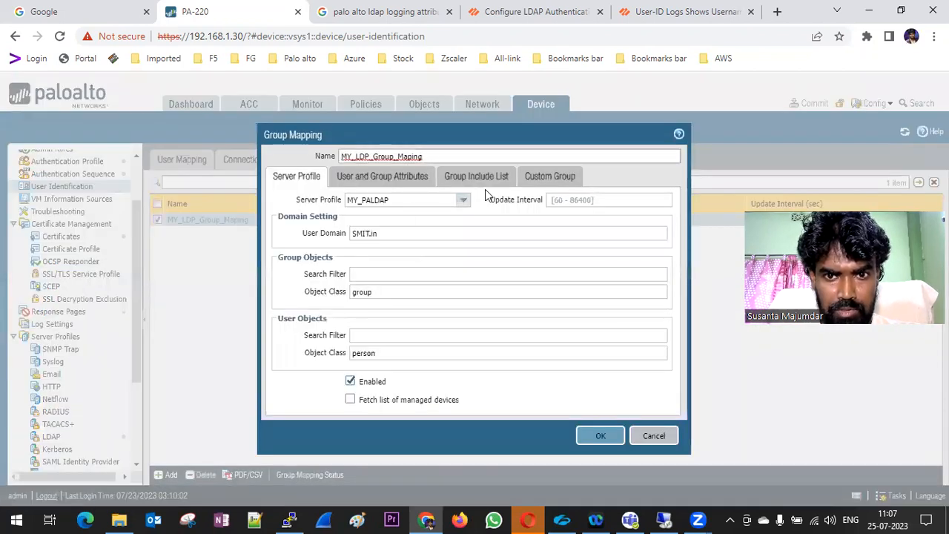
left_click(474, 176)
left_click(278, 238)
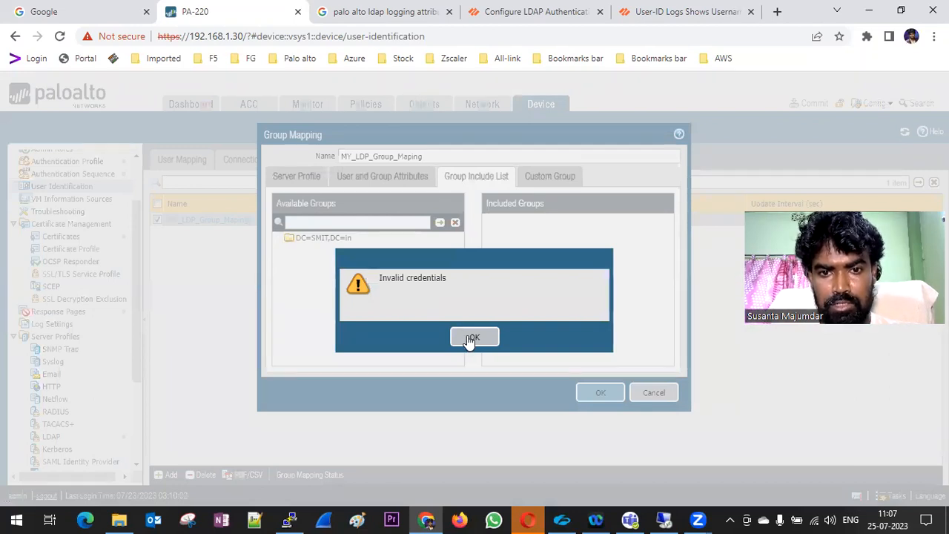
left_click(472, 337)
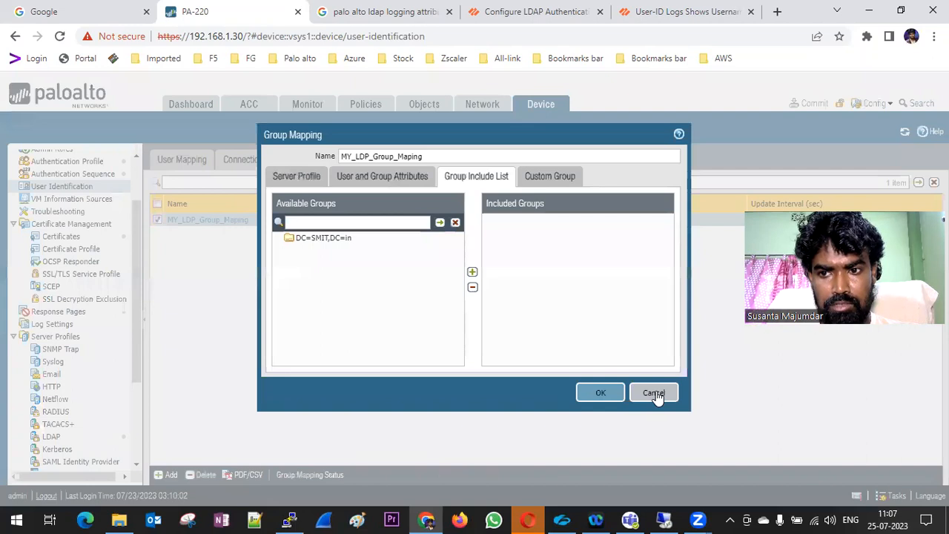
left_click(656, 392)
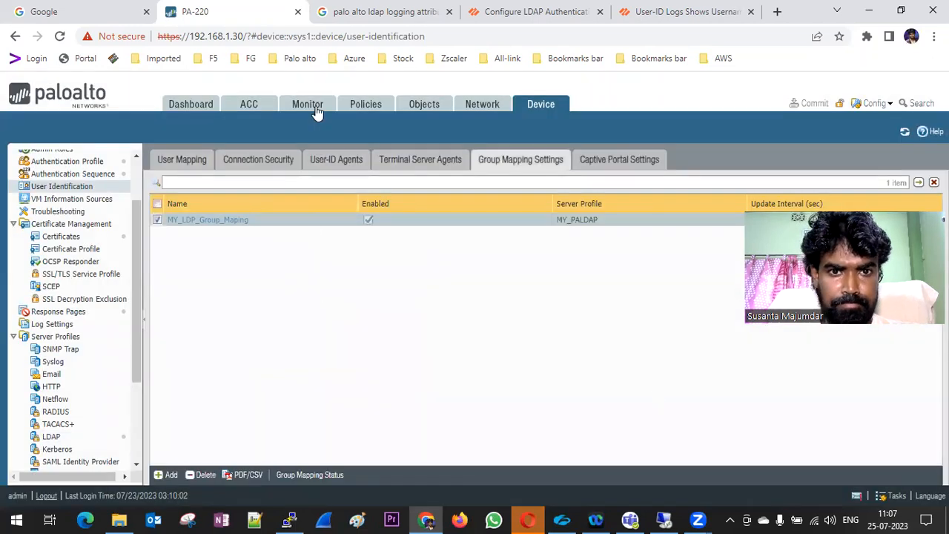
Browse the Monitor logs: traffic, system, configuration, User-ID and GlobalProtect
left_click(307, 103)
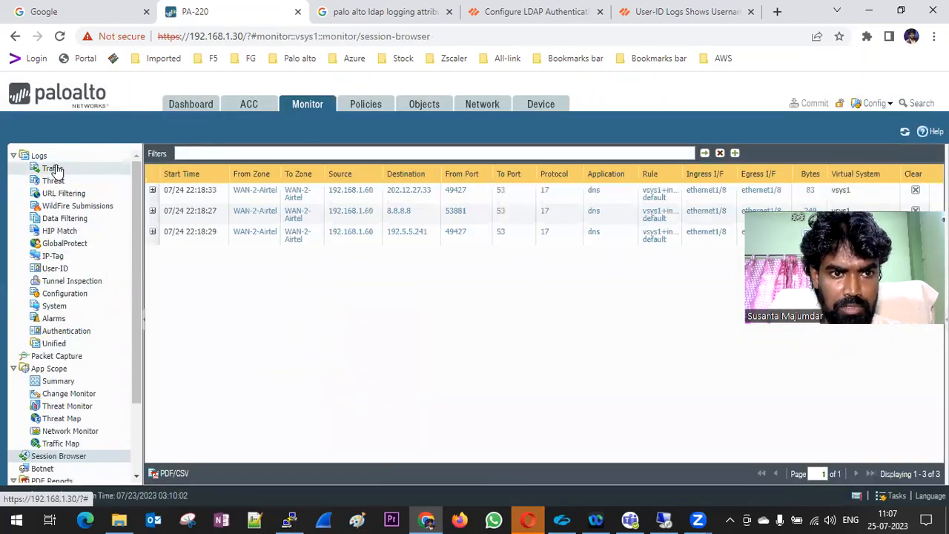
left_click(56, 169)
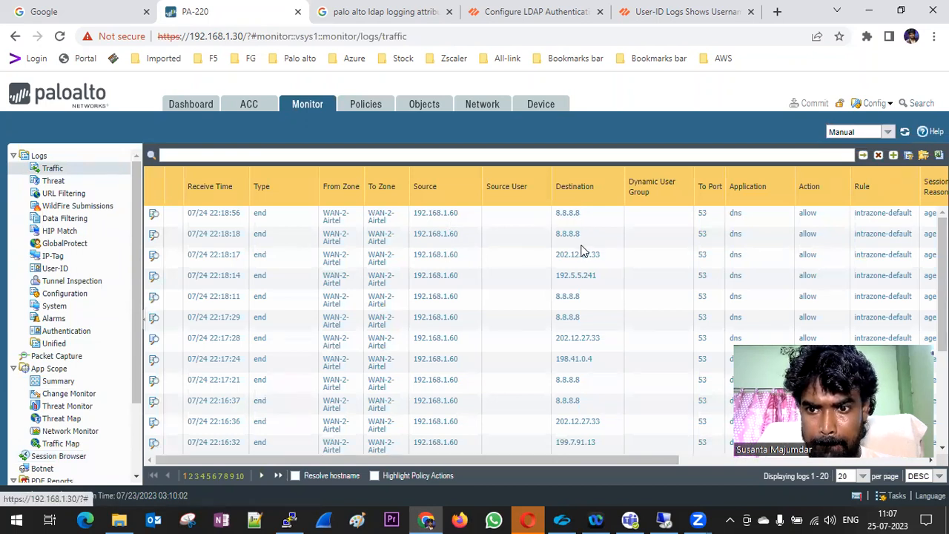
scroll(628, 296, "down", 5)
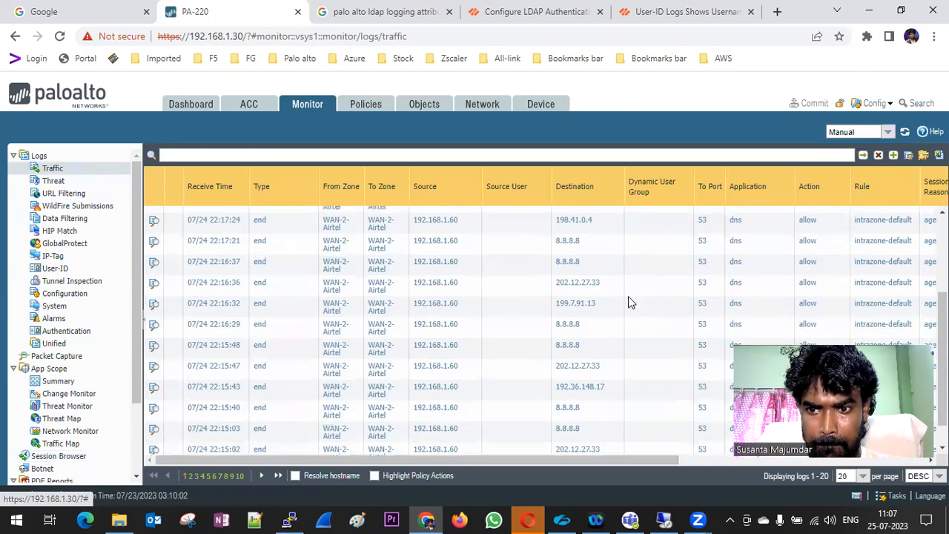
scroll(628, 296, "up", 5)
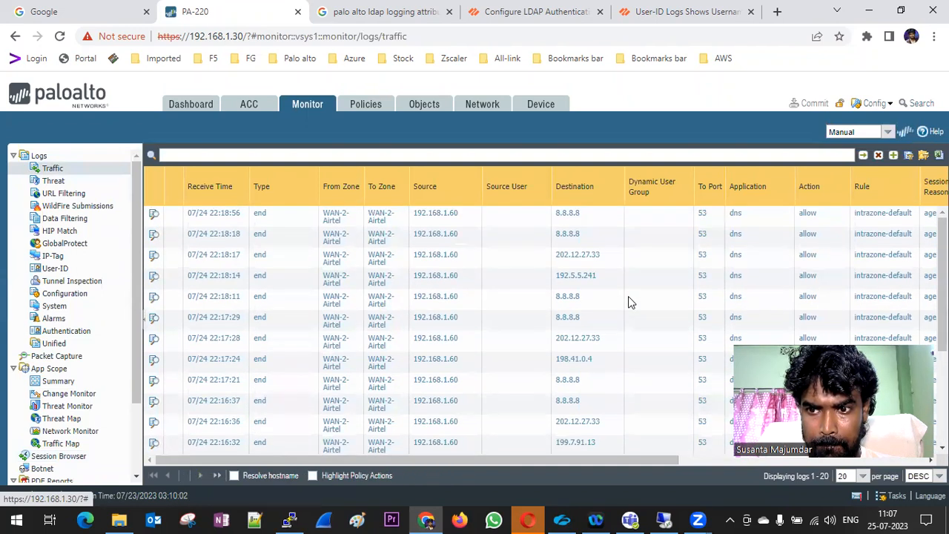
left_click(71, 308)
left_click(71, 296)
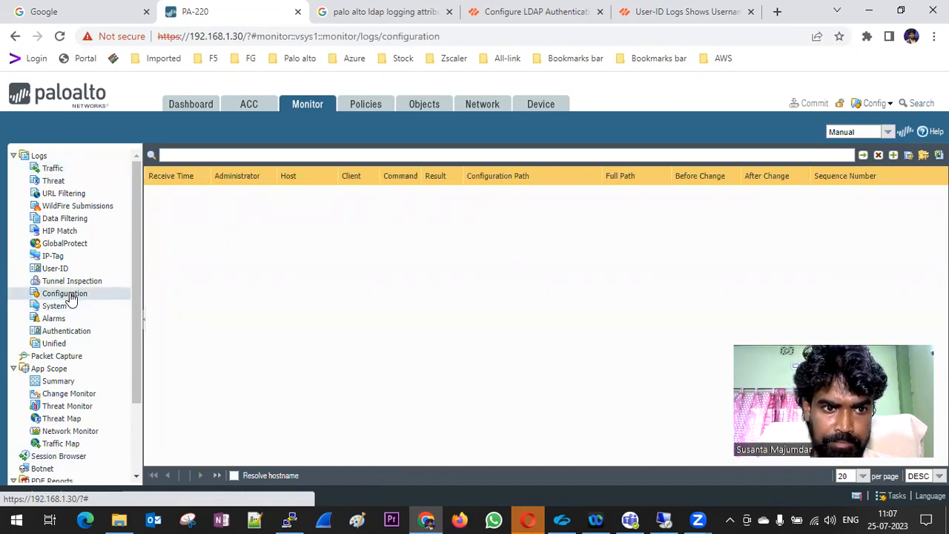
left_click(56, 271)
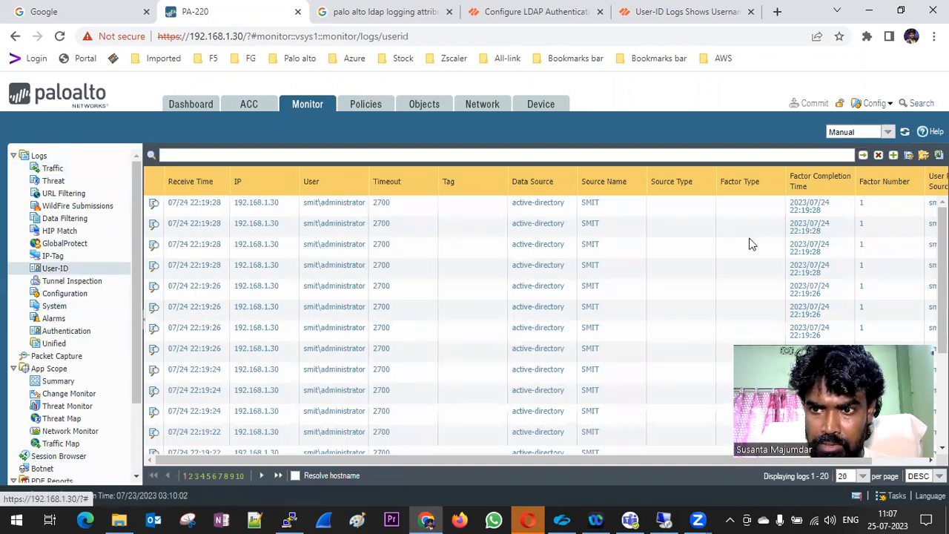
scroll(534, 295, "down", 3)
scroll(534, 300, "up", 3)
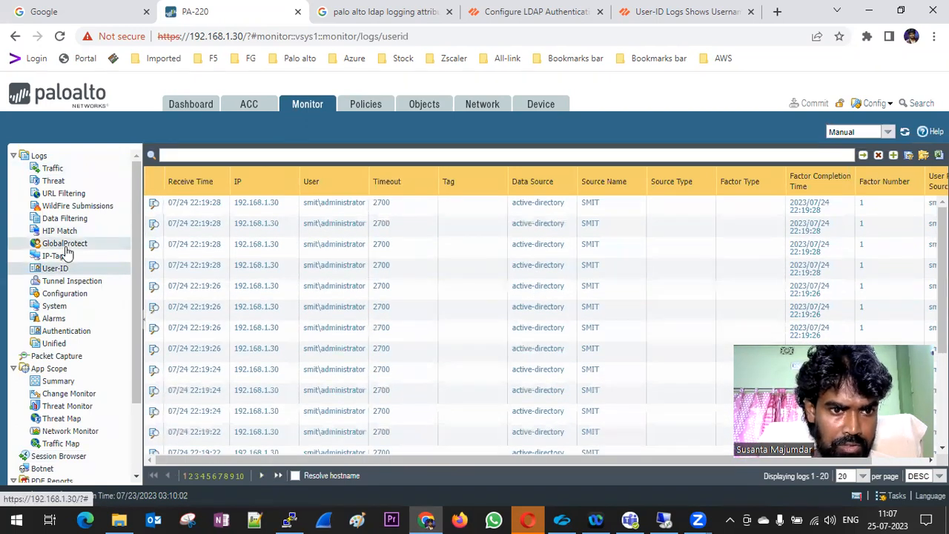
left_click(66, 247)
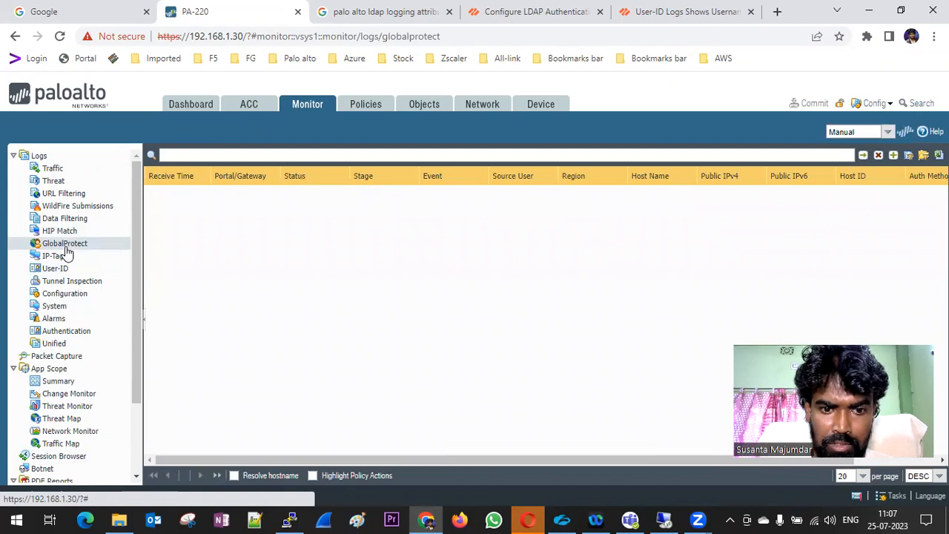
Check the running jobs, then go to the Device User Identification settings
left_click(893, 497)
left_click(716, 402)
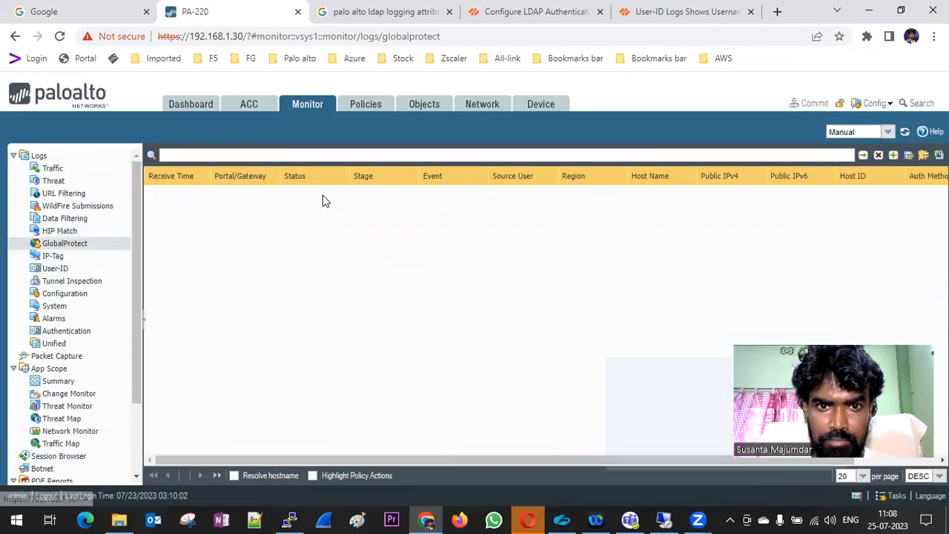
left_click(529, 110)
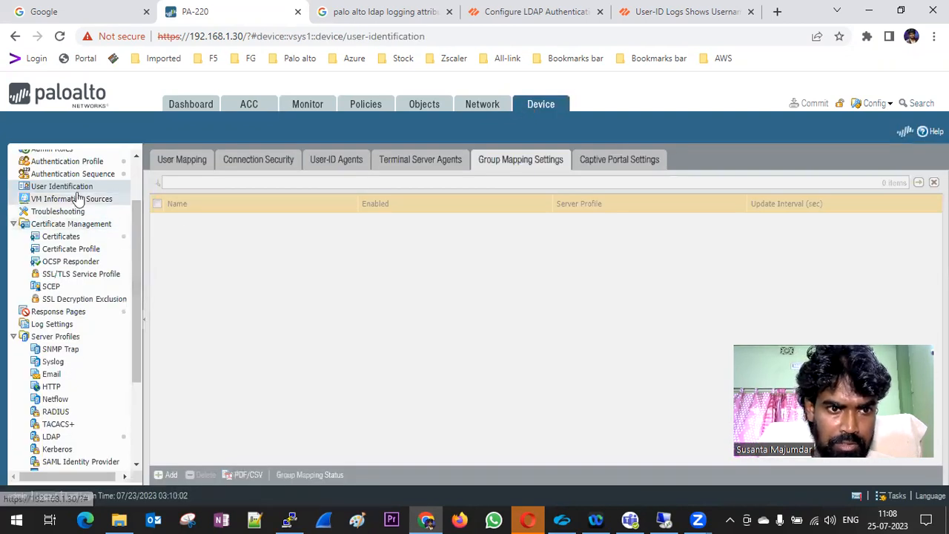
left_click(203, 223)
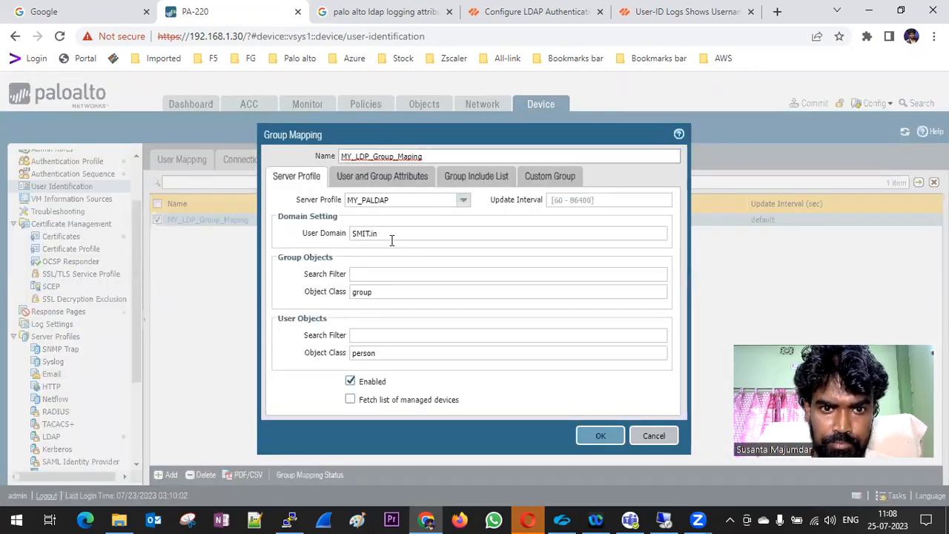
left_click(493, 182)
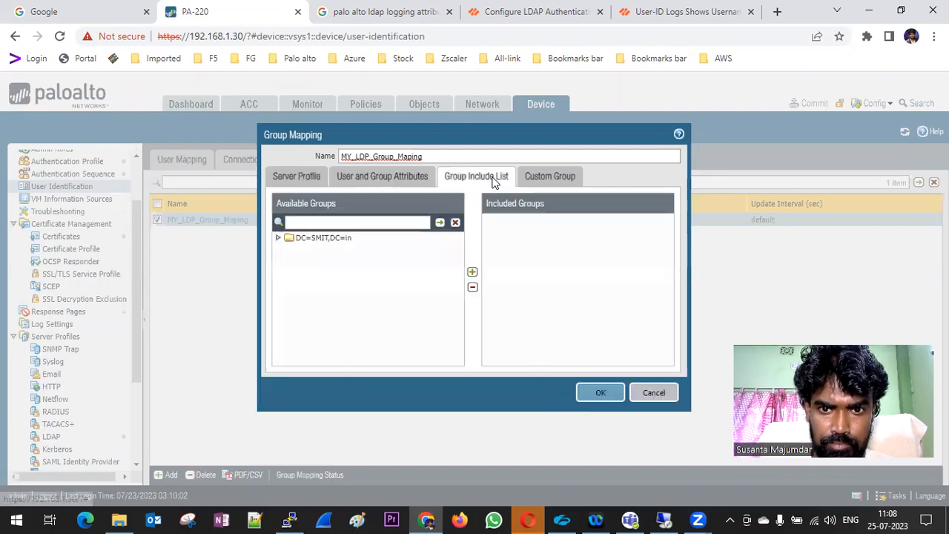
left_click(278, 237)
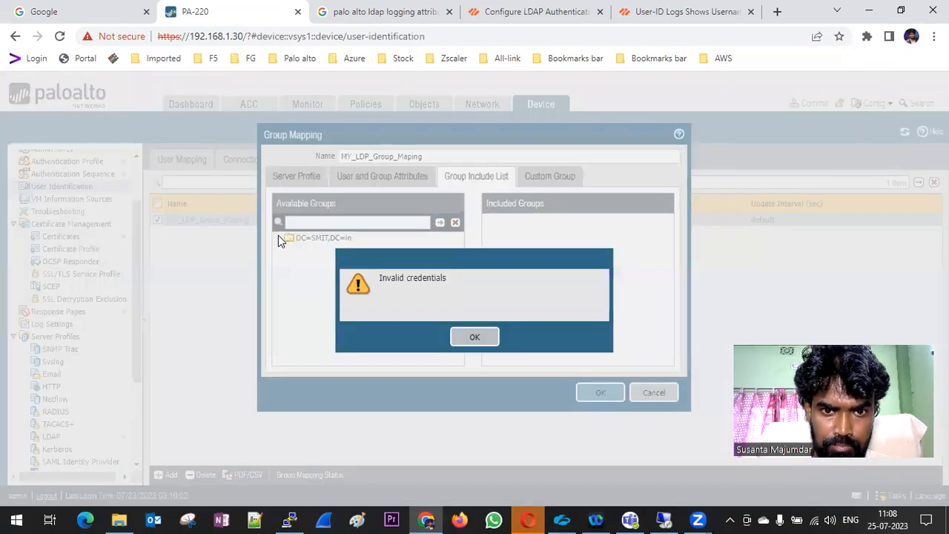
left_click(478, 339)
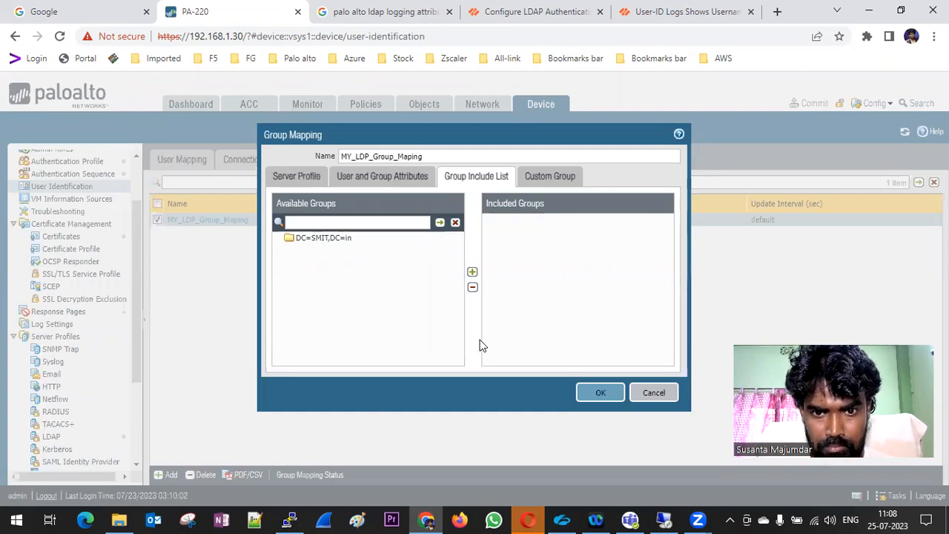
left_click(654, 394)
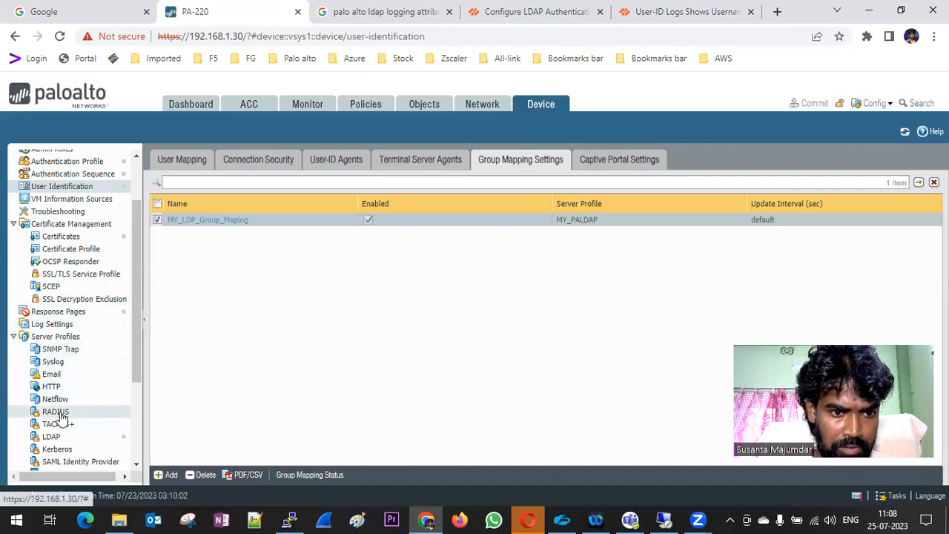
Correct the Bind DN and password in MY_PALDAP, save it, and commit the configuration
left_click(59, 436)
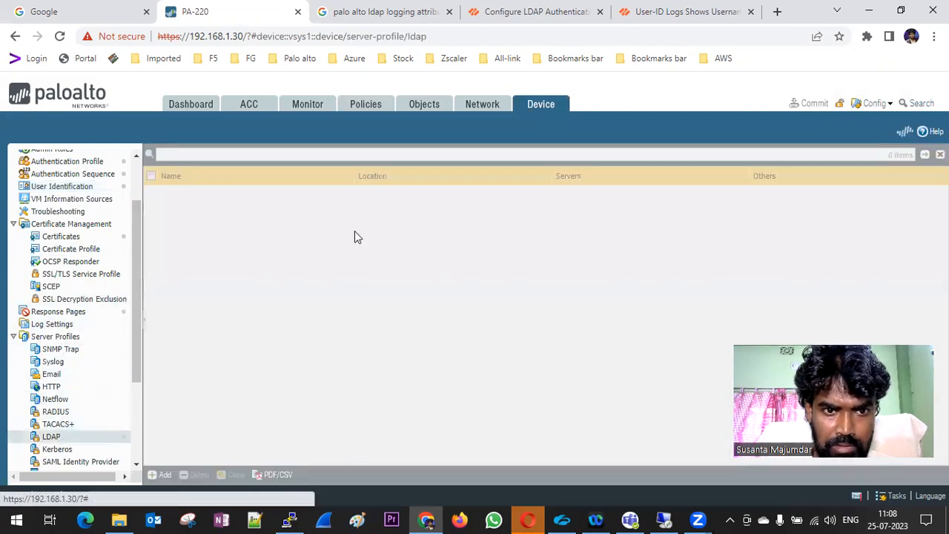
left_click(183, 193)
left_click(614, 247)
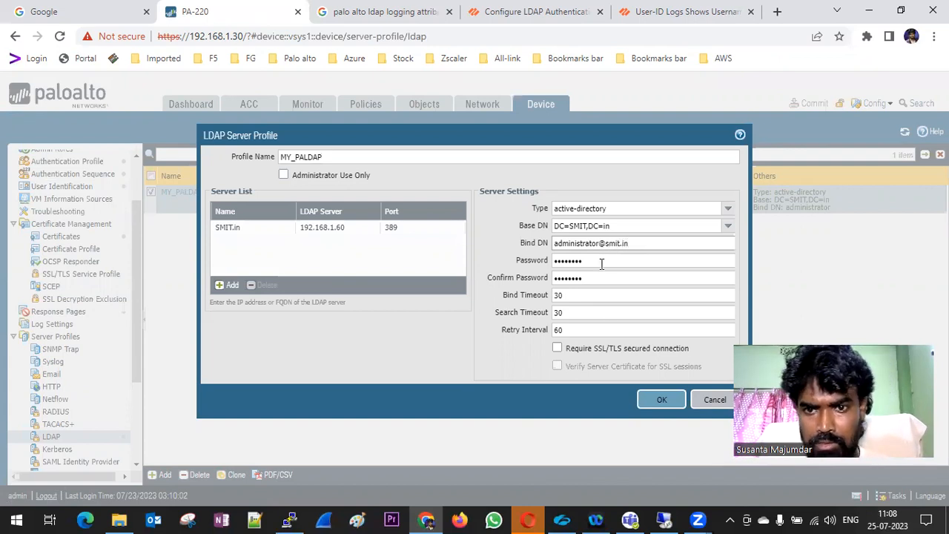
left_click(659, 404)
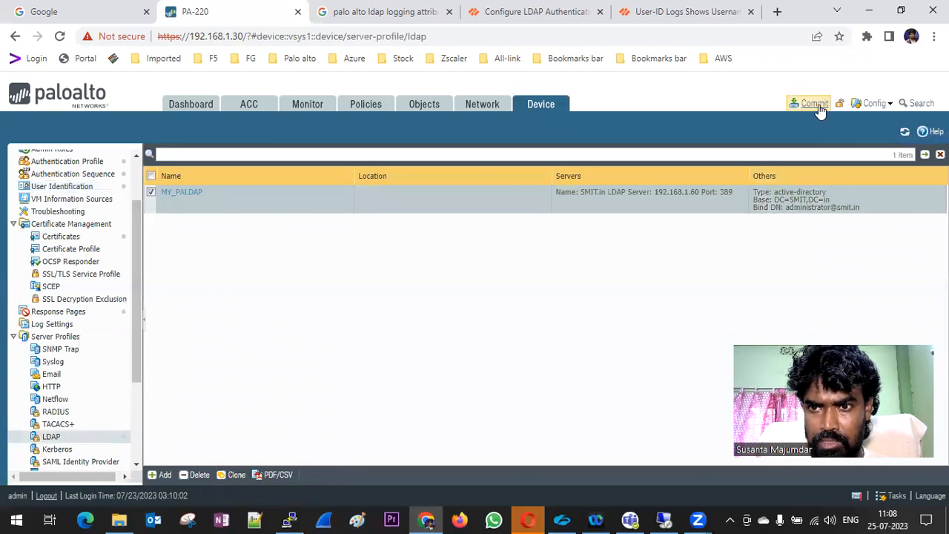
left_click(813, 103)
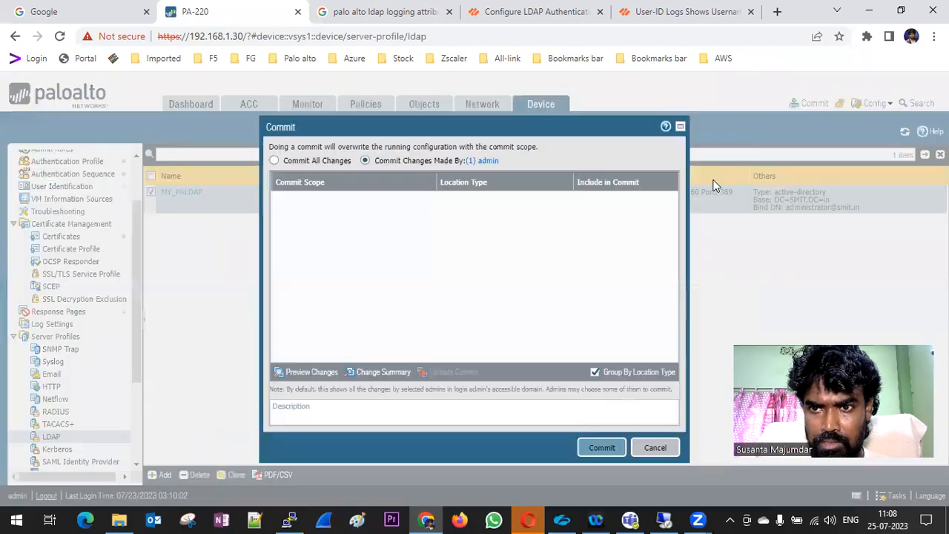
left_click(602, 447)
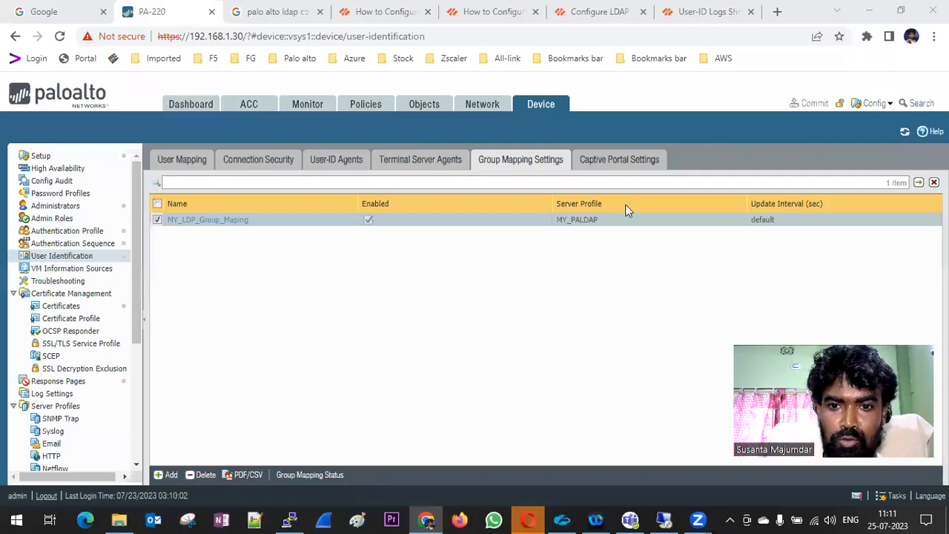
Review MY_PALDAP (SMIT.in, 192.168.1.60, port 389) and close it without changes
scroll(74, 364, "down", 3)
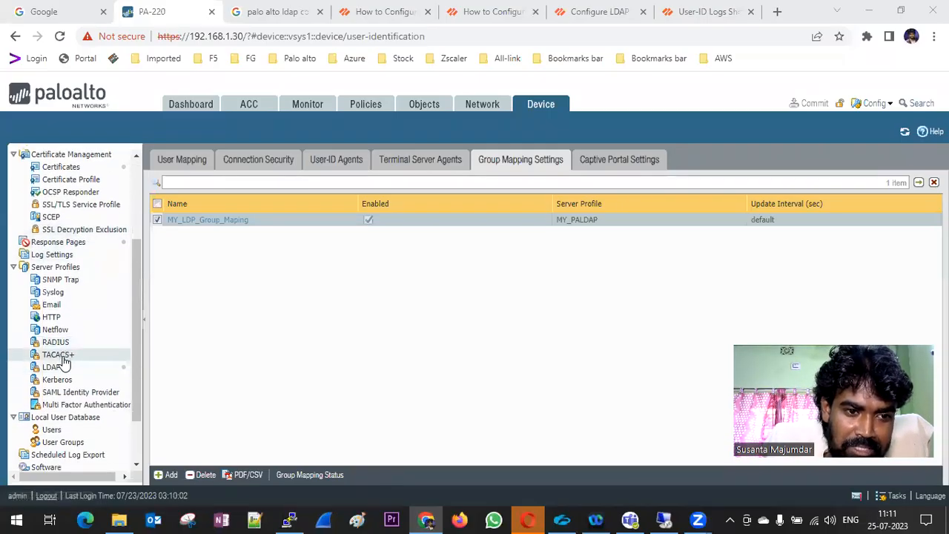
left_click(63, 369)
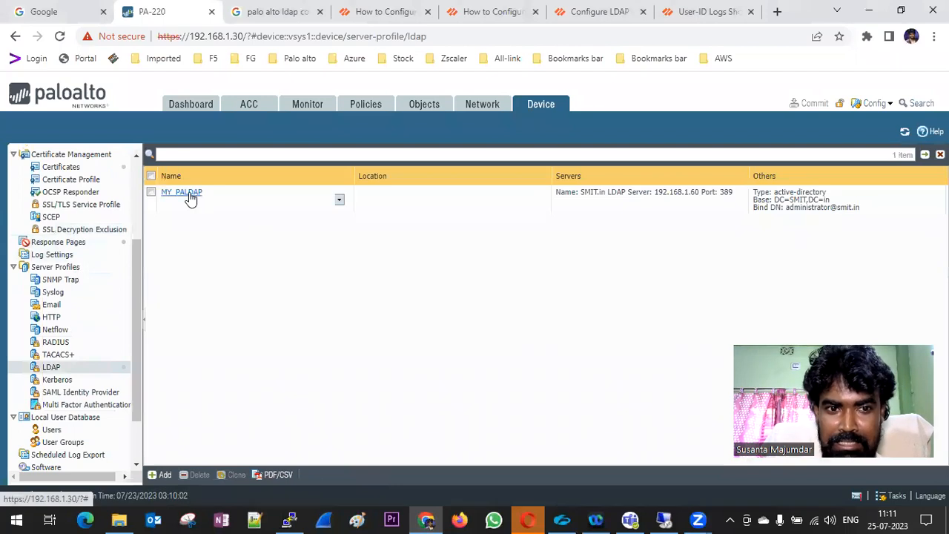
left_click(189, 195)
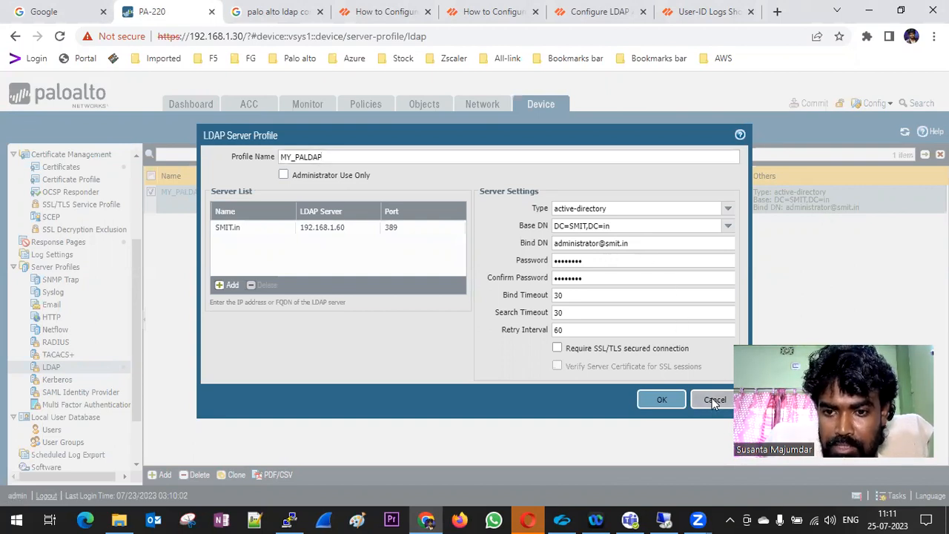
left_click(715, 399)
scroll(84, 276, "up", 2)
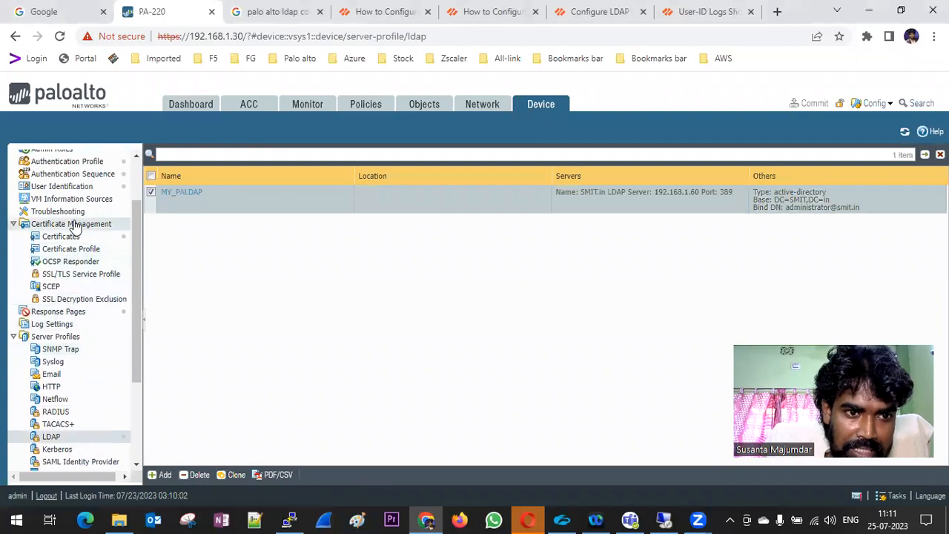
Open MY_LDP_Group_Maping's Group Include List and expand DC=SMIT,DC=in and cn=users to see available groups
left_click(68, 186)
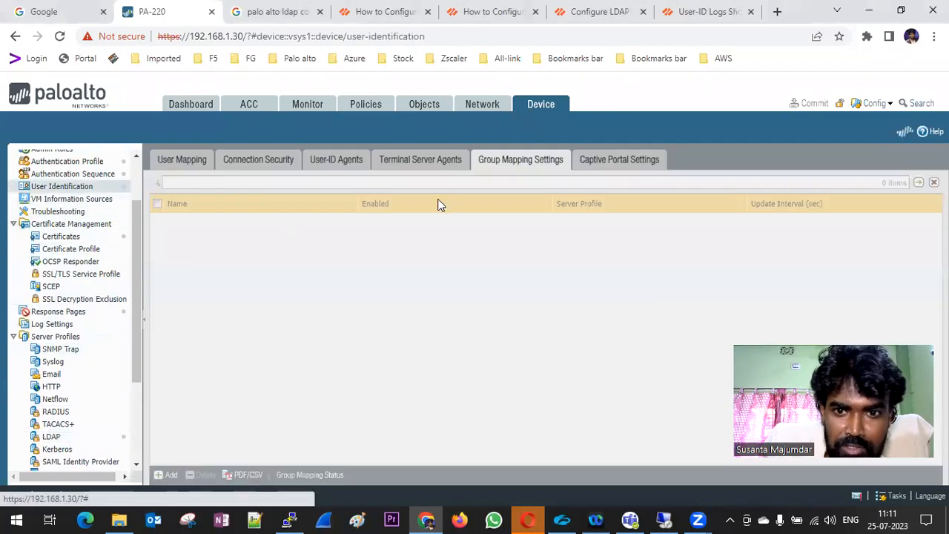
left_click(200, 222)
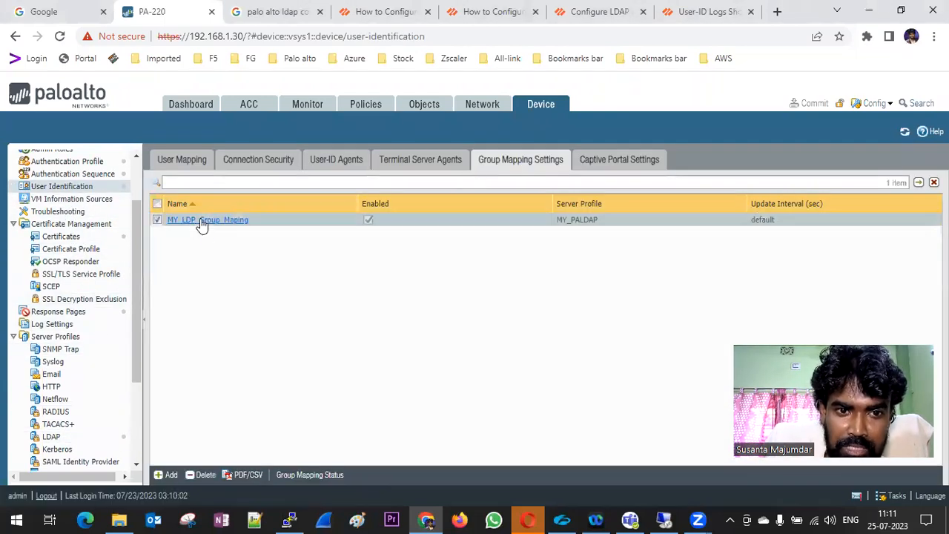
left_click(201, 221)
left_click(473, 176)
left_click(278, 238)
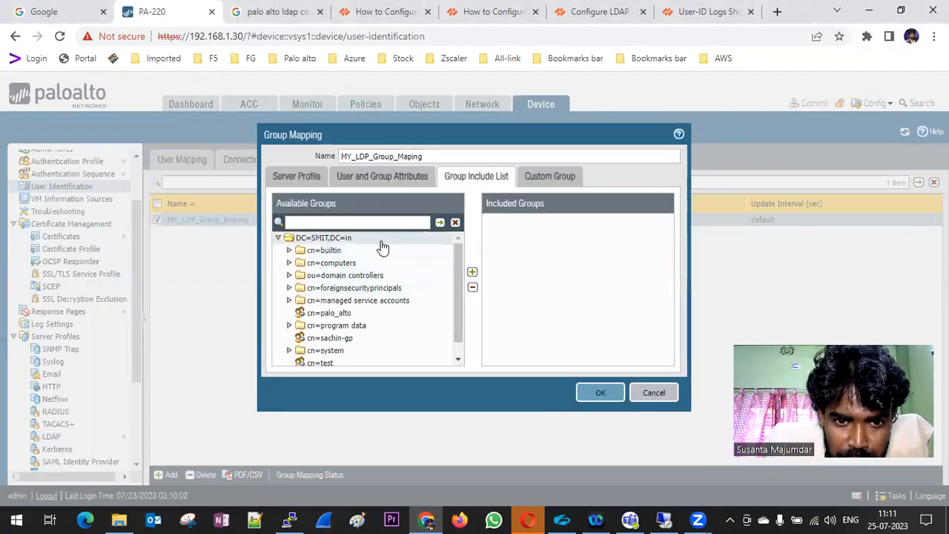
scroll(382, 247, "down", 1)
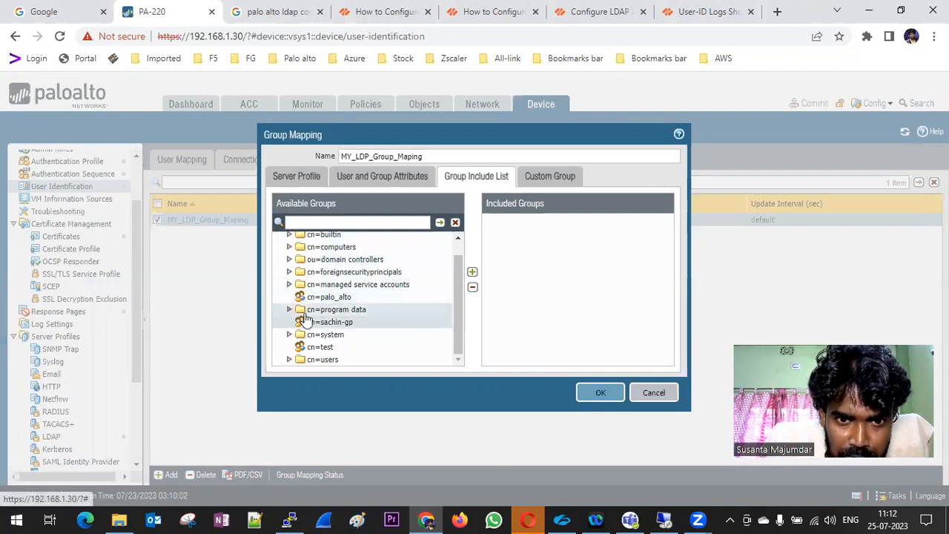
scroll(349, 323, "up", 1)
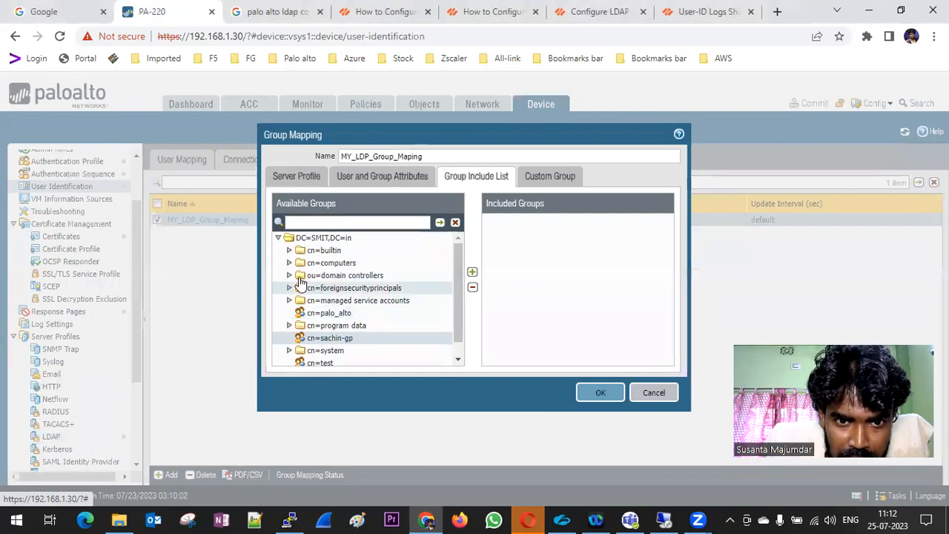
scroll(349, 330, "down", 1)
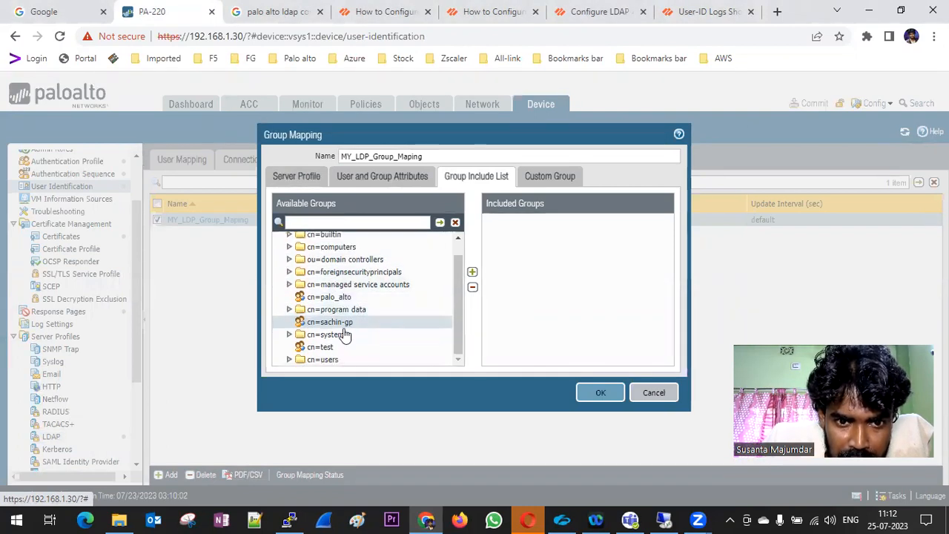
left_click(289, 359)
scroll(378, 313, "down", 5)
scroll(378, 314, "down", 4)
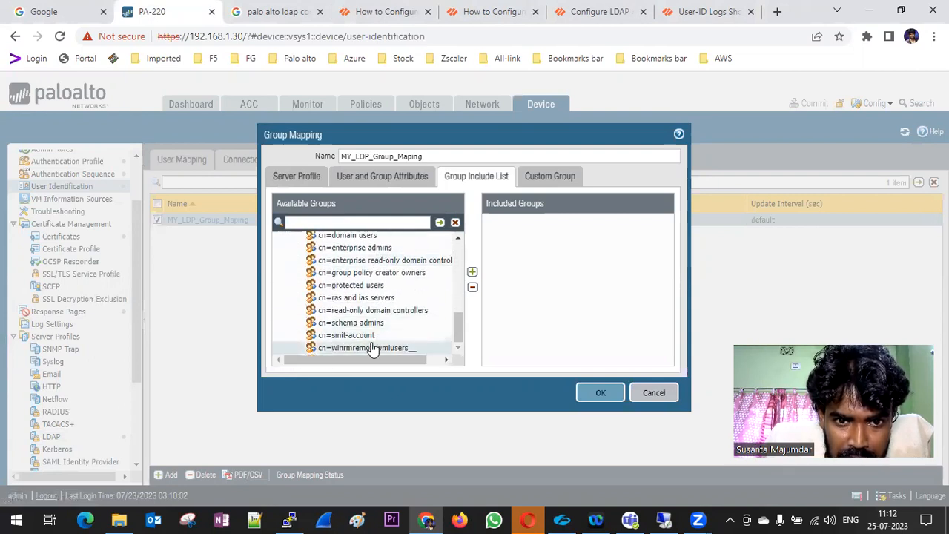
Include the smit-account, test, palo_alto and sachin-gp groups
left_click(472, 273)
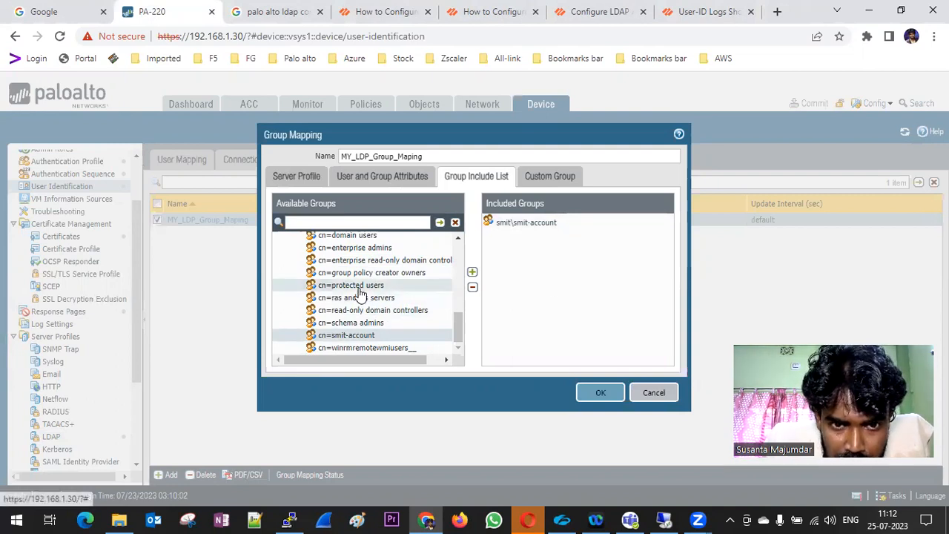
scroll(359, 295, "up", 2)
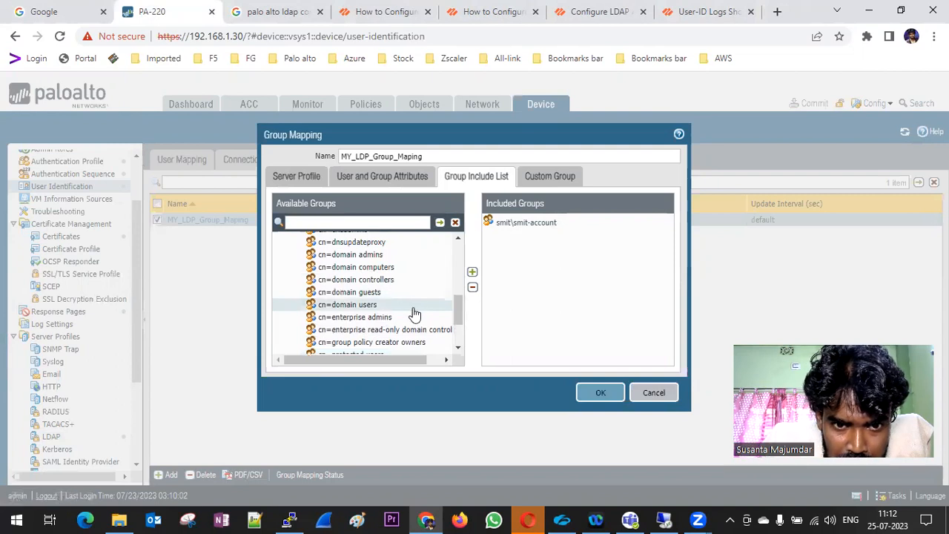
scroll(400, 309, "up", 2)
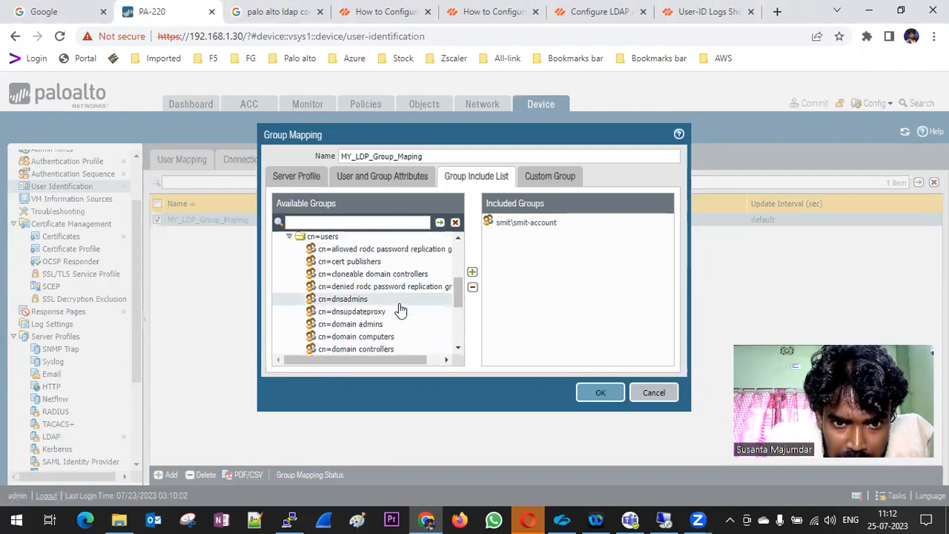
scroll(401, 309, "up", 2)
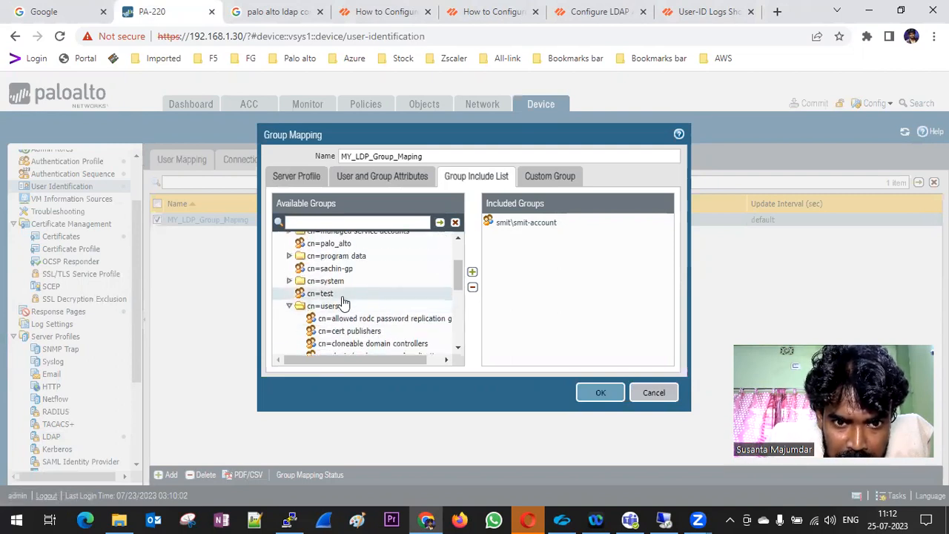
left_click(473, 271)
left_click(472, 272)
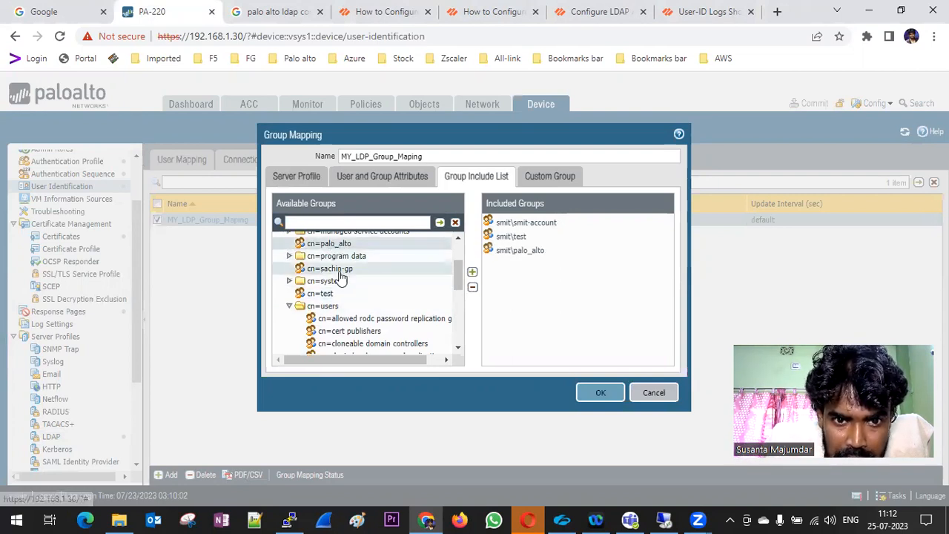
left_click(337, 270)
left_click(472, 272)
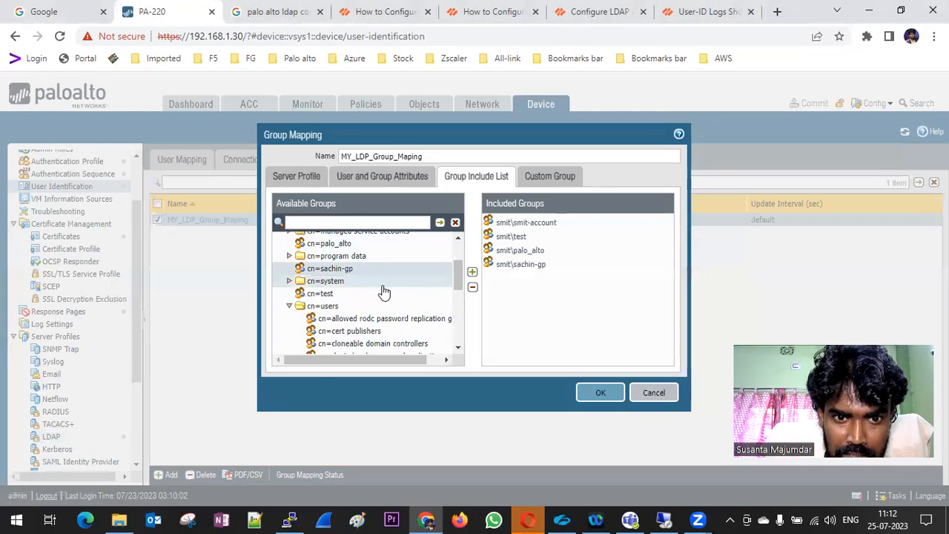
Include the domain users group and save the group mapping
scroll(383, 290, "up", 3)
scroll(383, 290, "down", 3)
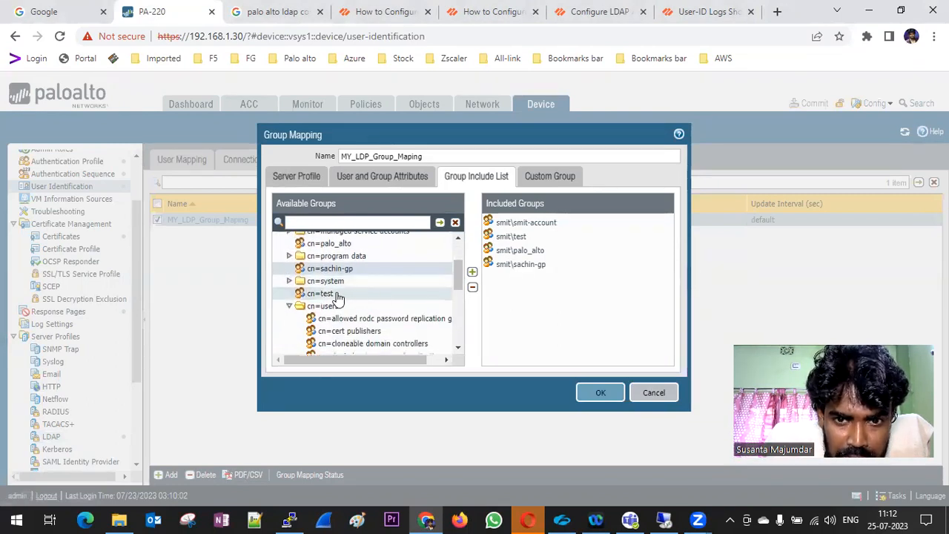
scroll(388, 307, "down", 3)
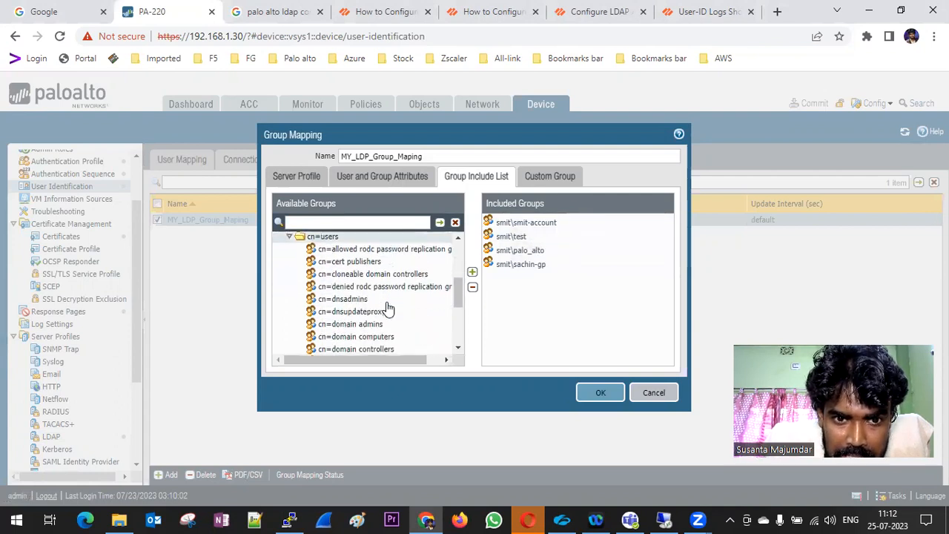
scroll(371, 289, "up", 3)
left_click(332, 307)
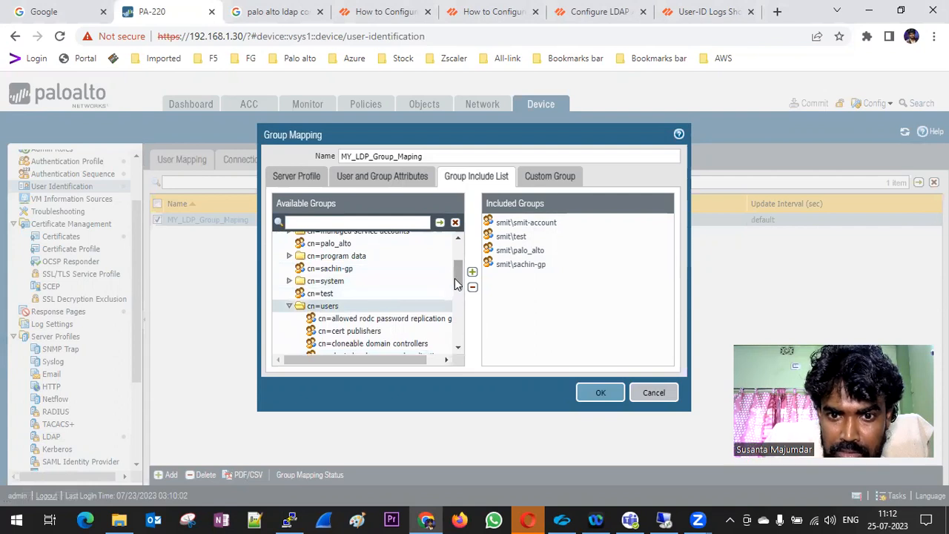
scroll(385, 304, "down", 3)
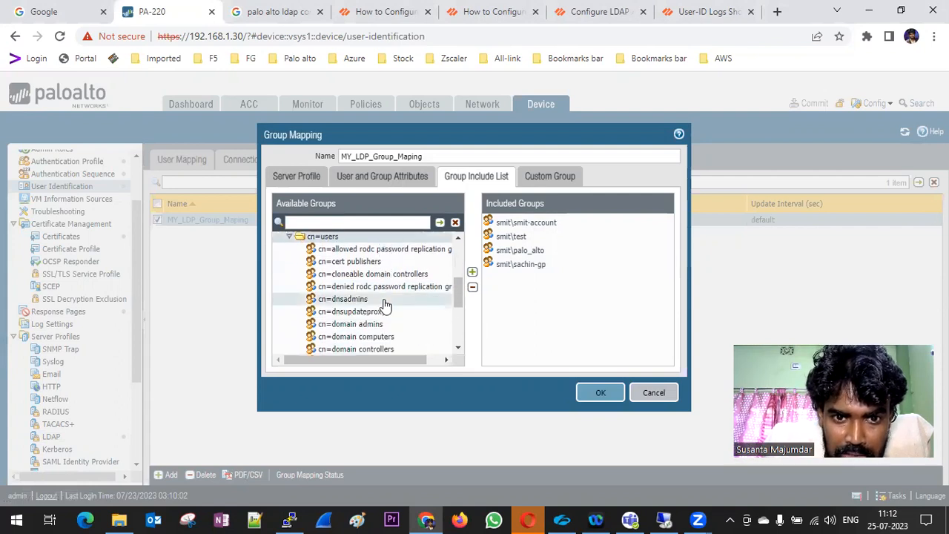
scroll(385, 304, "down", 6)
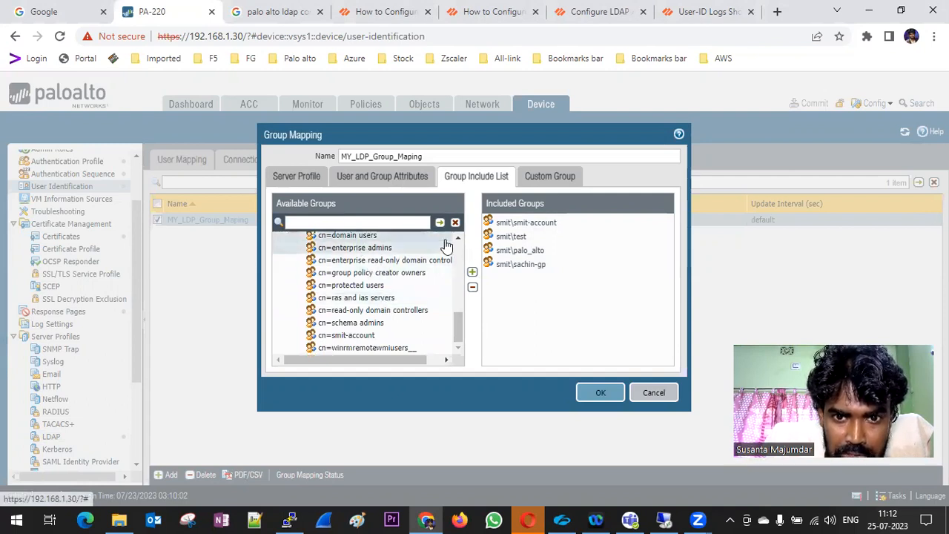
left_click(472, 272)
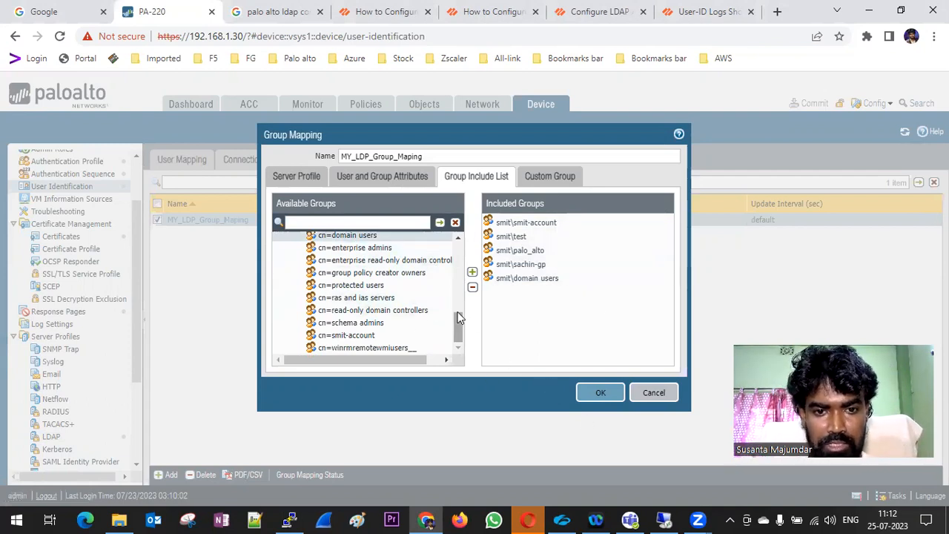
left_click(600, 392)
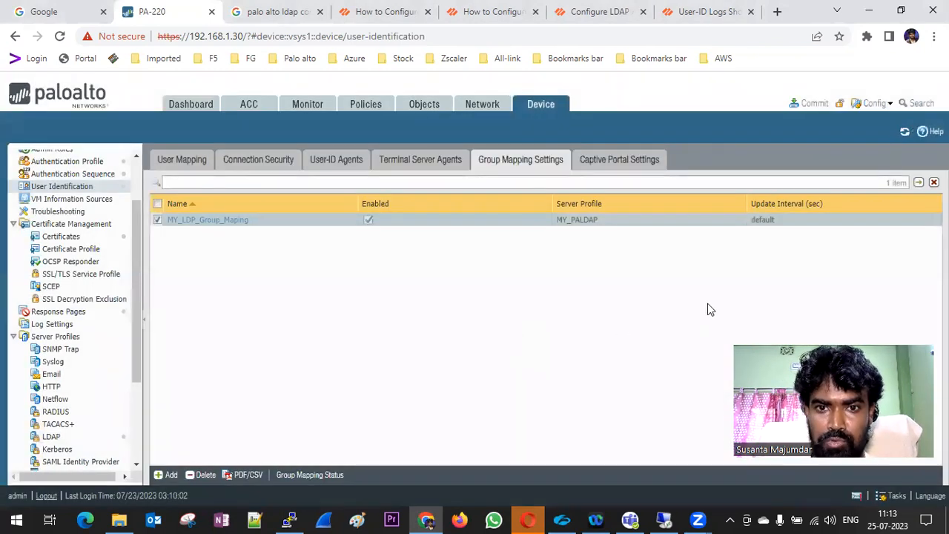
In the LAN-Internet security rule, add a source user and search 'acc' to see the AD groups listed
left_click(364, 116)
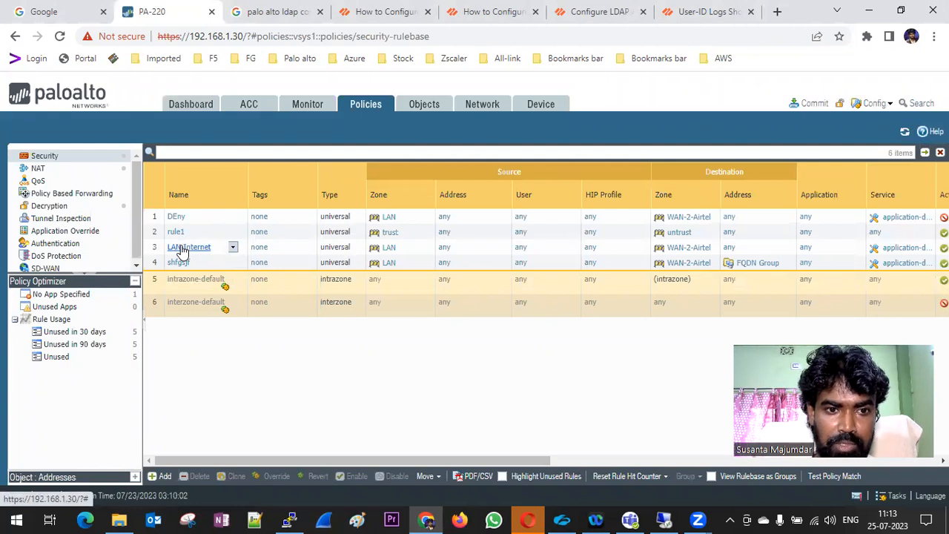
left_click(181, 246)
left_click(336, 195)
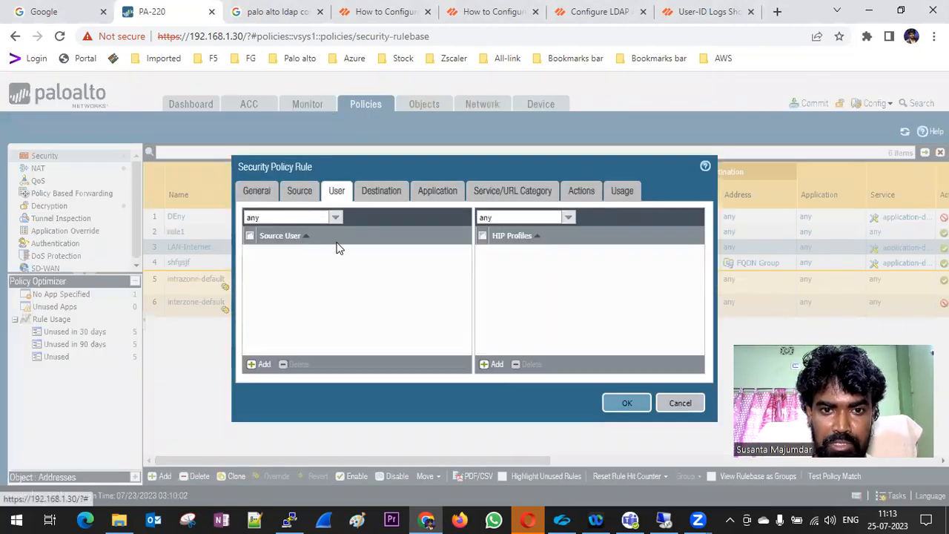
left_click(250, 364)
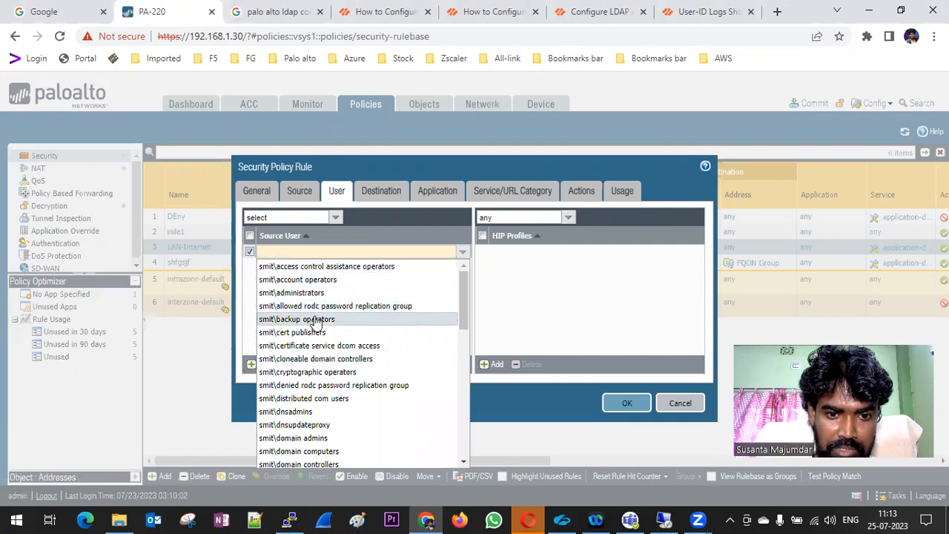
type("acco")
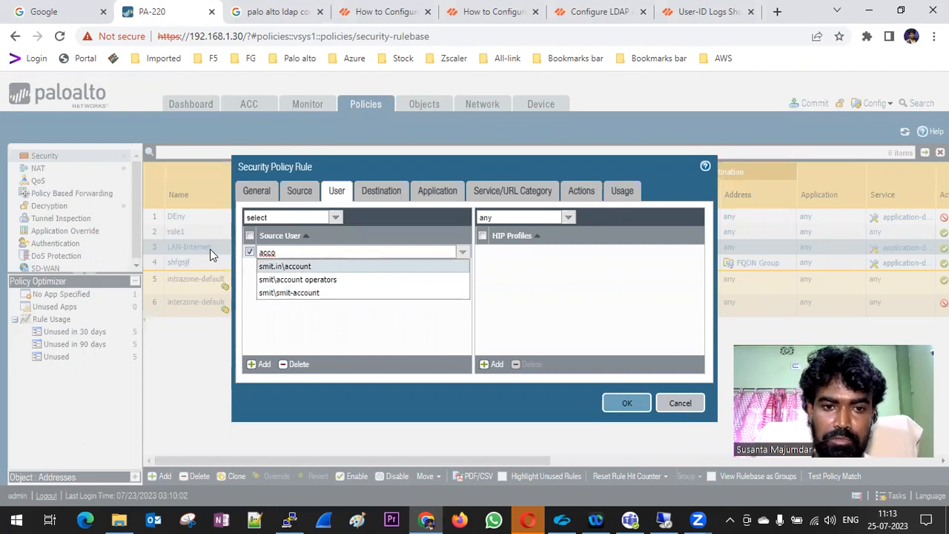
left_click(692, 406)
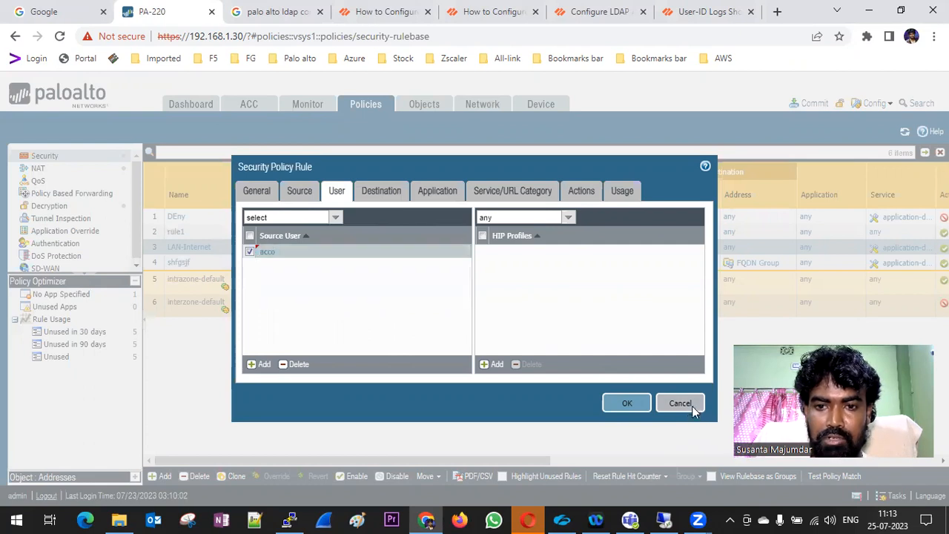
Discard the rule edit and commit the configuration
left_click(692, 405)
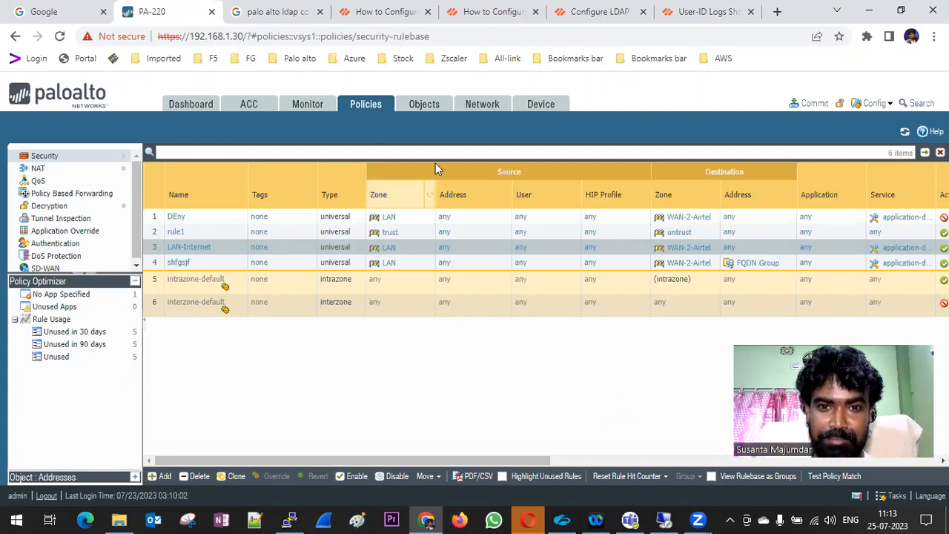
left_click(813, 104)
left_click(601, 447)
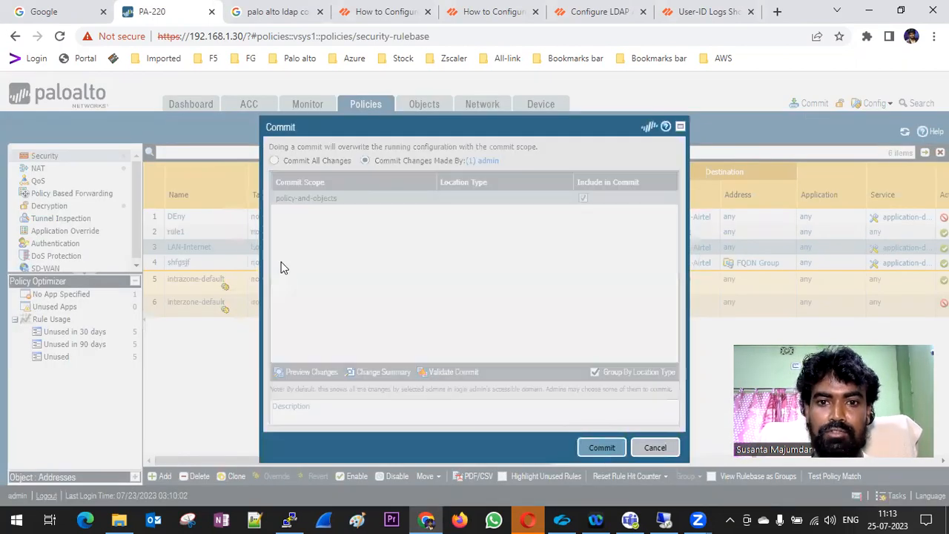